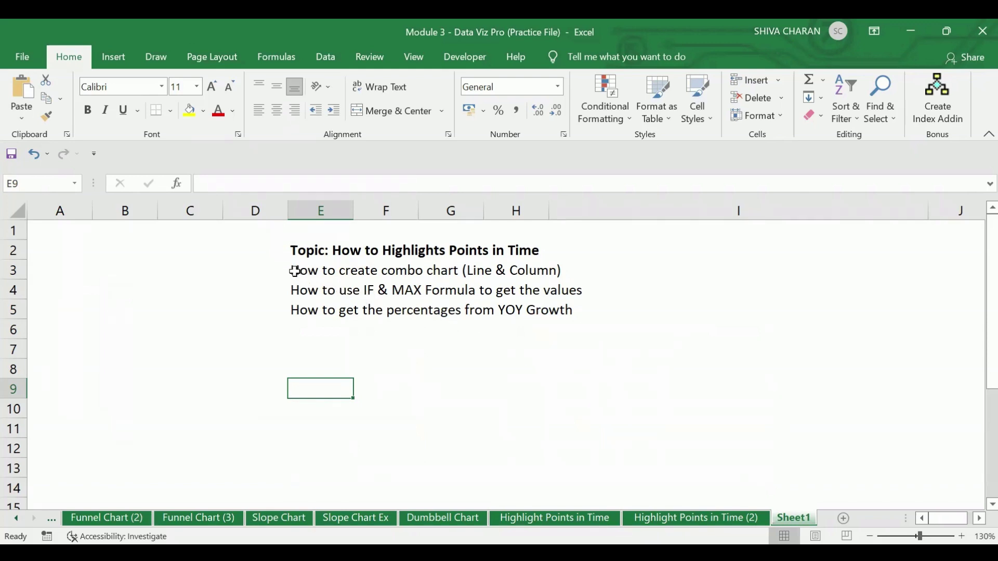
- Open the Highlight Points in Time sheet and enlarge the view to 90%
drag(294, 271, 315, 328)
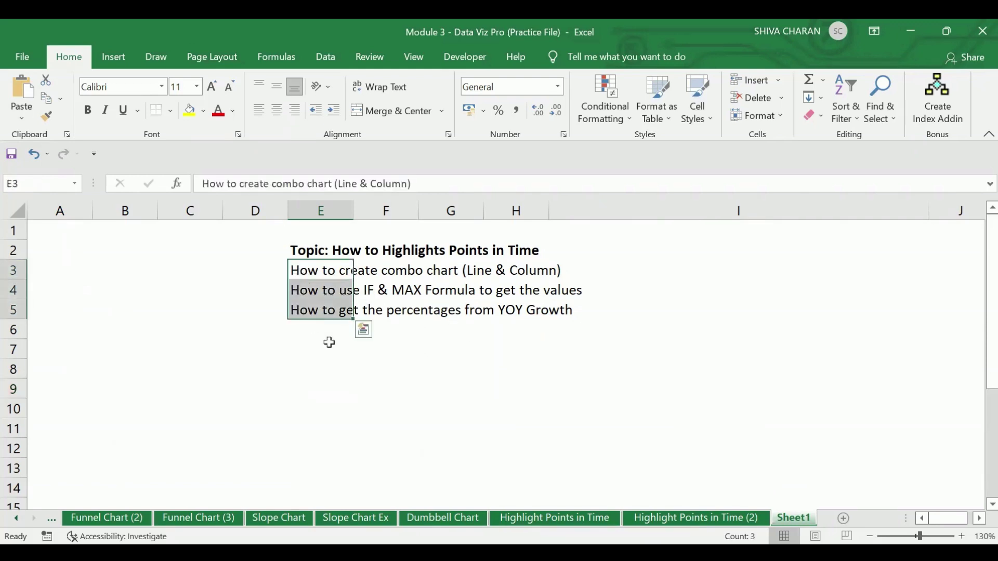
click(318, 357)
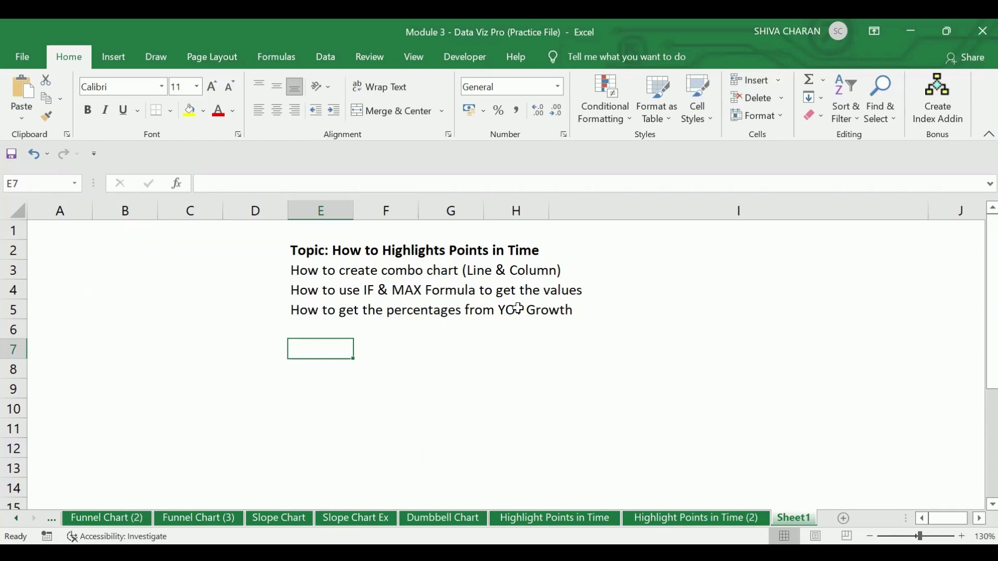
click(578, 524)
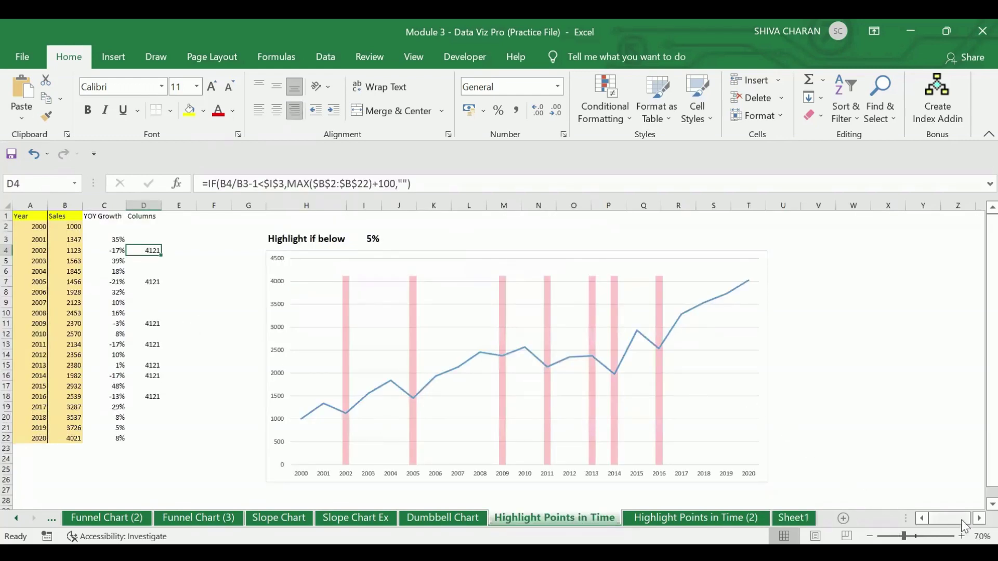
click(962, 536)
click(961, 536)
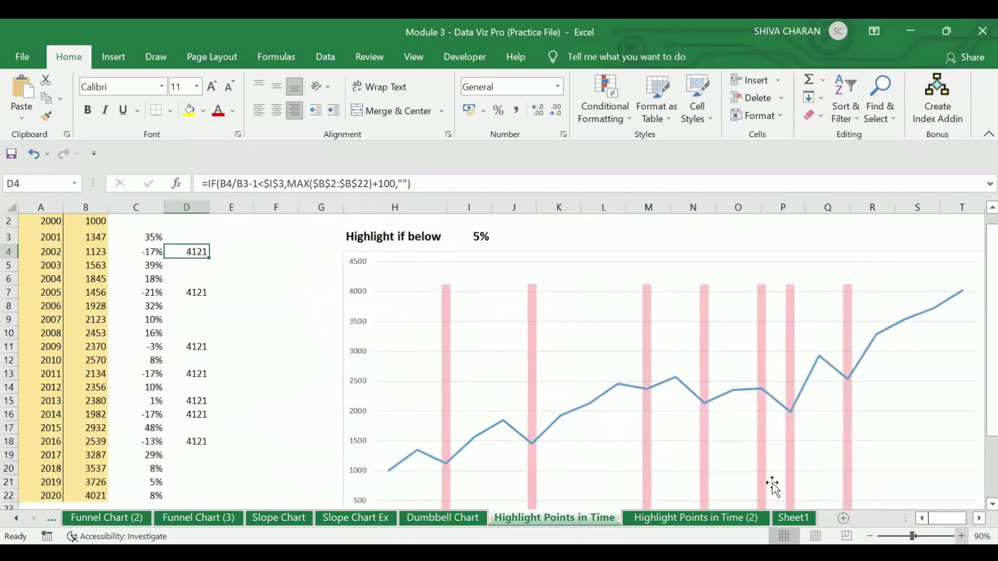
scroll(57, 247, up, 1)
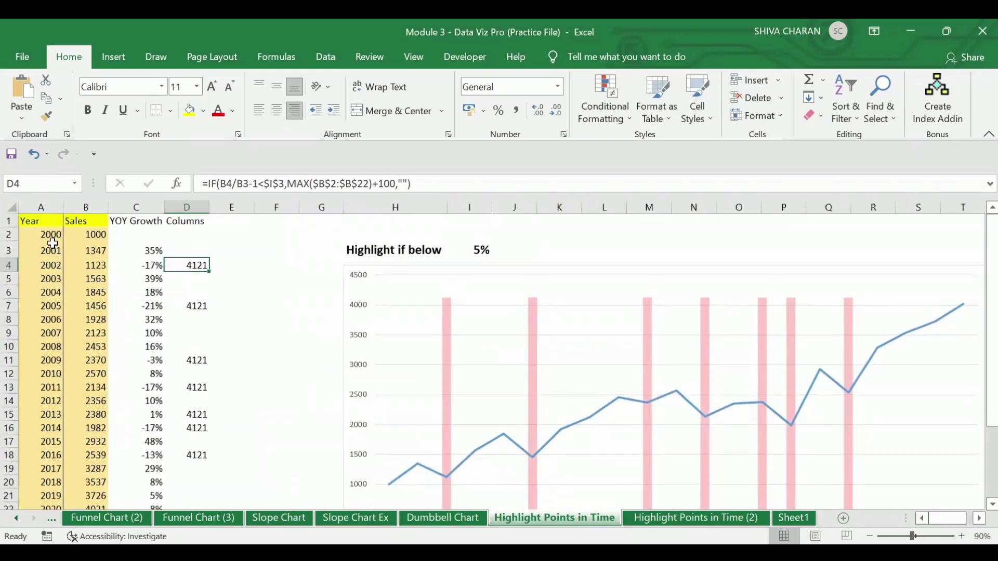
- Examine the Year, Sales, YOY Growth and Columns data and the combo chart with its highlighted years
scroll(86, 282, down, 2)
scroll(98, 327, up, 2)
drag(89, 234, 93, 470)
click(48, 230)
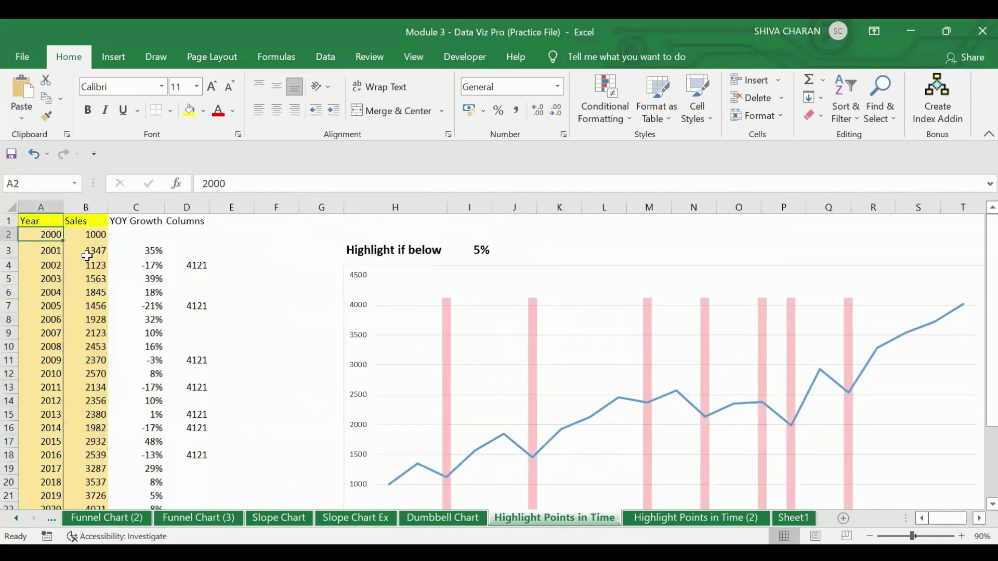
click(123, 235)
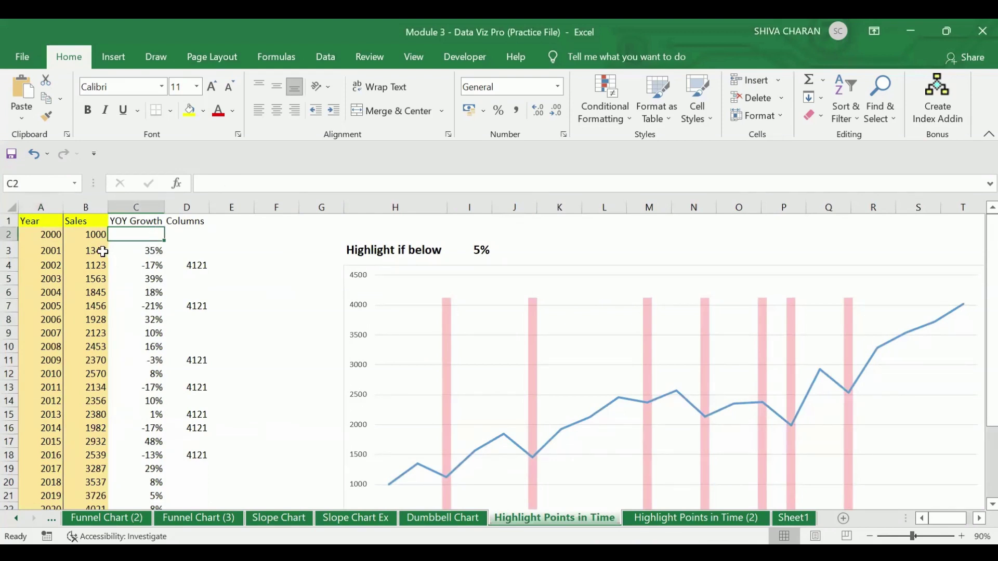
click(188, 244)
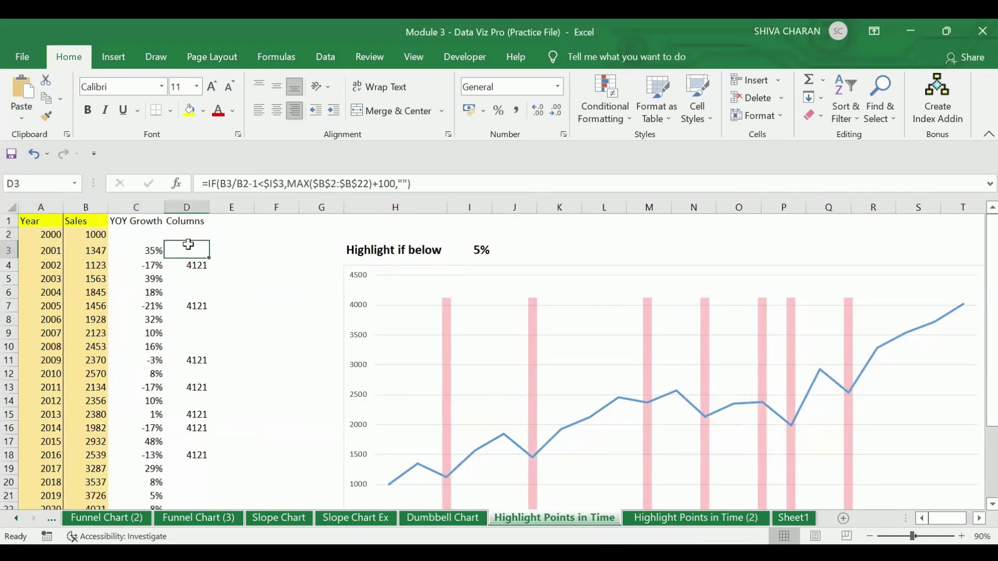
click(188, 223)
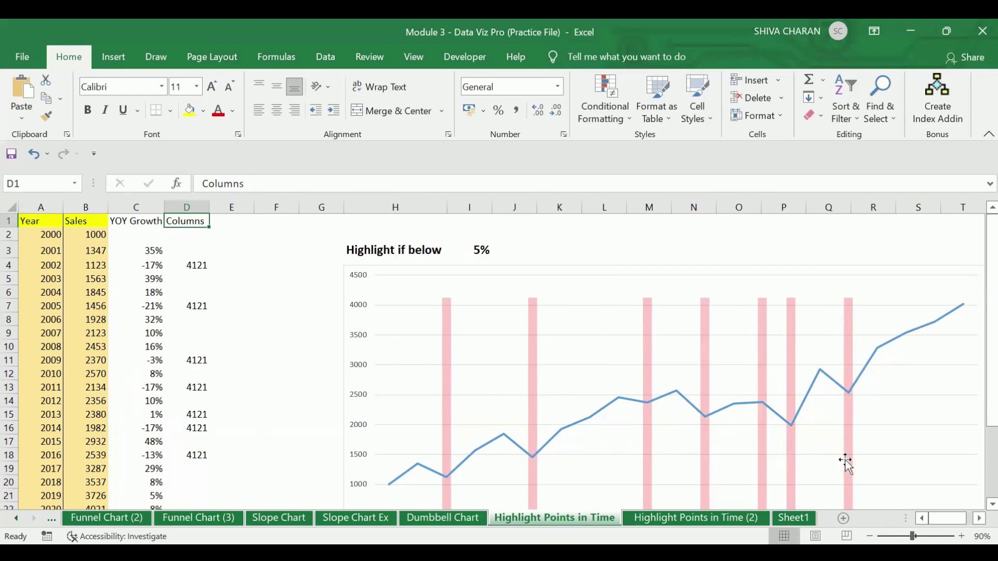
scroll(870, 522, down, 2)
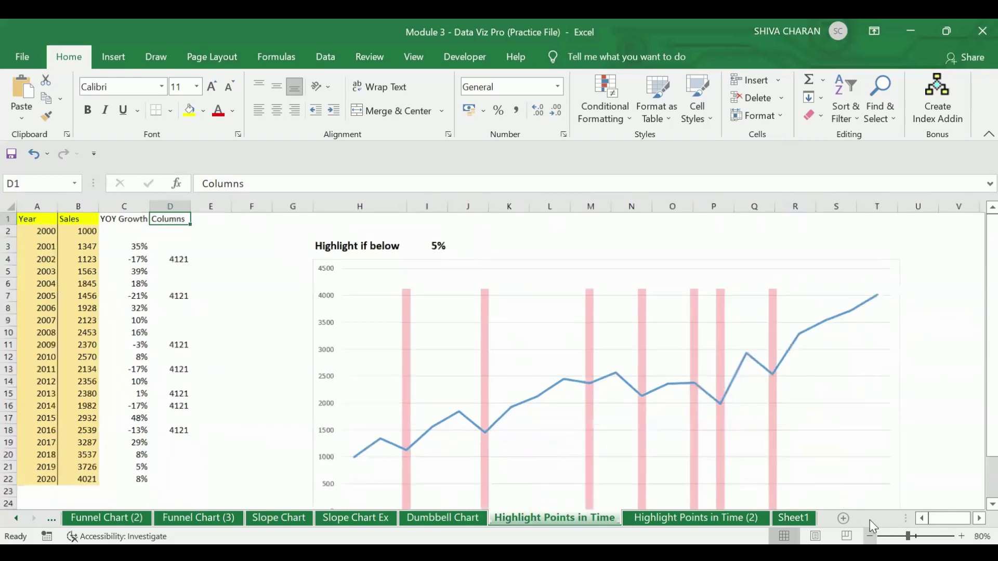
click(886, 492)
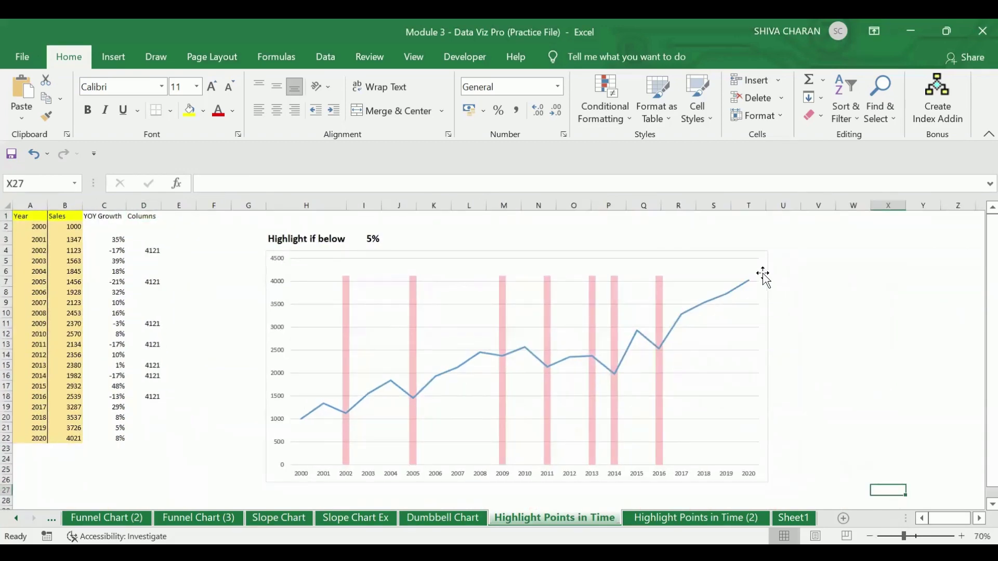
click(762, 279)
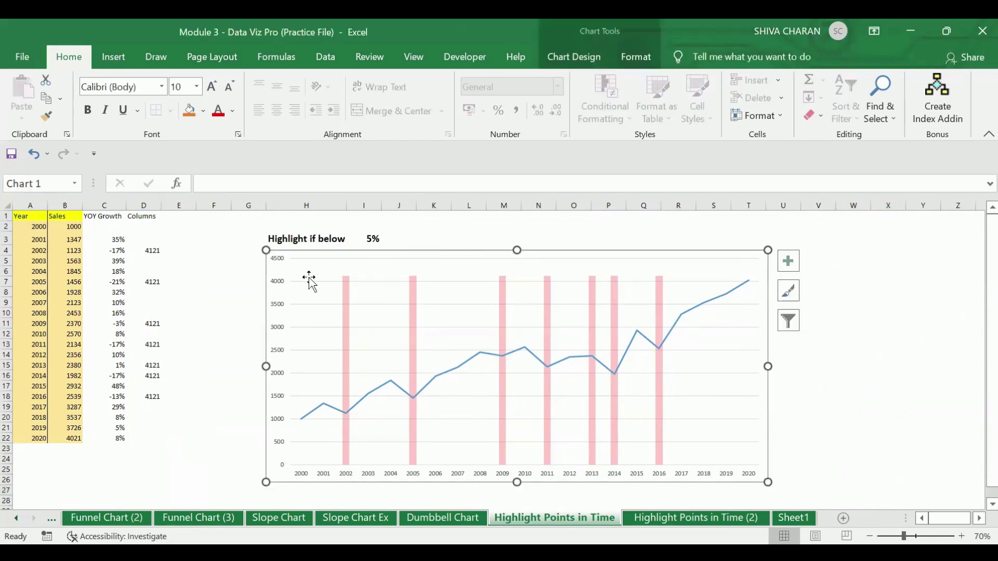
click(889, 461)
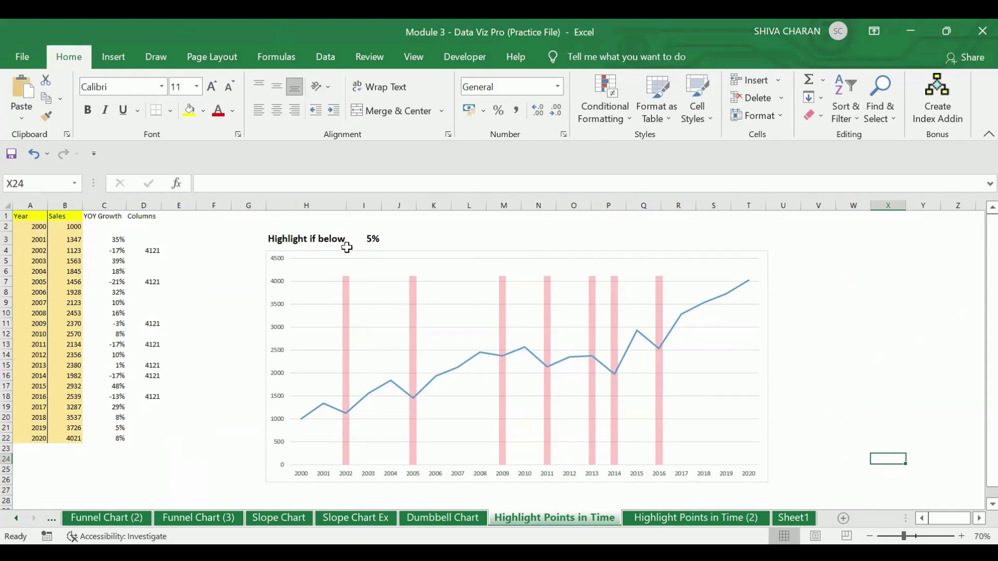
- Set the "Highlight if below" threshold in cell I3 to -5%
click(365, 239)
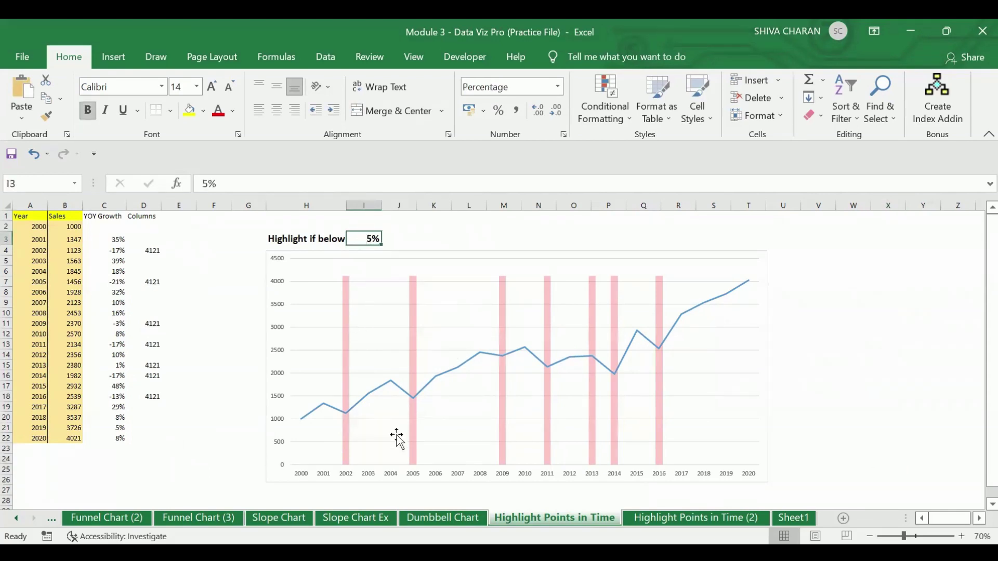
double_click(369, 238)
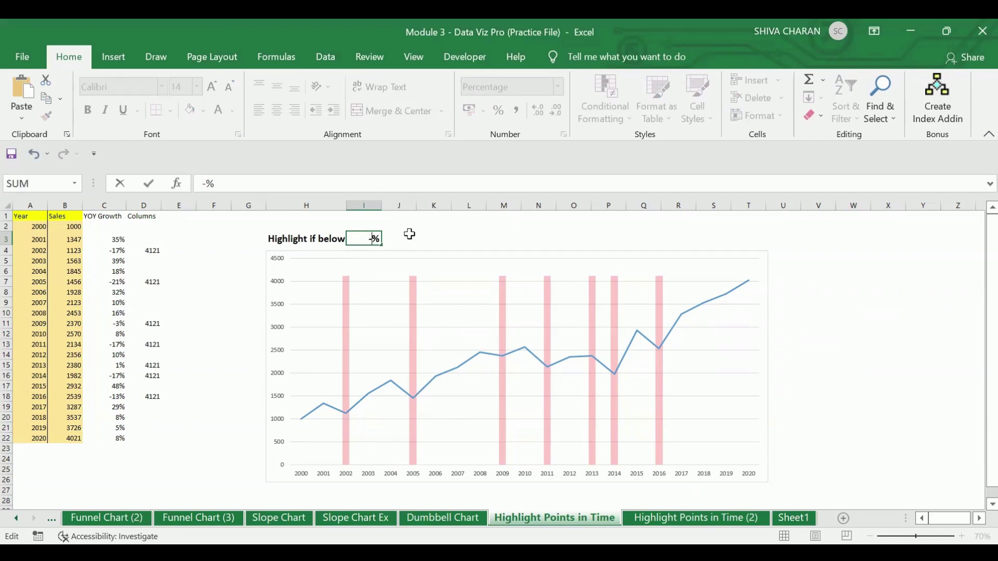
text(-)
key(Return)
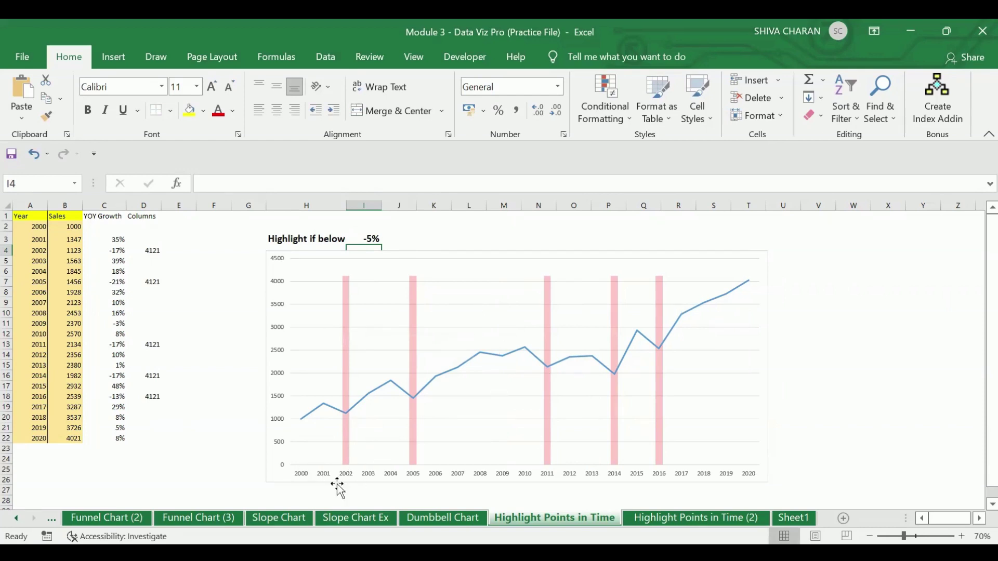
- Change the "Highlight if below" threshold in cell I3 to 10%
click(363, 240)
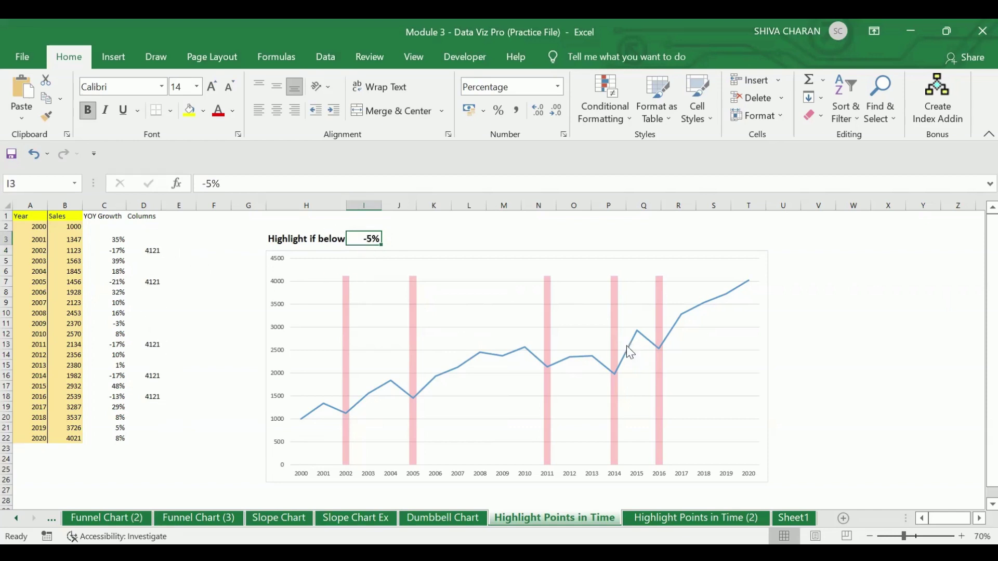
double_click(365, 238)
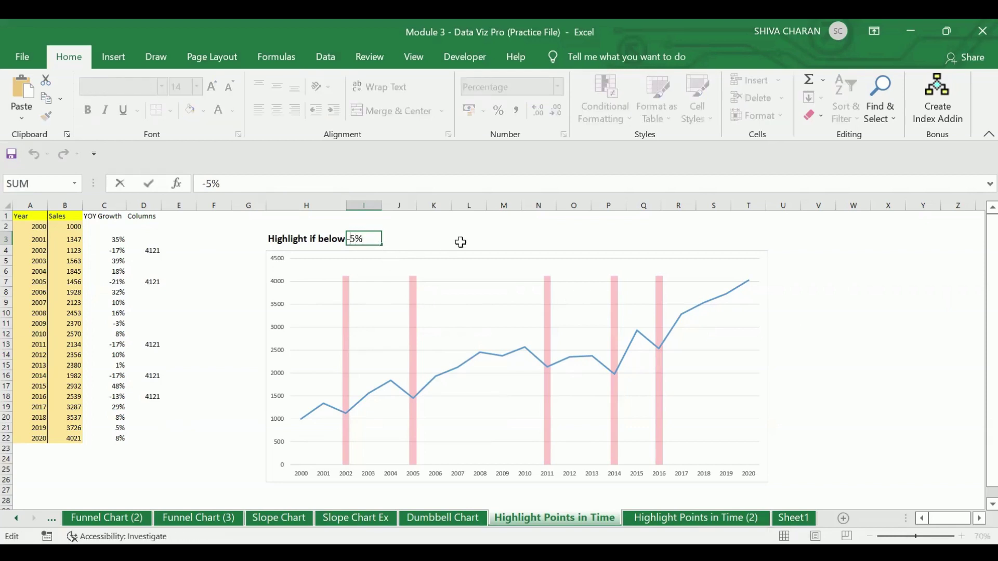
key(Home)
key(Delete)
key(Return)
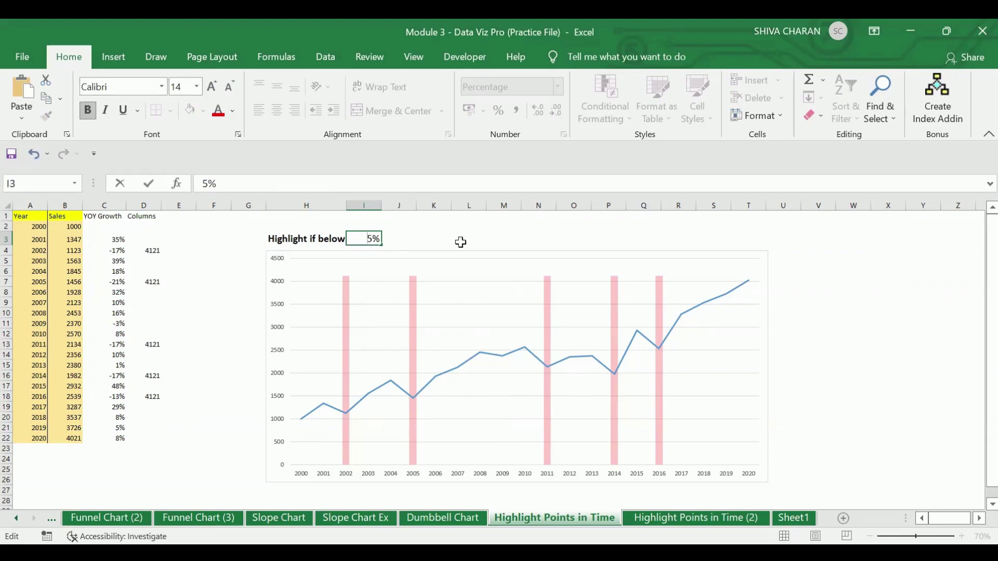
text(10)
key(Return)
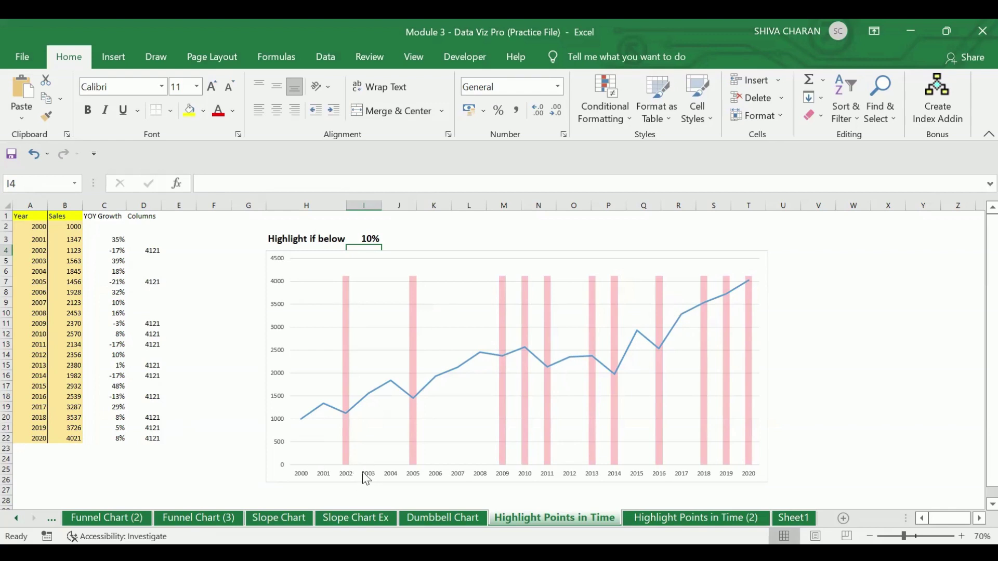
- Examine the YOY Growth and Columns formulas for 2002 and 2005 and compare them with the chart's highlighted years
click(357, 238)
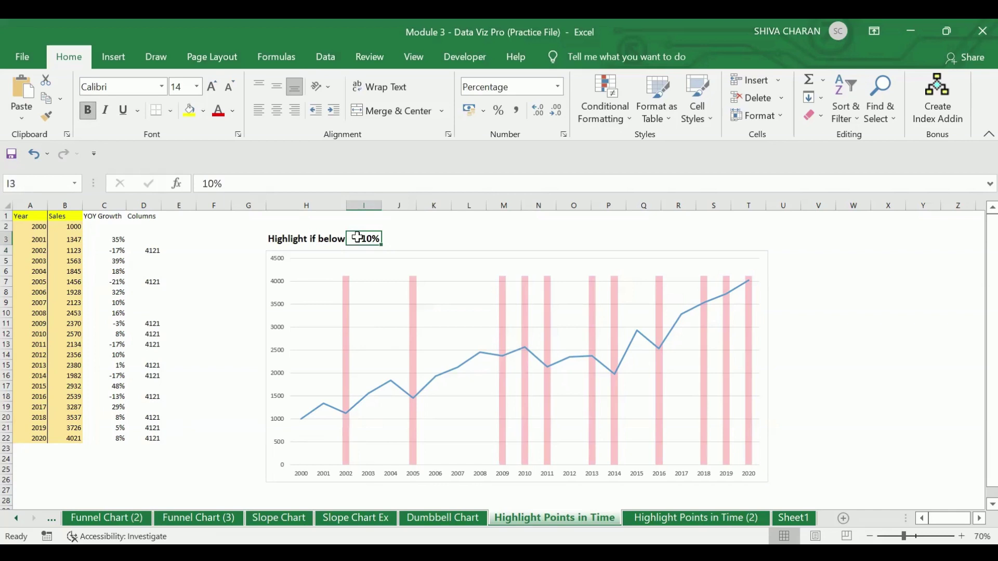
click(147, 252)
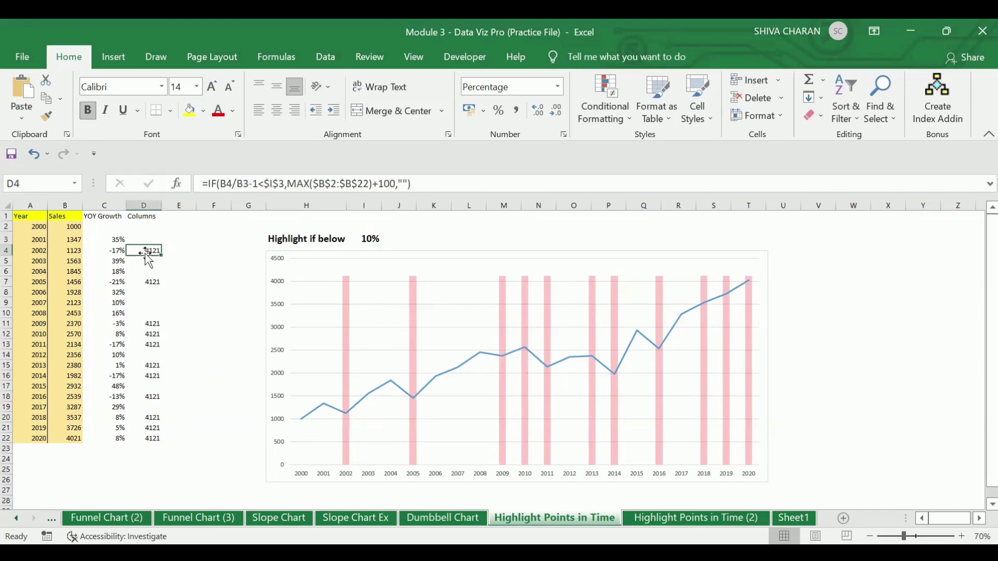
click(153, 282)
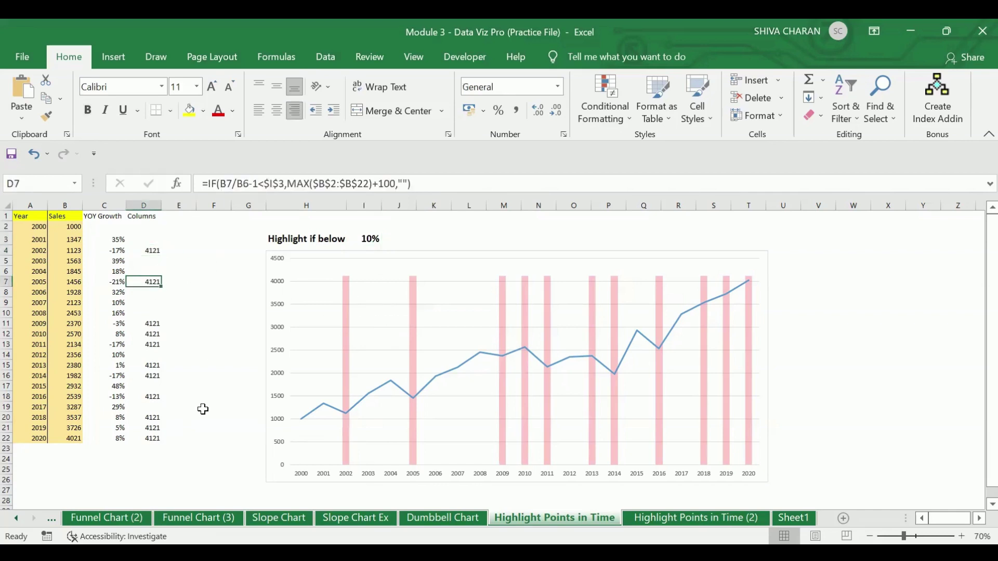
click(179, 478)
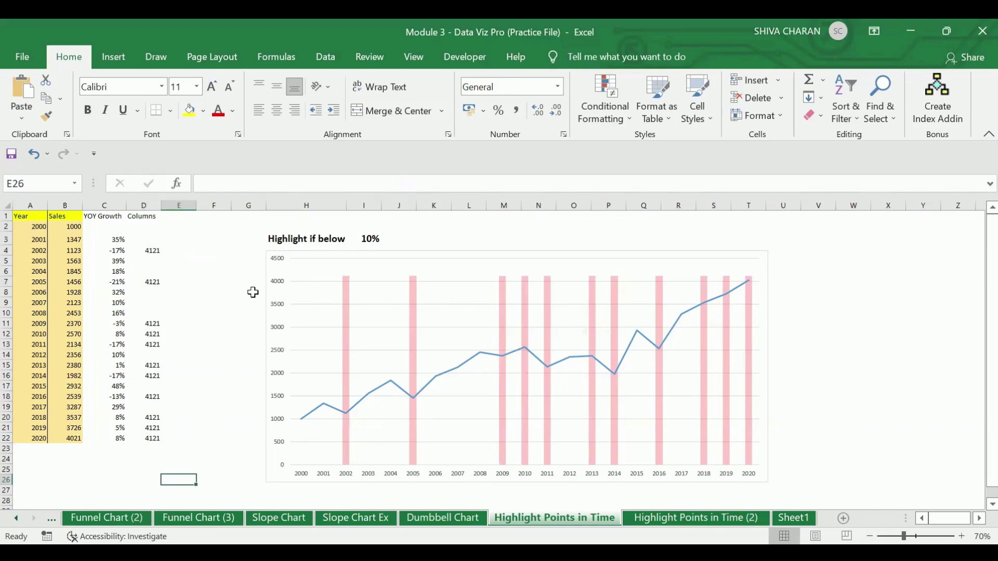
click(80, 254)
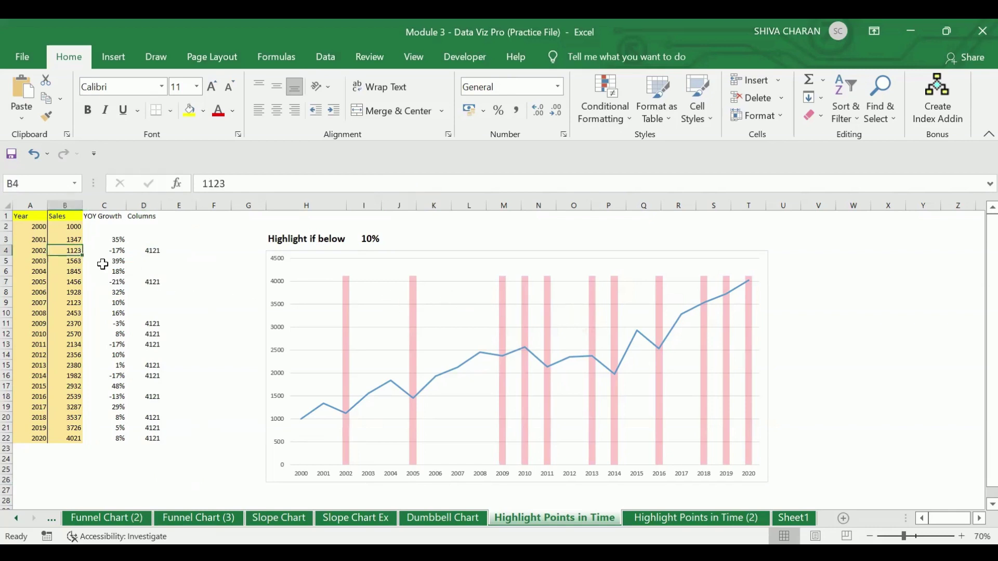
click(105, 251)
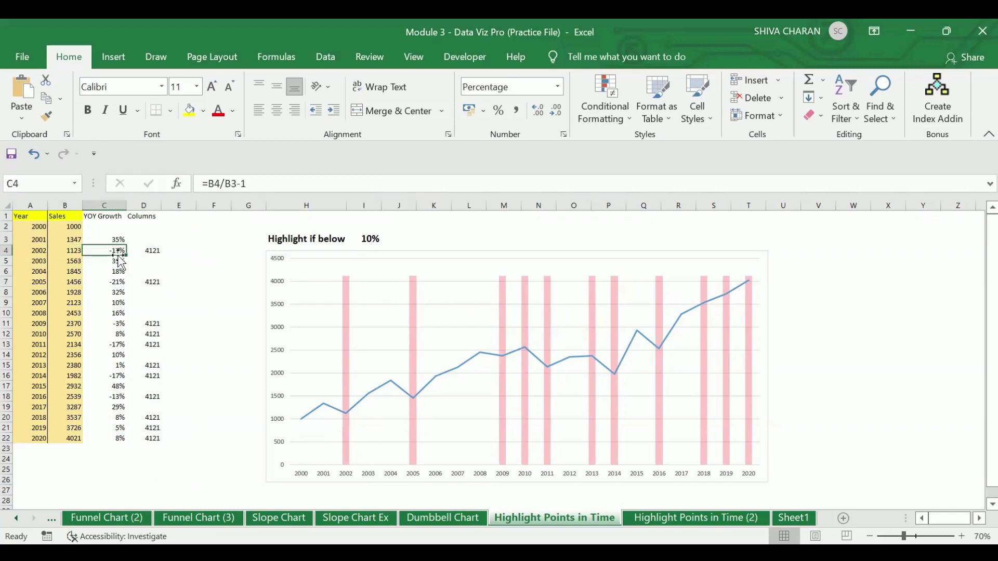
click(114, 283)
click(29, 281)
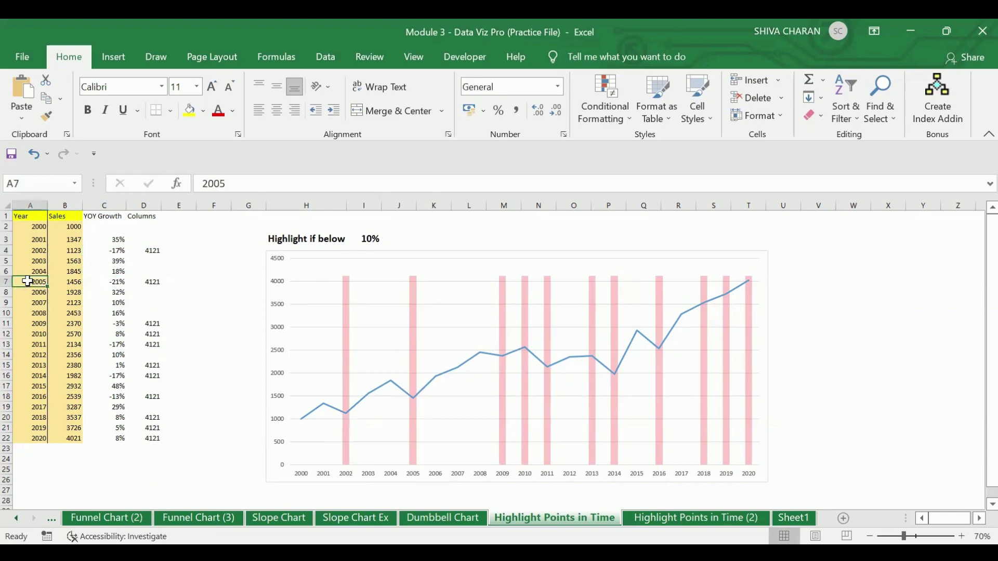
click(170, 467)
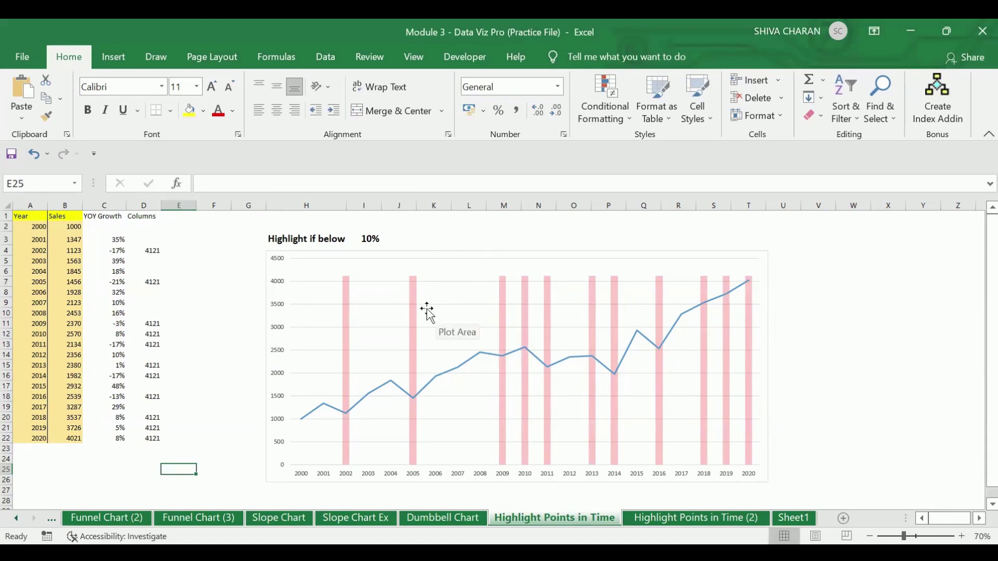
click(826, 401)
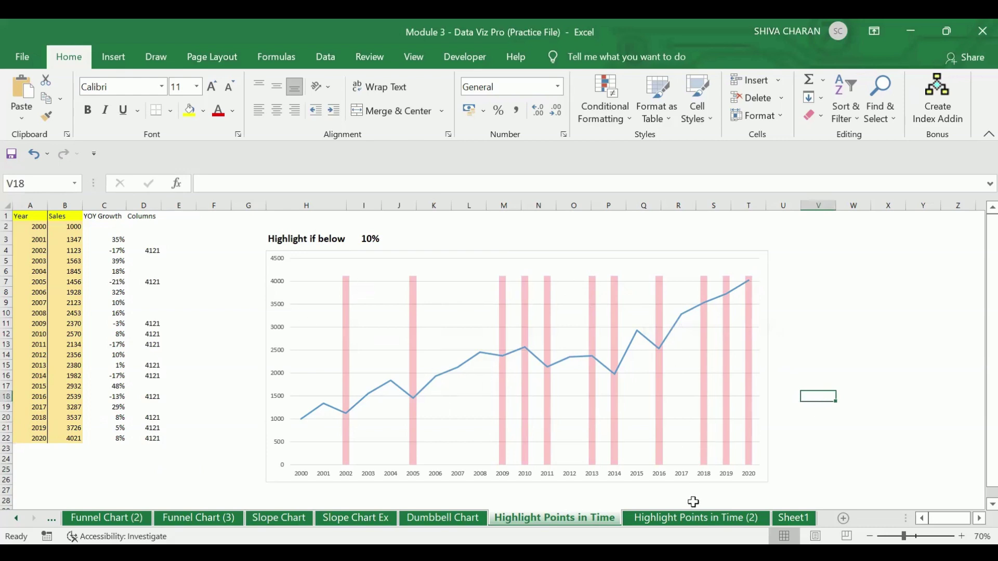
- Open the Highlight Points in Time (2) sheet and review its Year and Sales data beside the empty YOY Growth column
click(693, 518)
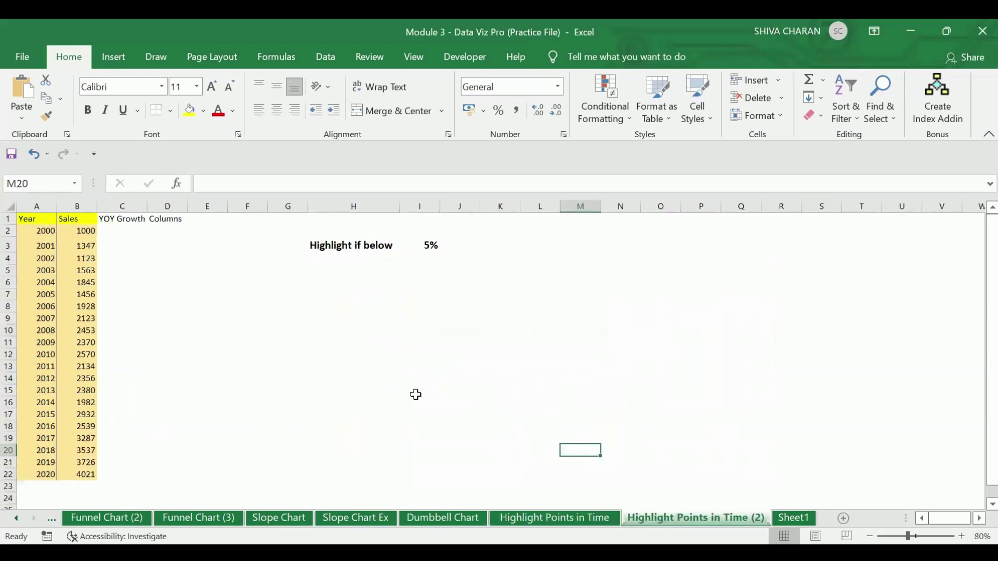
drag(54, 221, 97, 483)
click(207, 450)
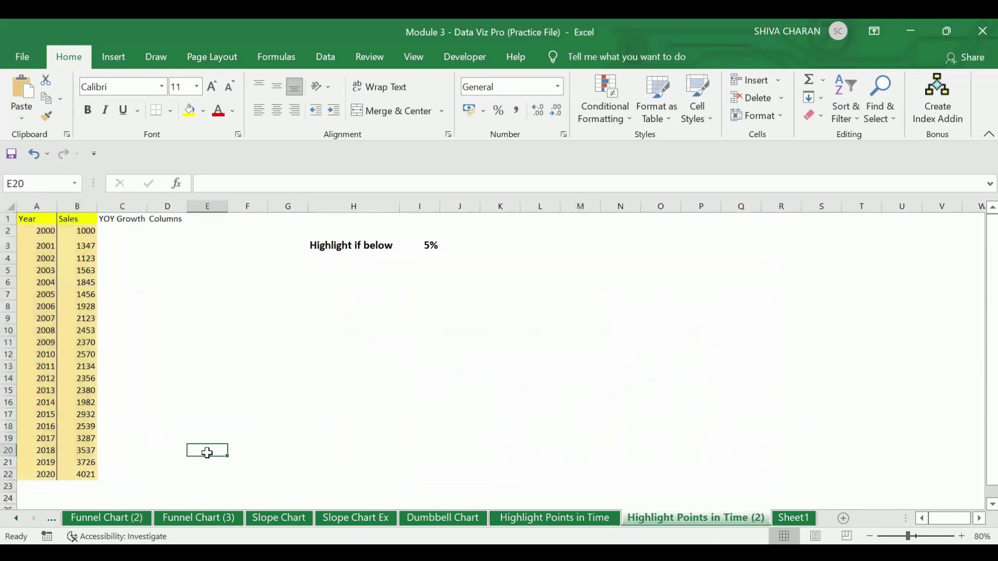
click(123, 243)
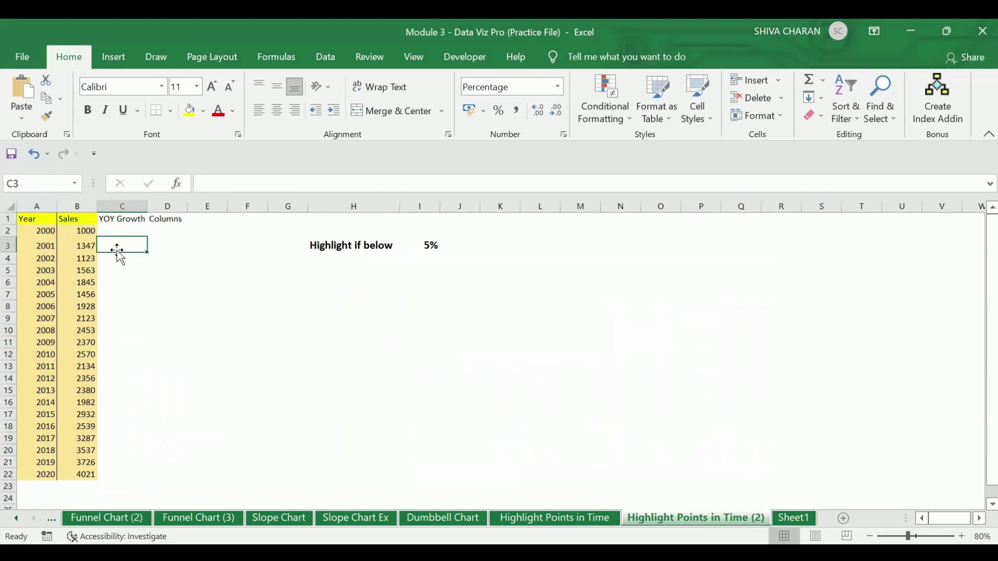
- Apply All Borders to the table range A1:D22, from the Year column through the Columns column
drag(49, 217, 180, 474)
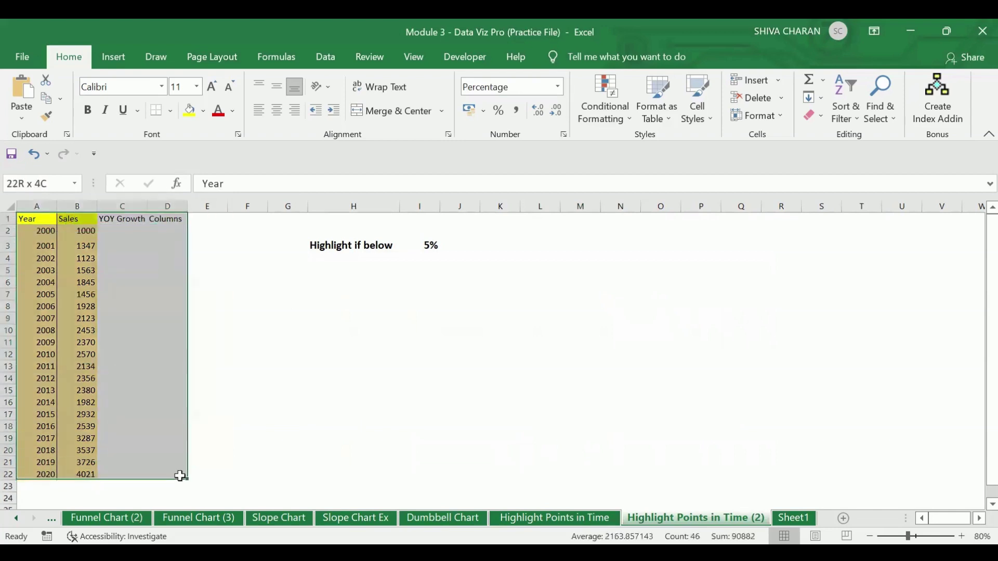
click(170, 111)
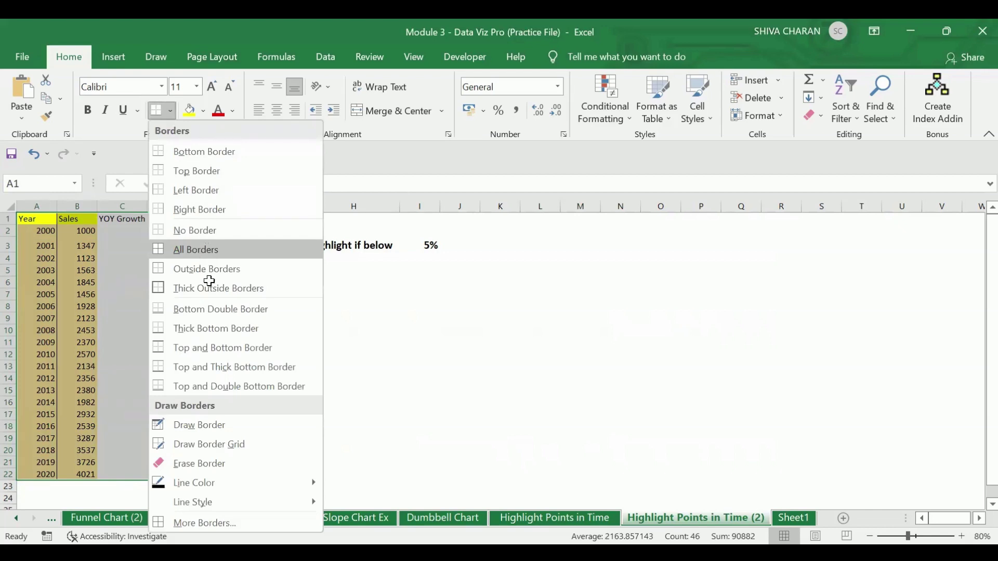
click(208, 249)
click(207, 282)
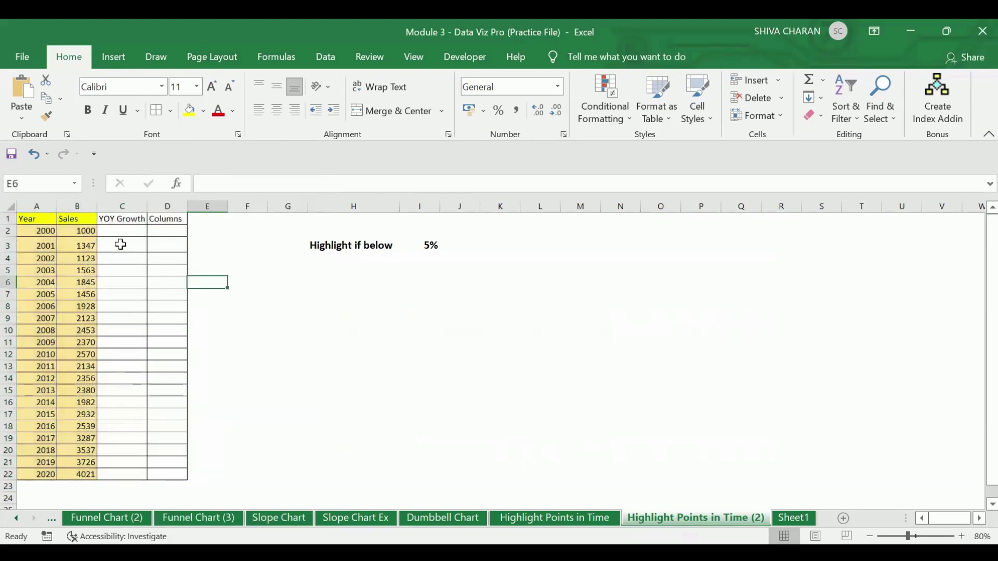
- Enter the year-over-year growth formula =B3/B2-1 for 2001 in cell C3
click(136, 247)
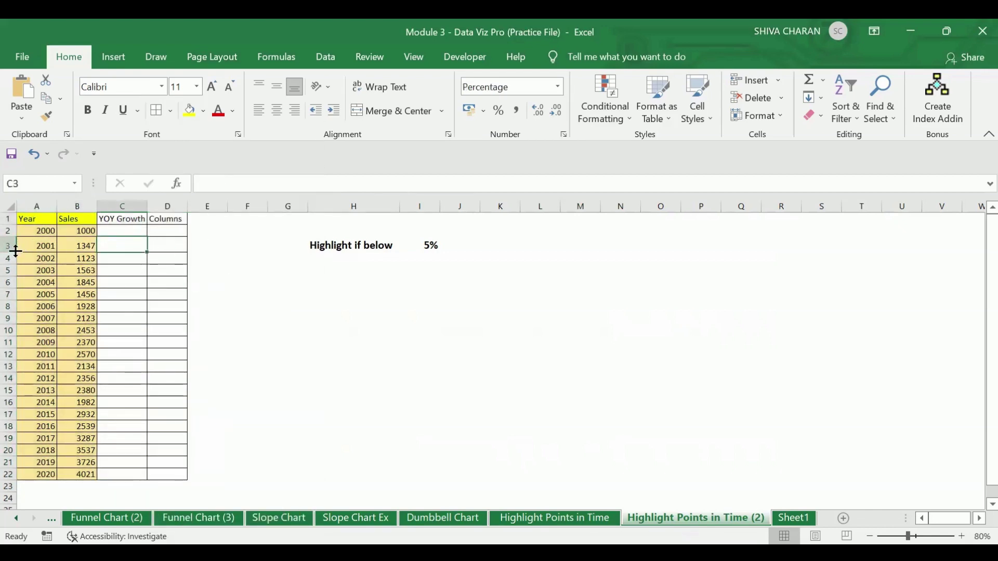
click(88, 246)
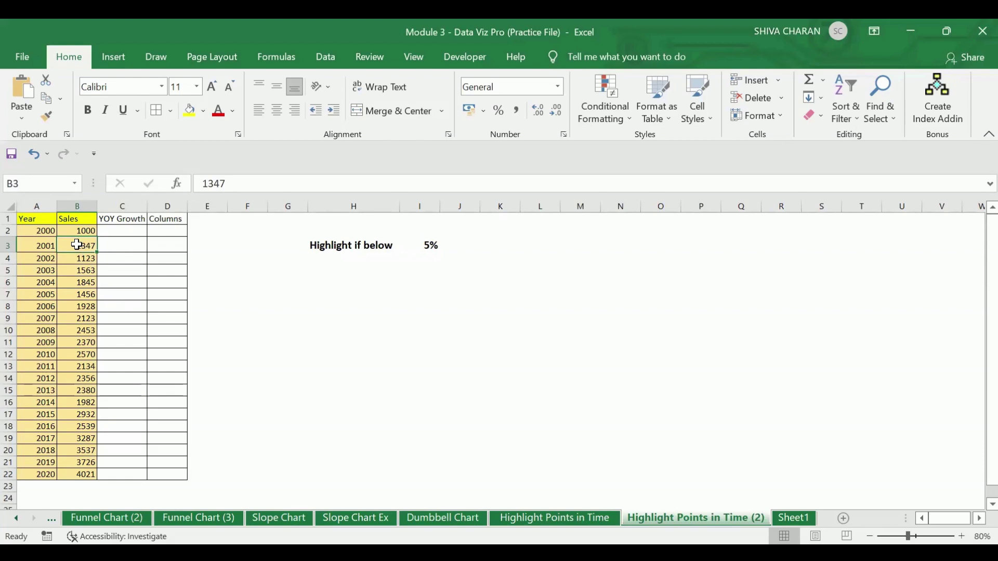
click(79, 230)
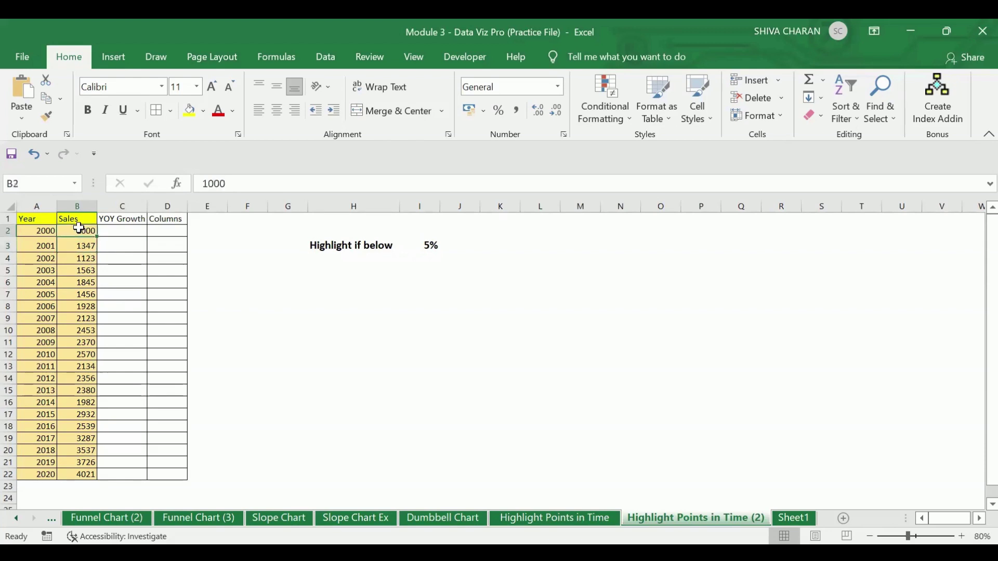
click(117, 244)
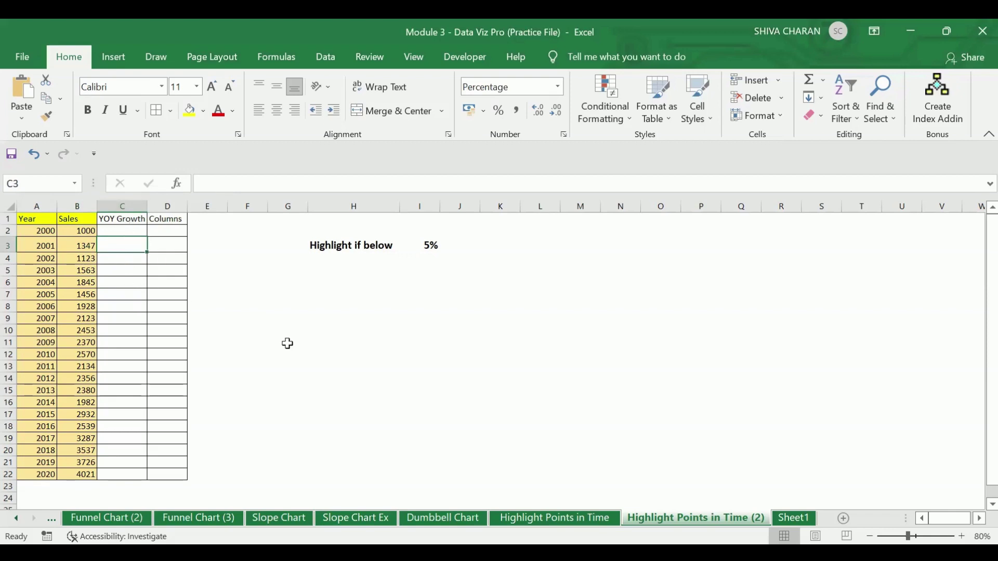
text(=)
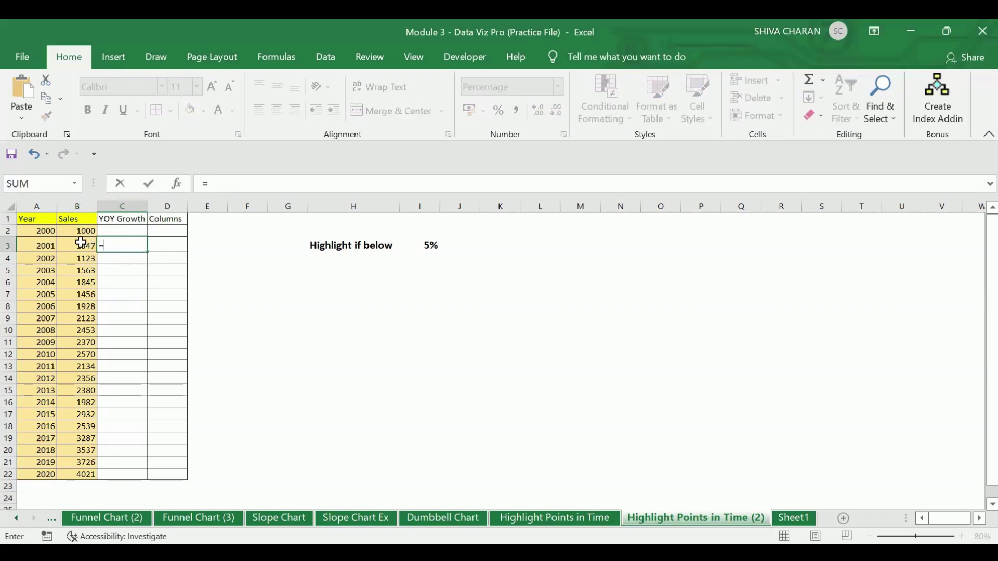
click(81, 242)
text(/)
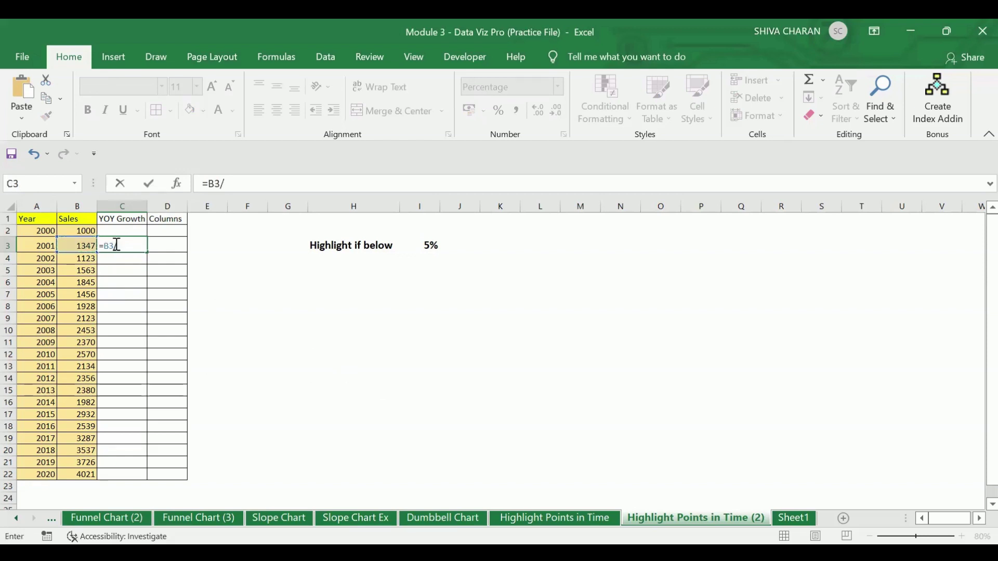
click(82, 232)
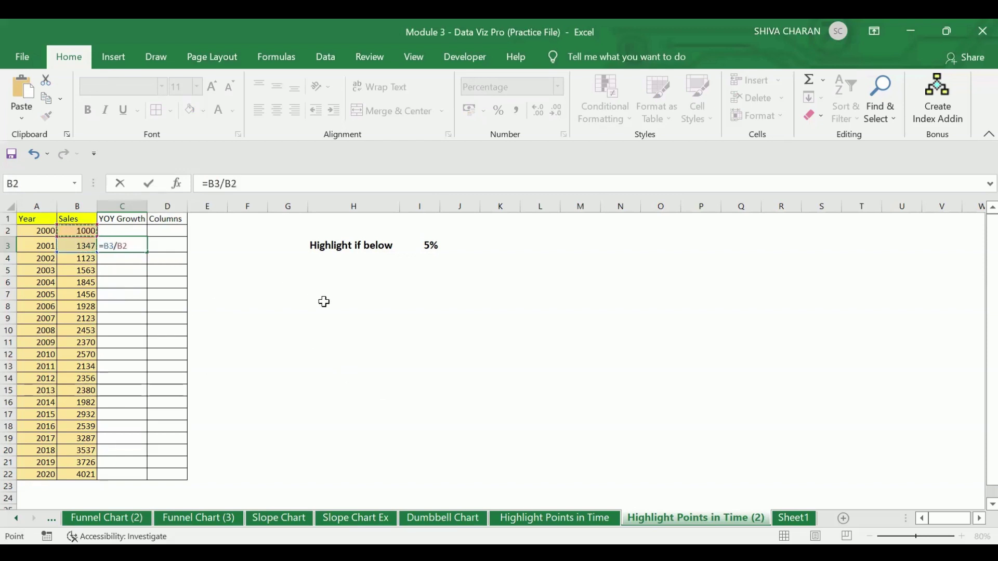
text(=--1)
key(Return)
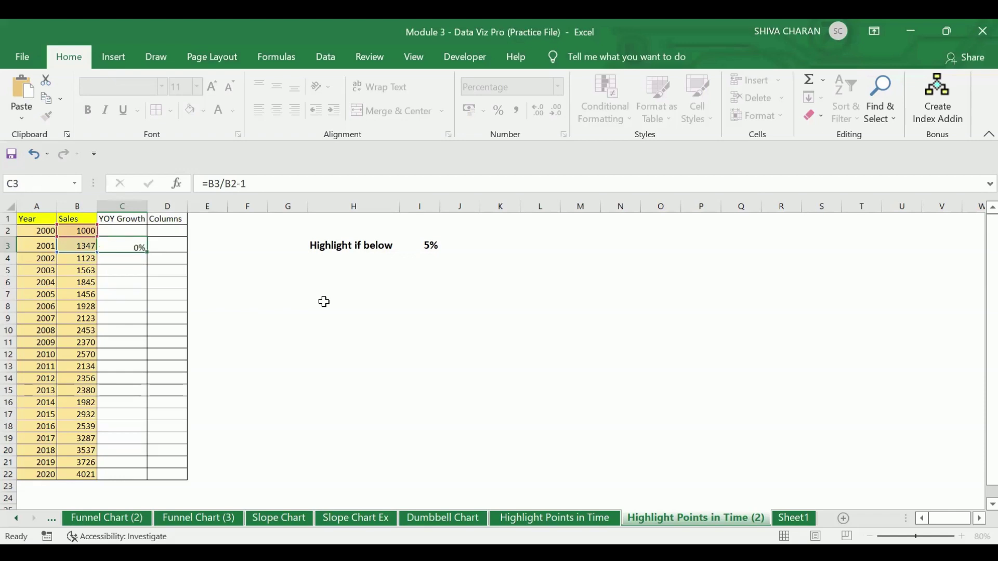
- Fill the YOY Growth formula from C3 down through C22 to cover every year to 2020
drag(106, 231, 129, 229)
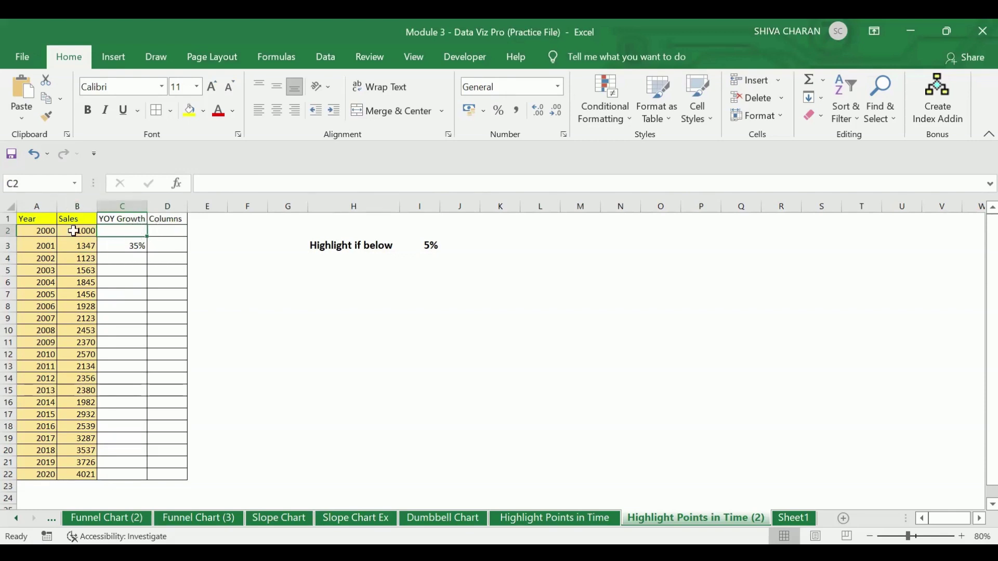
drag(42, 231, 76, 232)
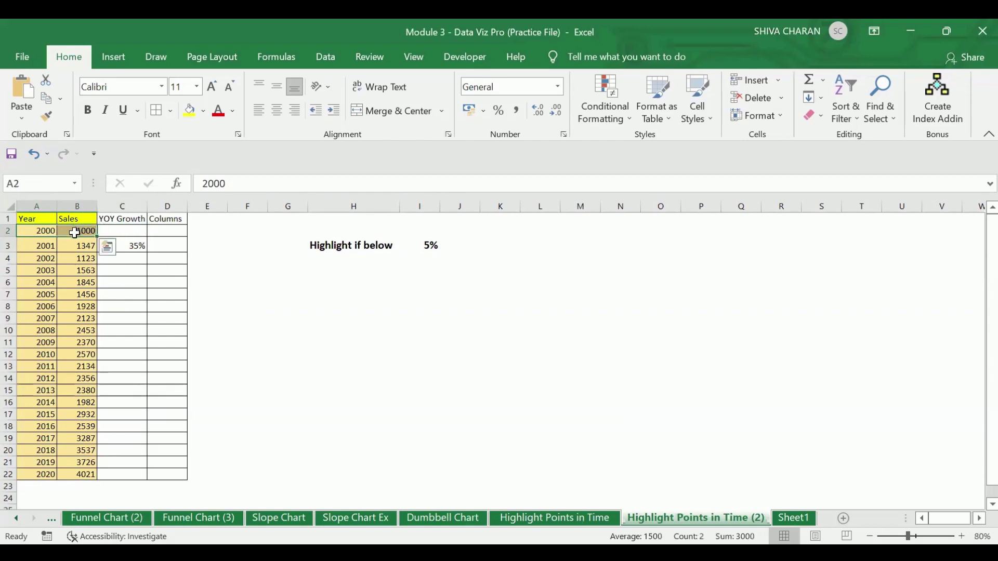
click(124, 234)
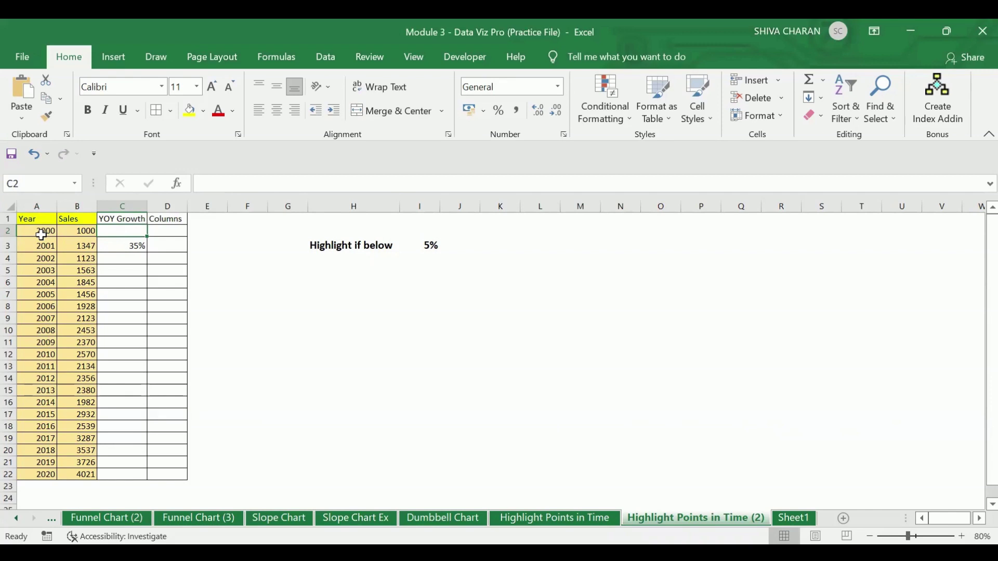
click(118, 247)
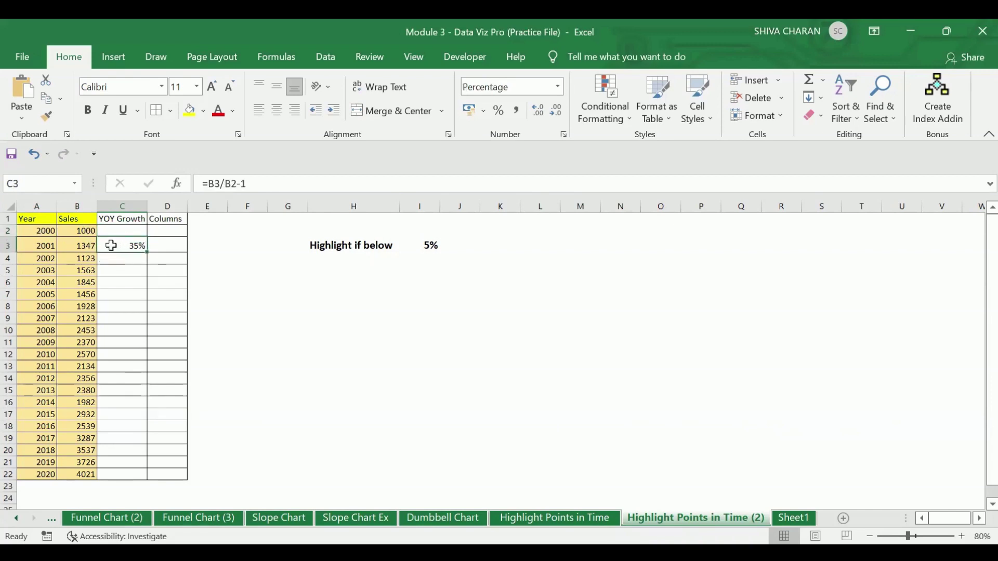
click(90, 246)
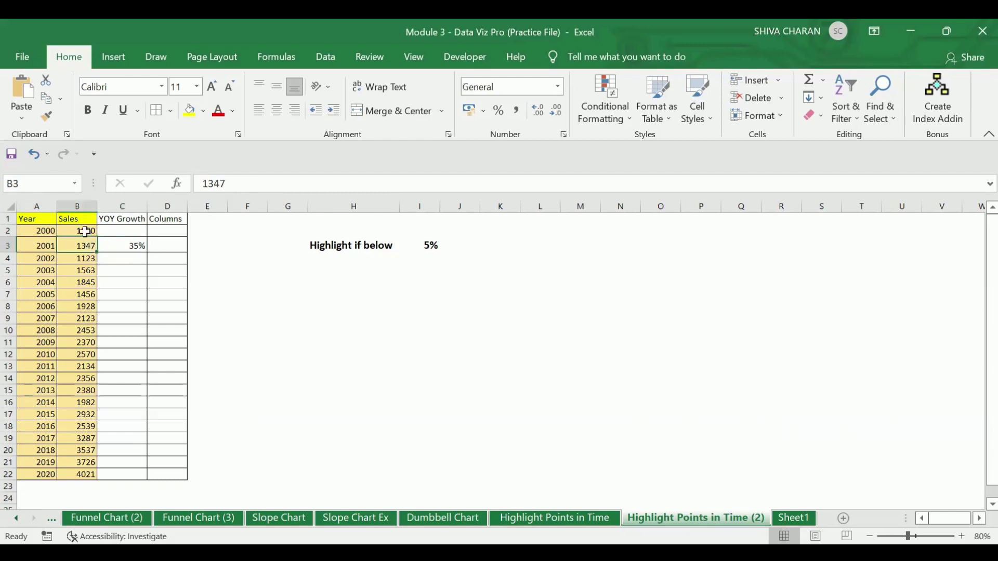
click(82, 231)
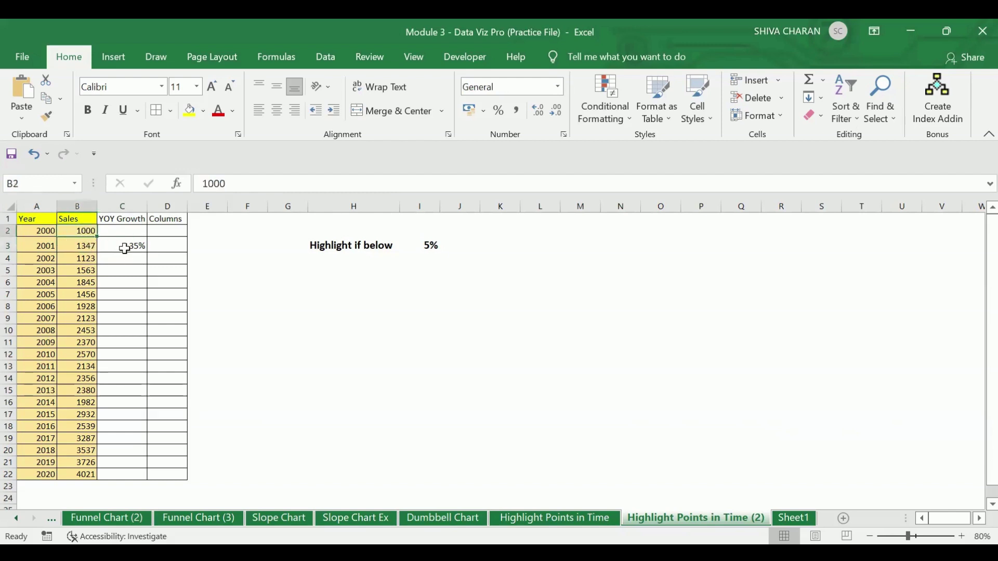
click(121, 245)
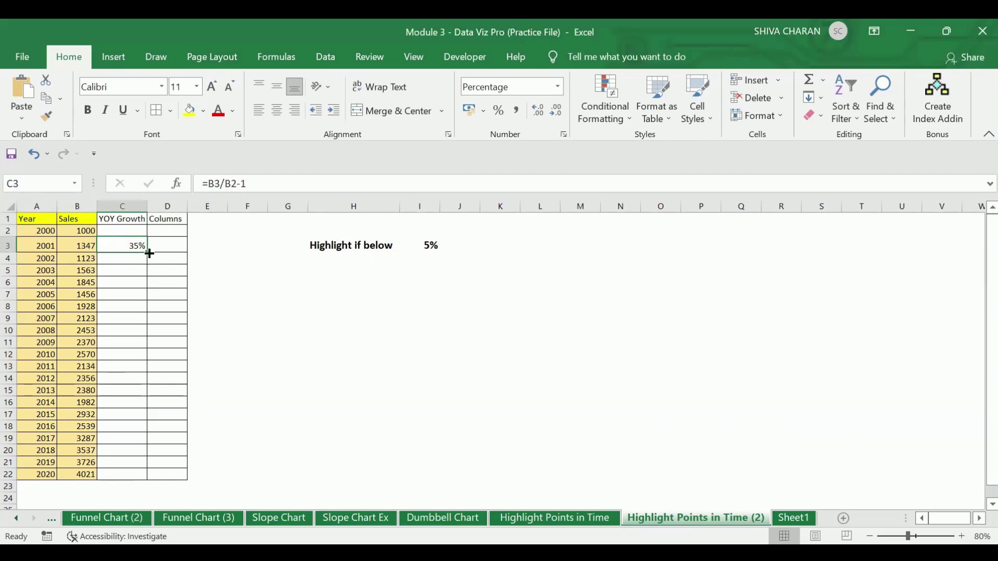
drag(149, 253, 138, 476)
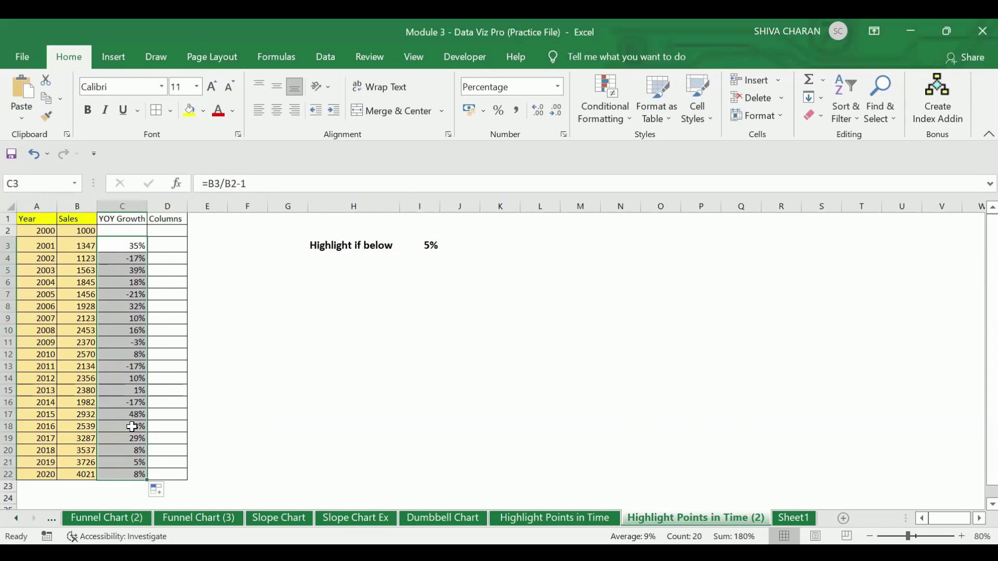
- Center-align the YOY Growth values in column C
click(216, 358)
click(126, 206)
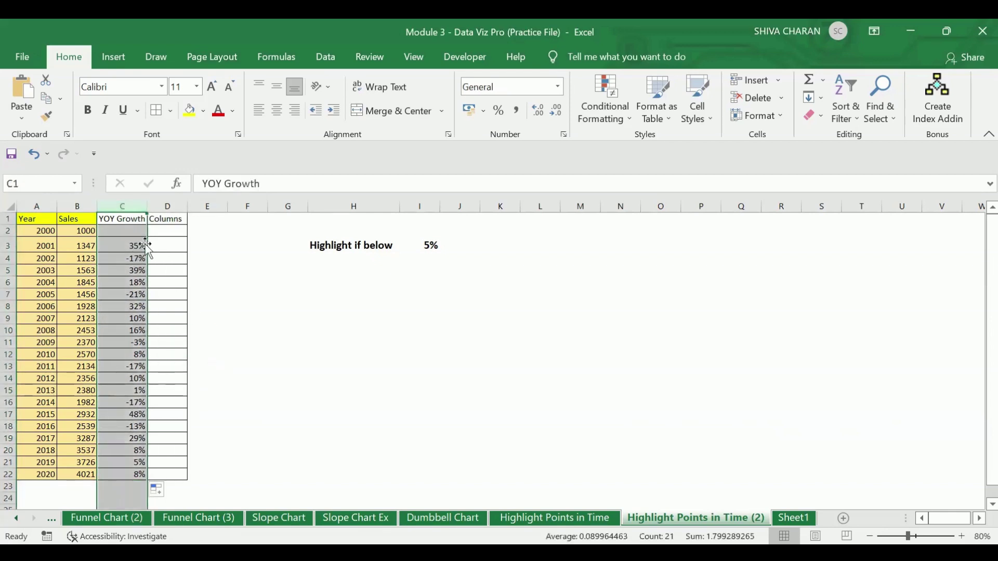
click(292, 403)
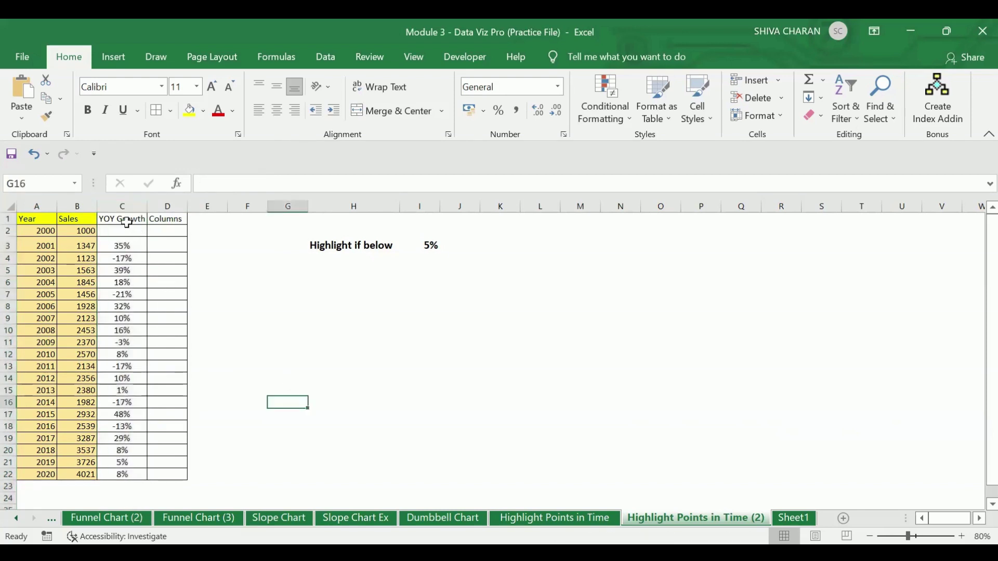
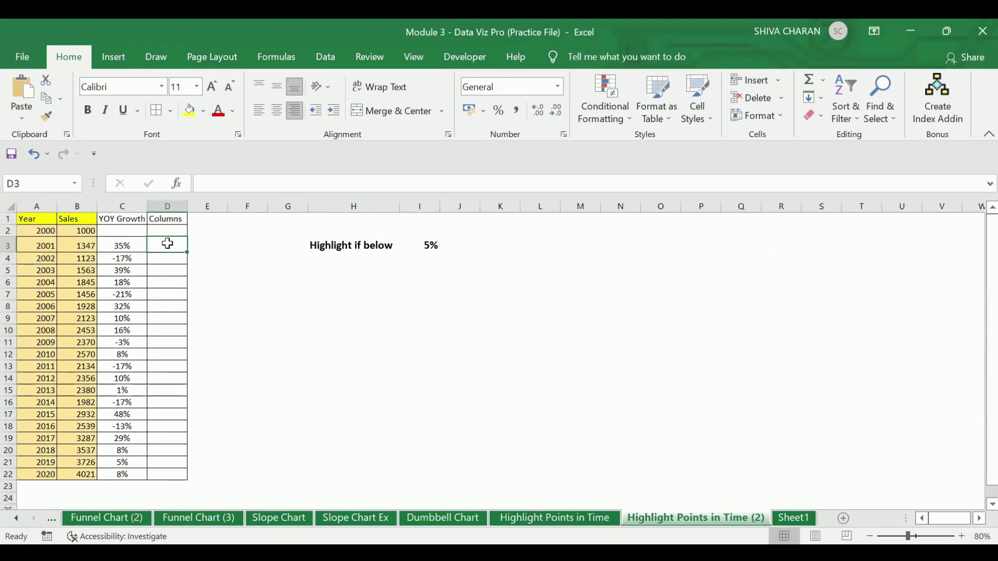
drag(167, 241, 170, 474)
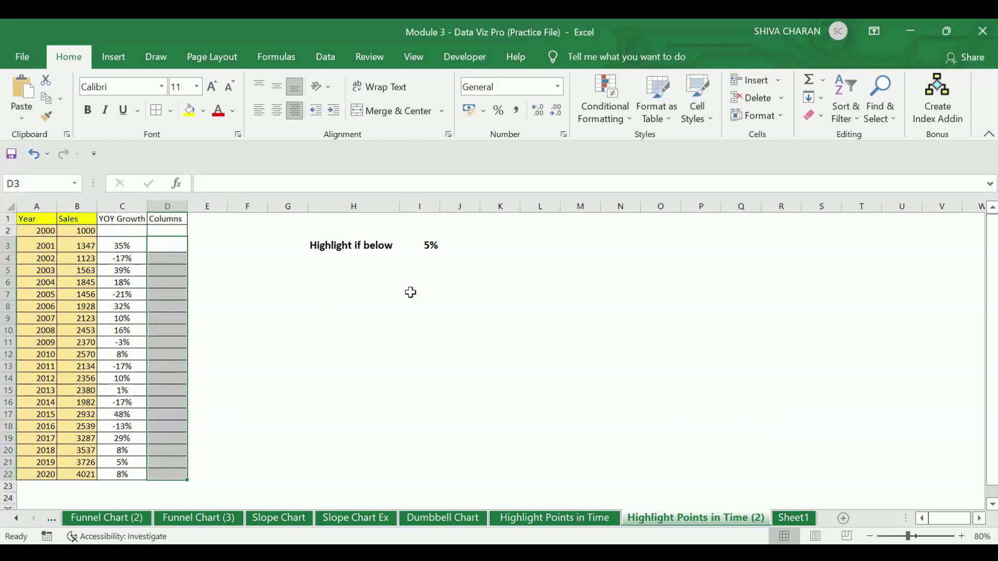
click(415, 248)
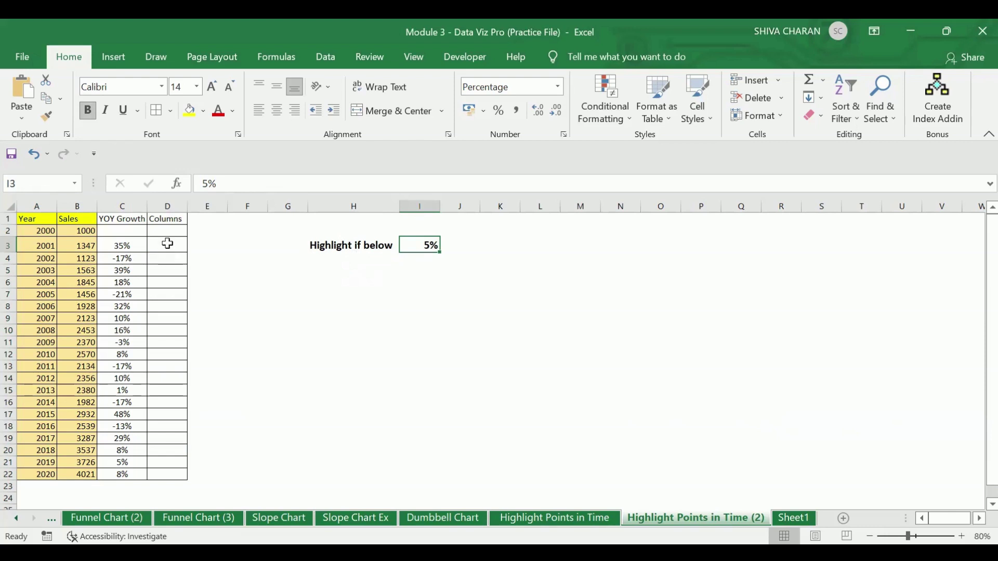
drag(172, 243, 166, 464)
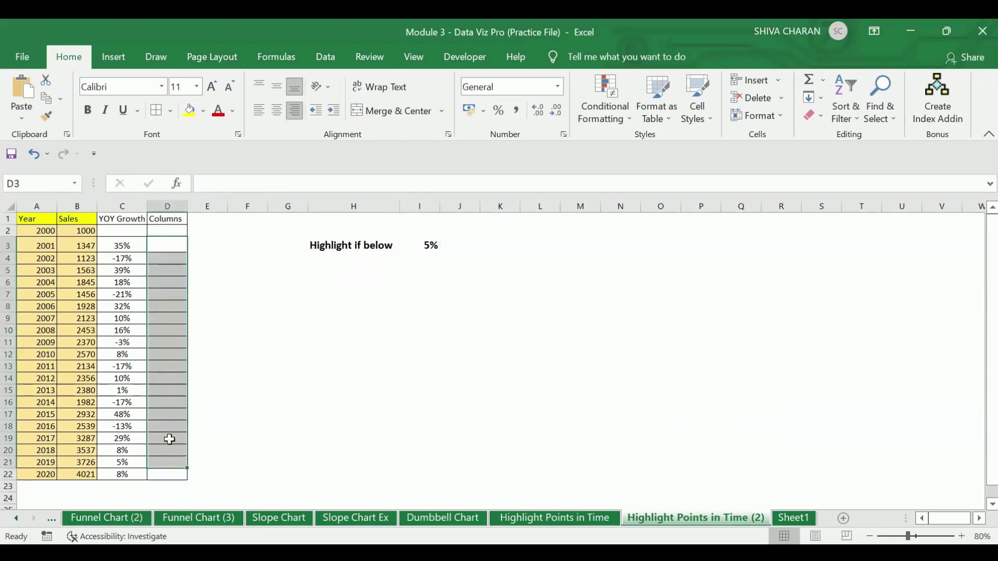
click(292, 290)
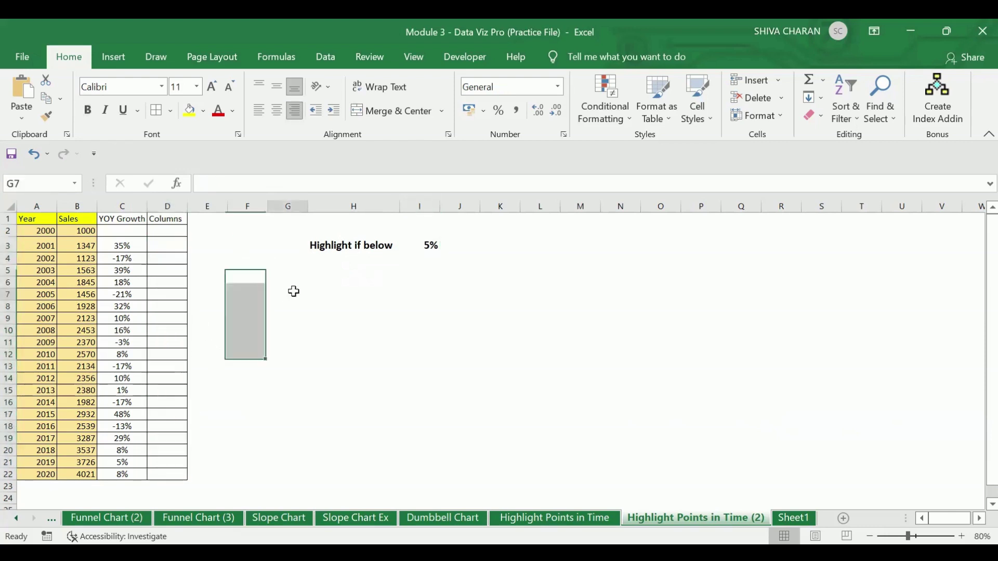
click(167, 245)
text(=)
click(336, 290)
- Start an IF formula in D3 of the Columns column with a less-than test on the growth expression, =IF(B3/B2-1<
click(177, 248)
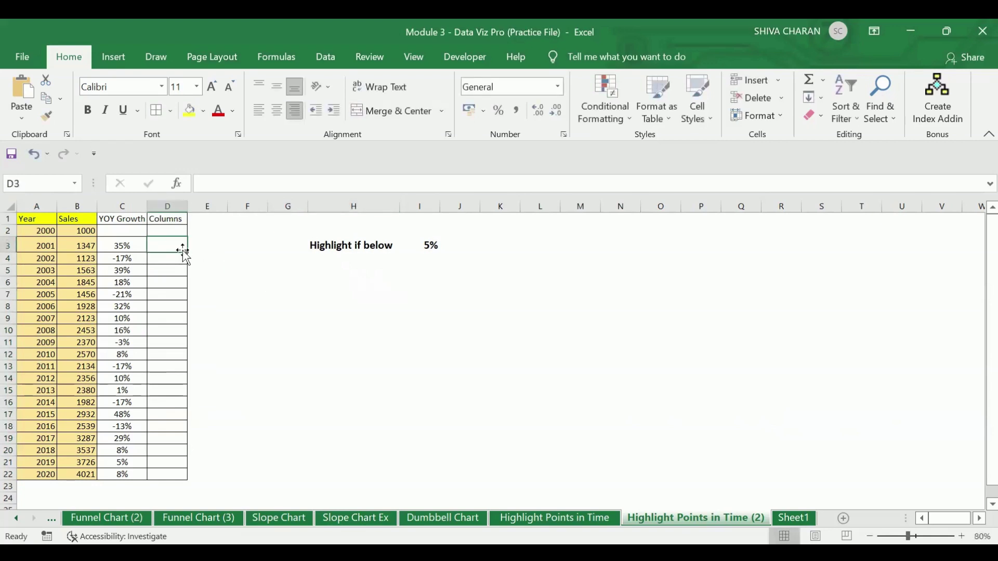
text(=)
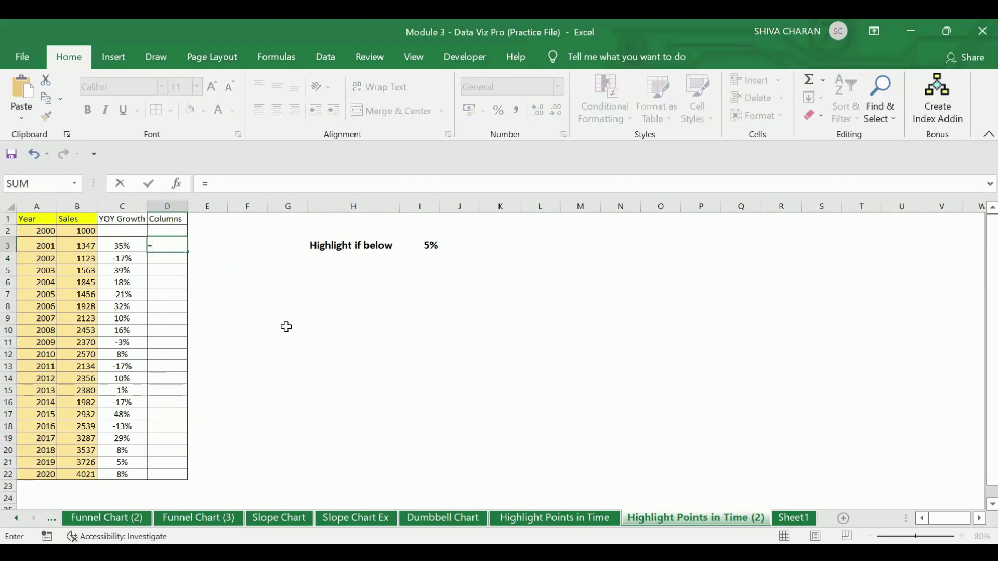
text(IF)
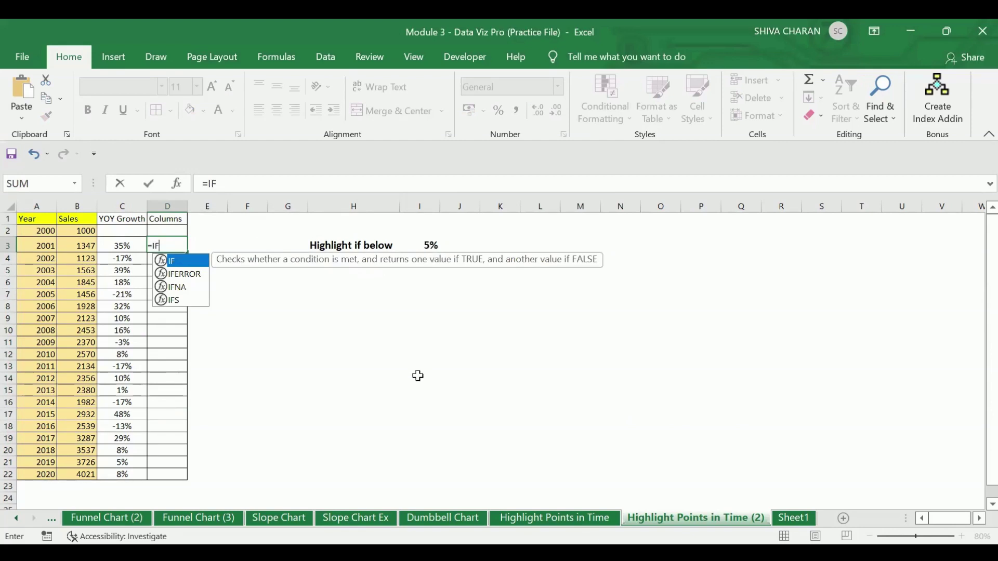
text(()
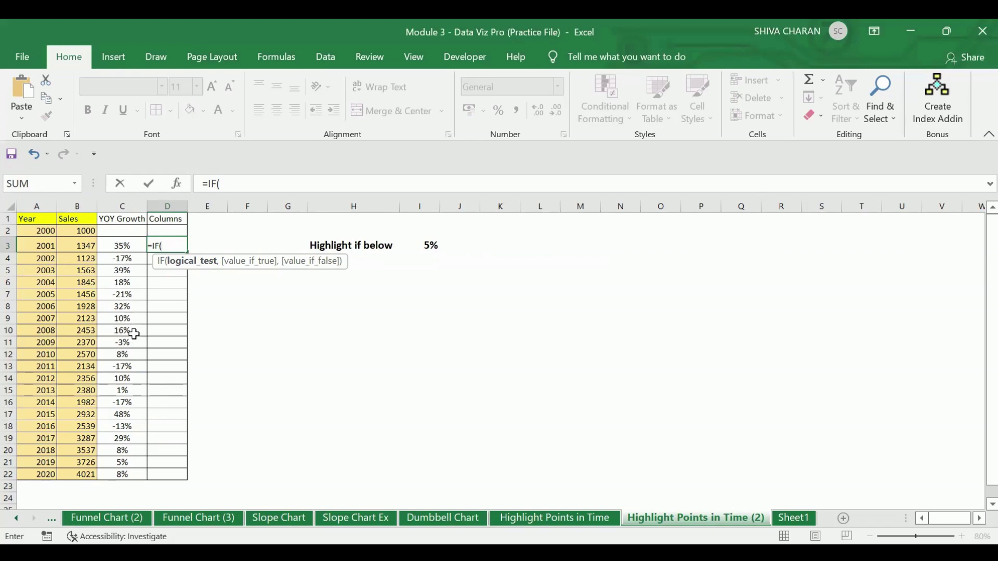
click(81, 246)
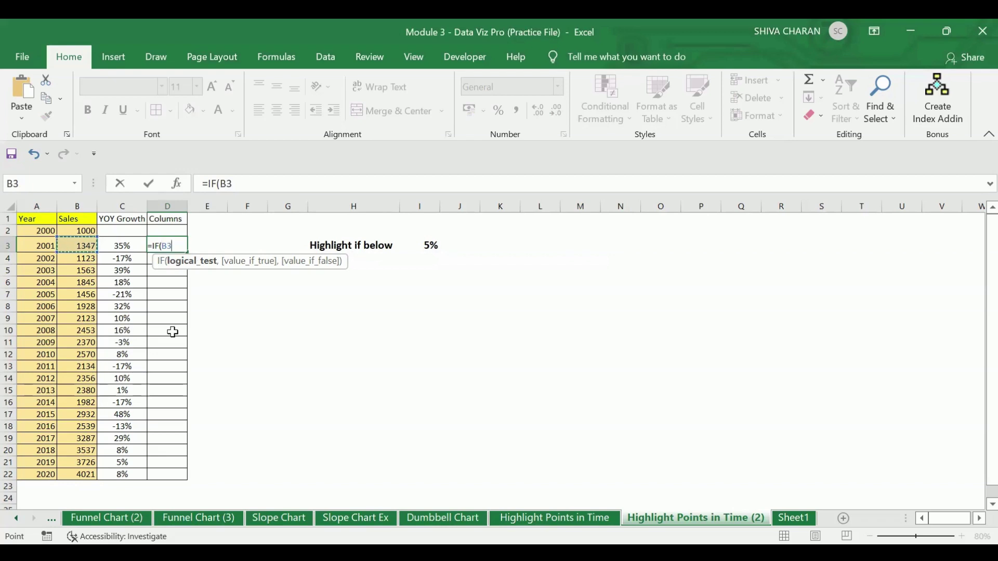
text(/)
click(82, 230)
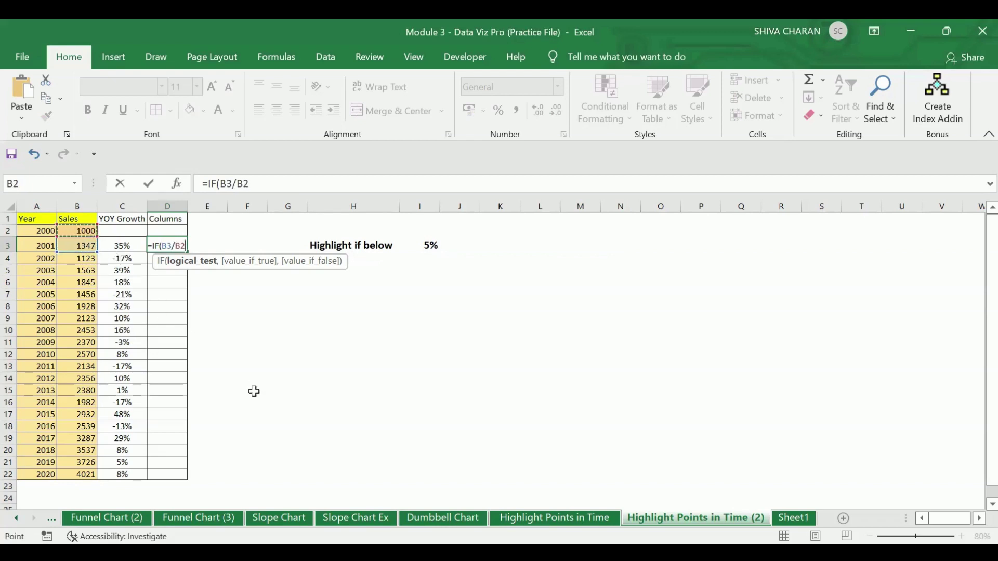
key(BackSpace)
key(BackSpace)
key(BackSpace)
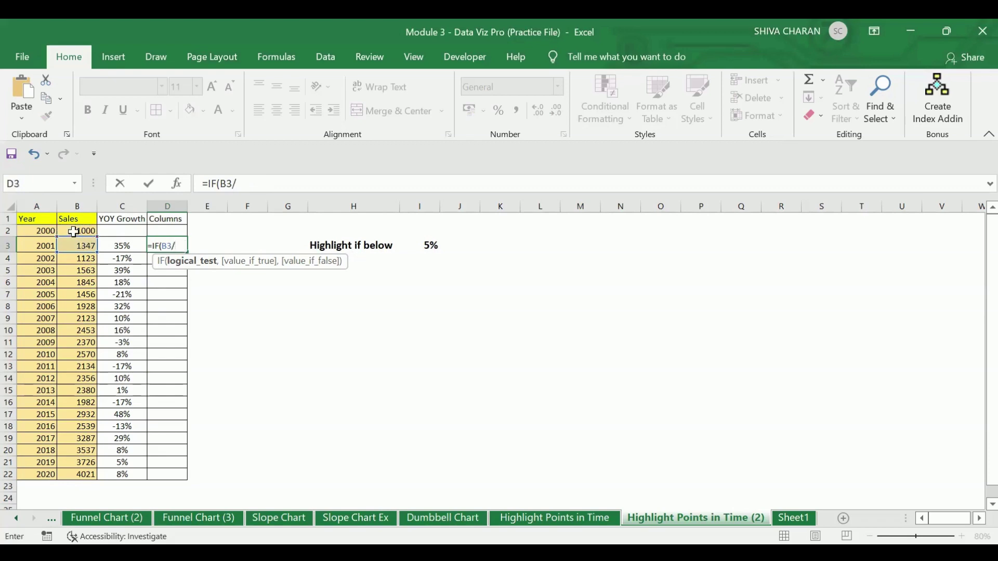
click(76, 231)
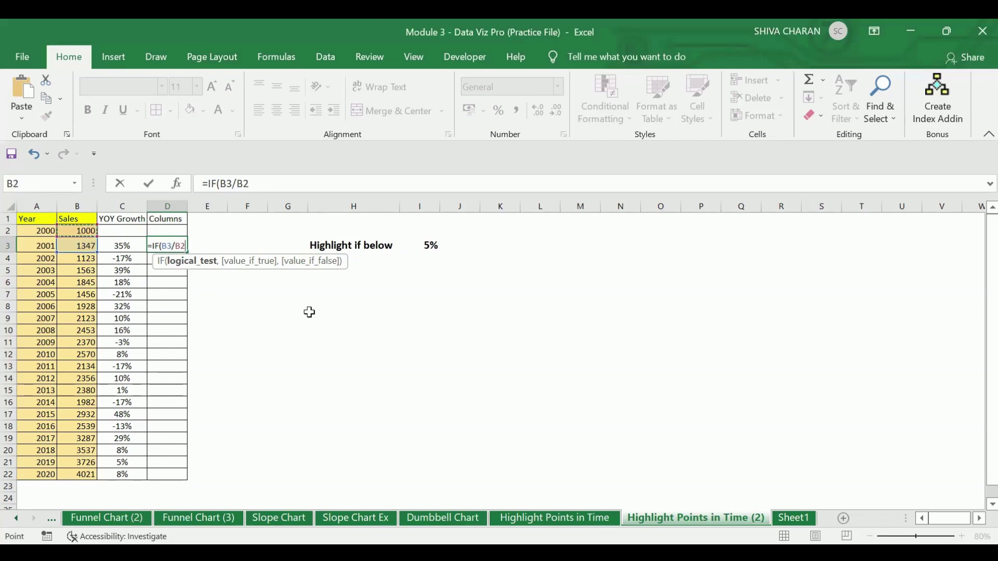
text(-1<)
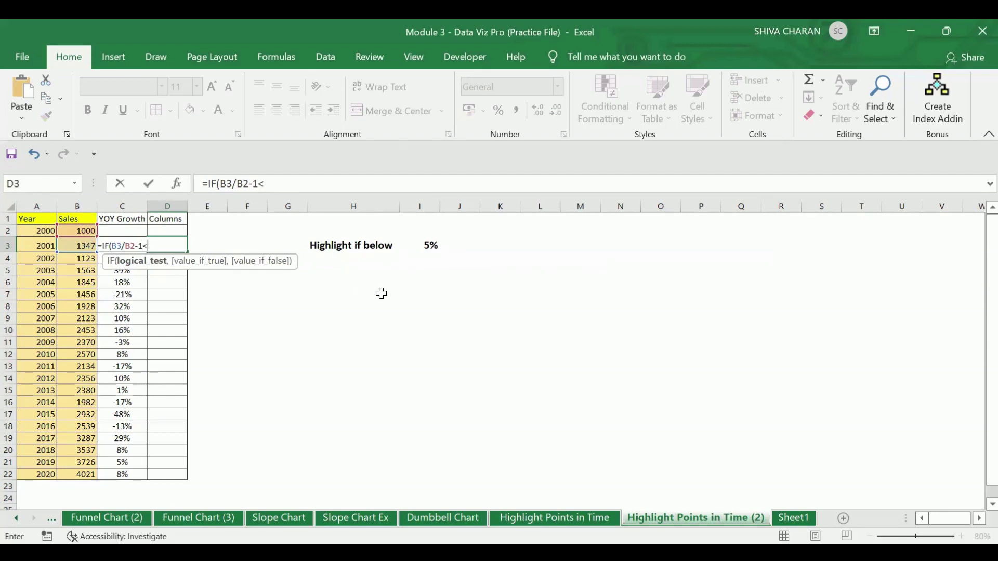
- Complete the logical test in D3's IF formula by comparing growth against the absolute threshold reference $I$3
click(419, 243)
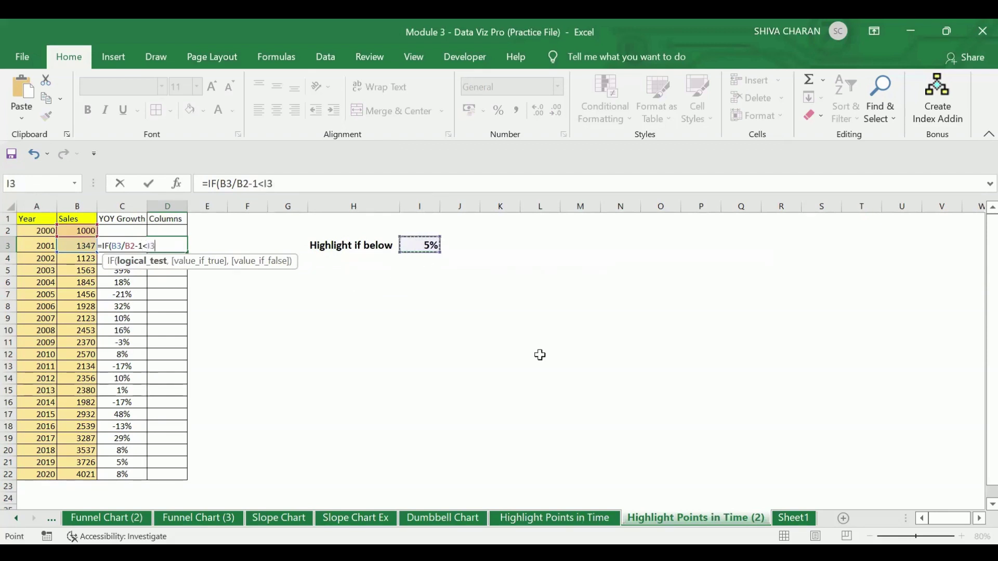
click(360, 183)
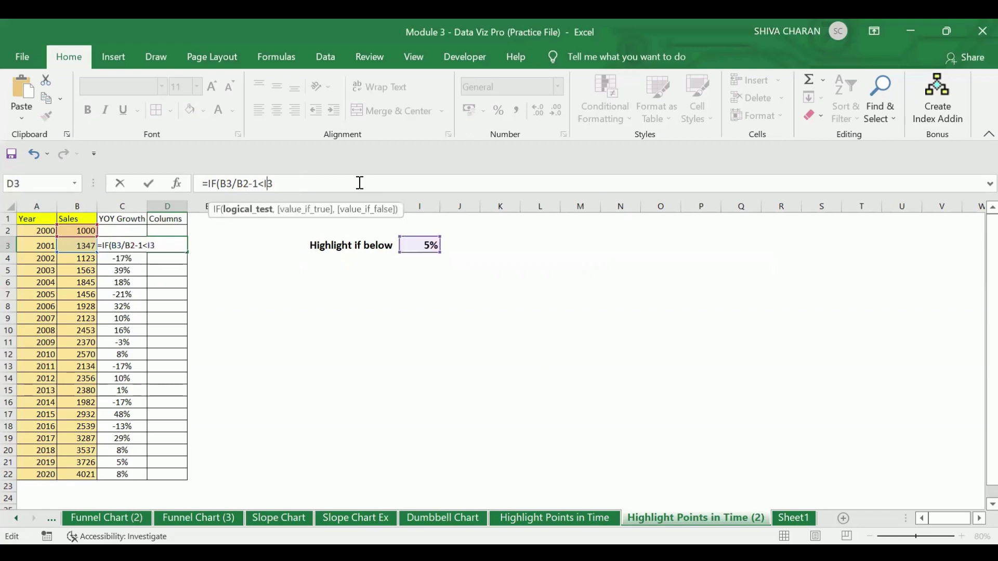
text($)
key(Right)
text(,)
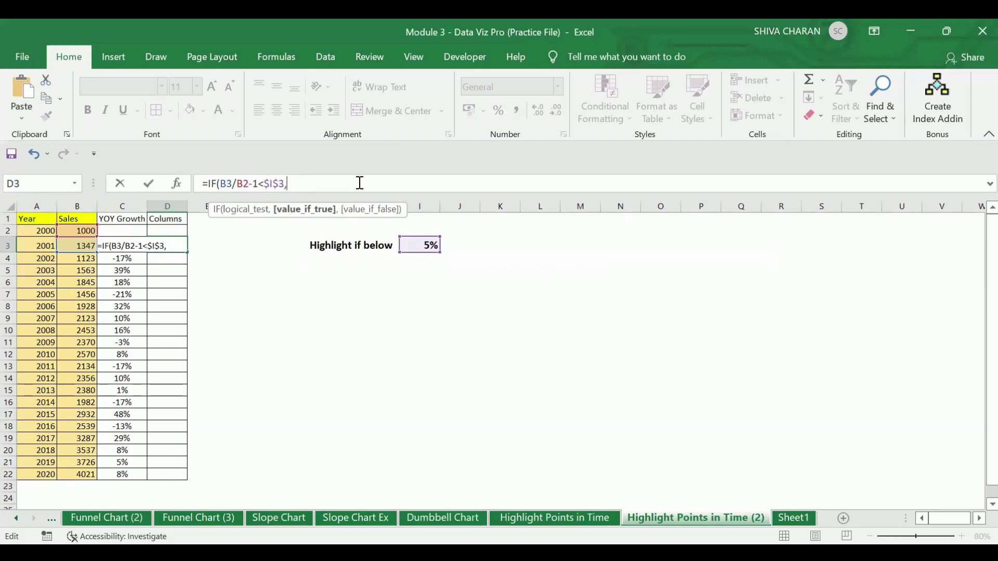
- Add MAX(B2:B22) over the Sales values as the value-if-true argument, rejecting Excel's proposed formula correction
text(MAX)
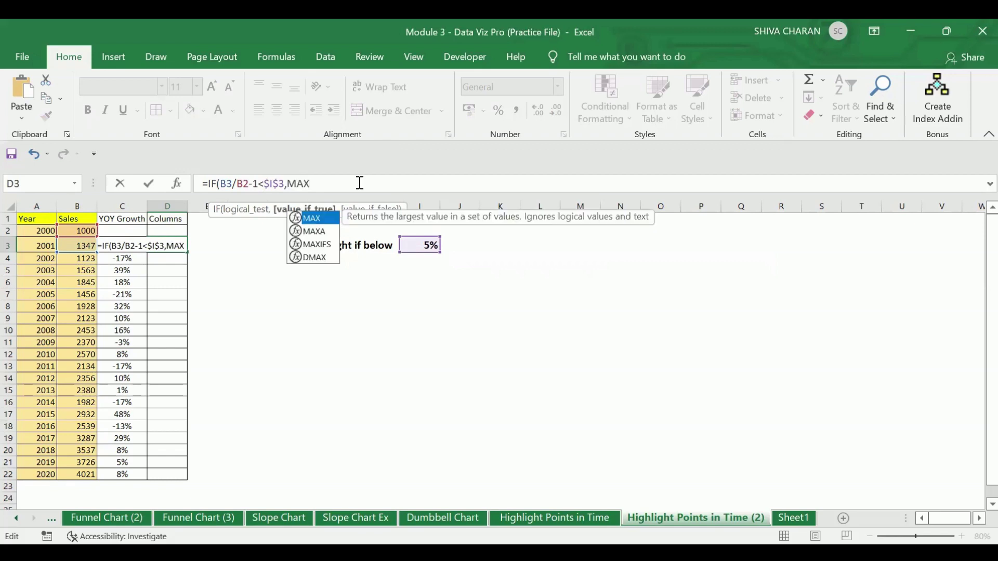
text(()
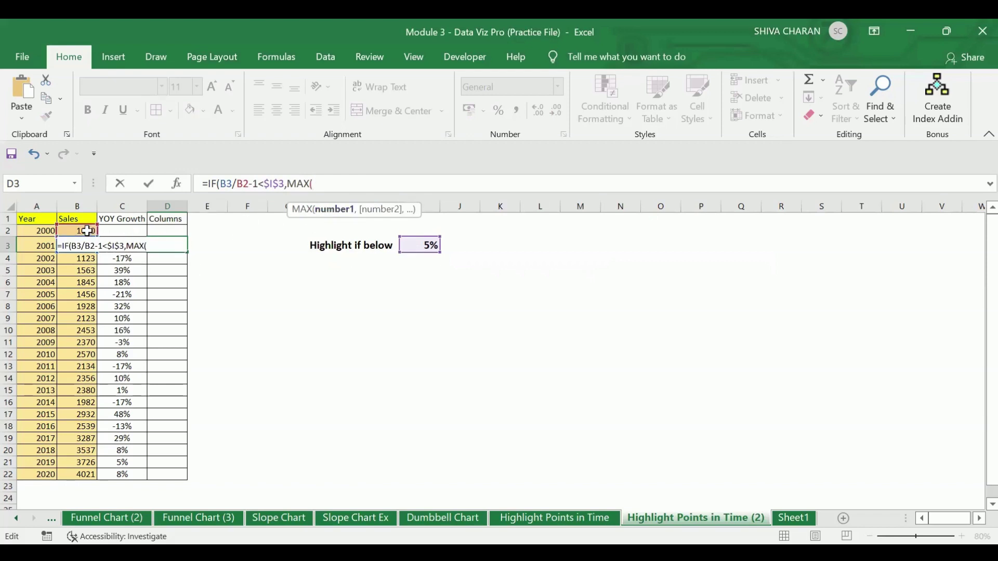
drag(83, 231, 61, 471)
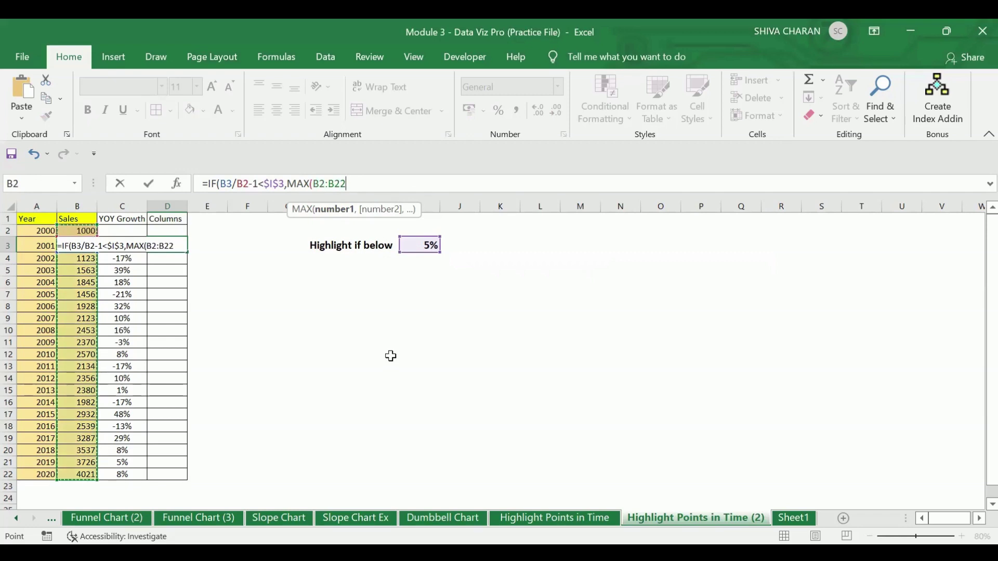
key(Return)
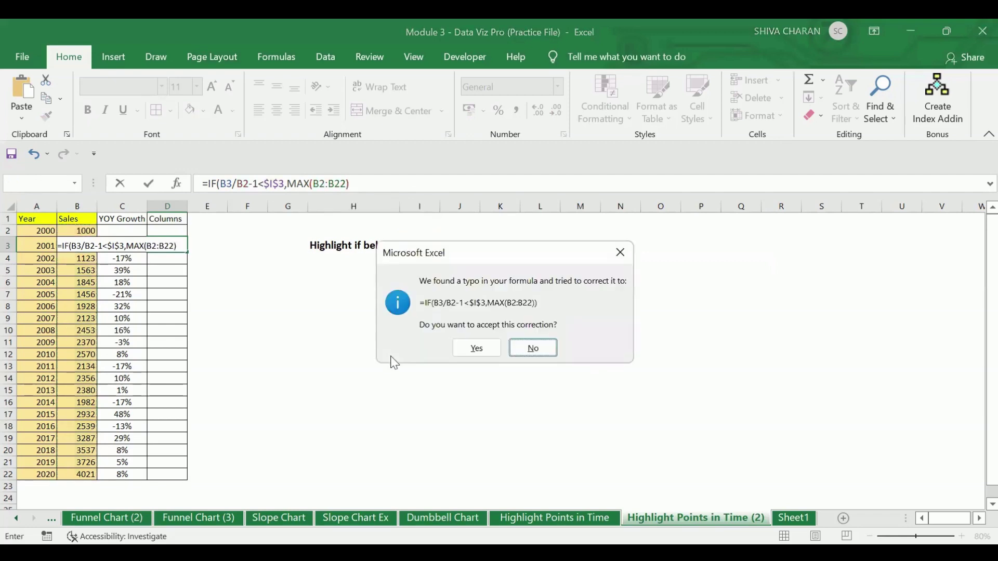
click(533, 348)
click(504, 333)
key(Right)
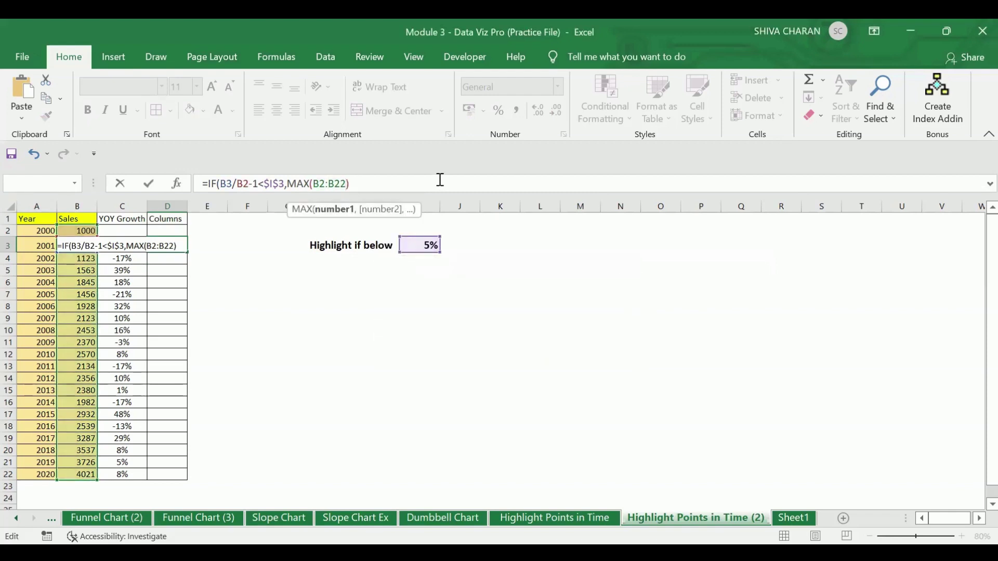
- Make the MAX range in the D3 formula absolute as $B$2:$B$22
key(Left)
text($)
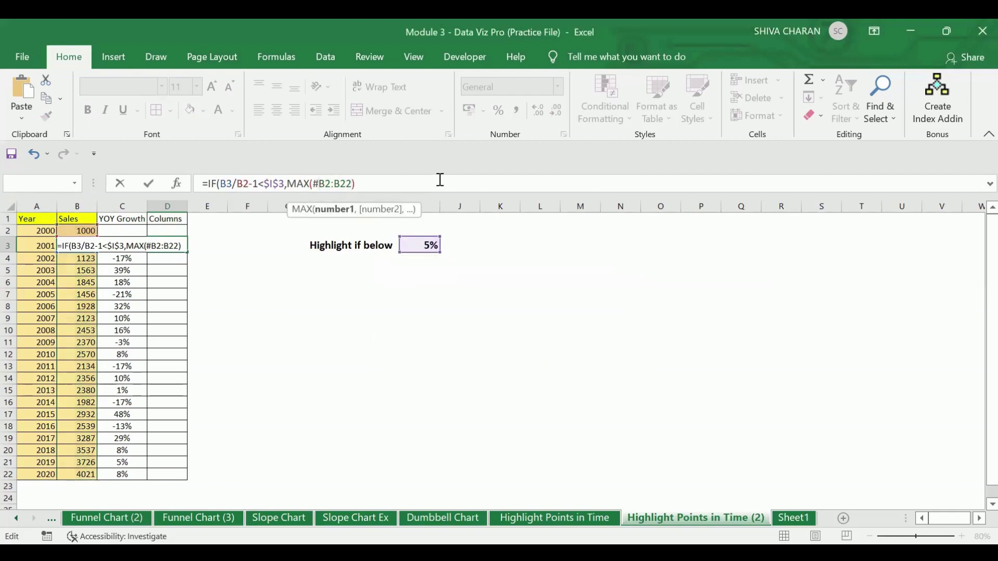
key(Right)
text($I)
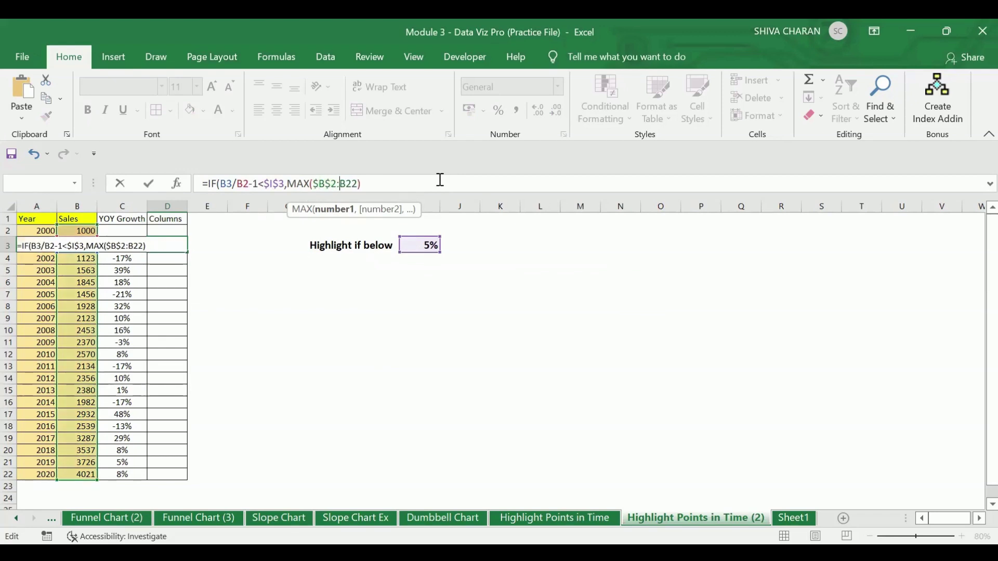
text($)
key(Right)
text($)
key(Right)
text(,.)
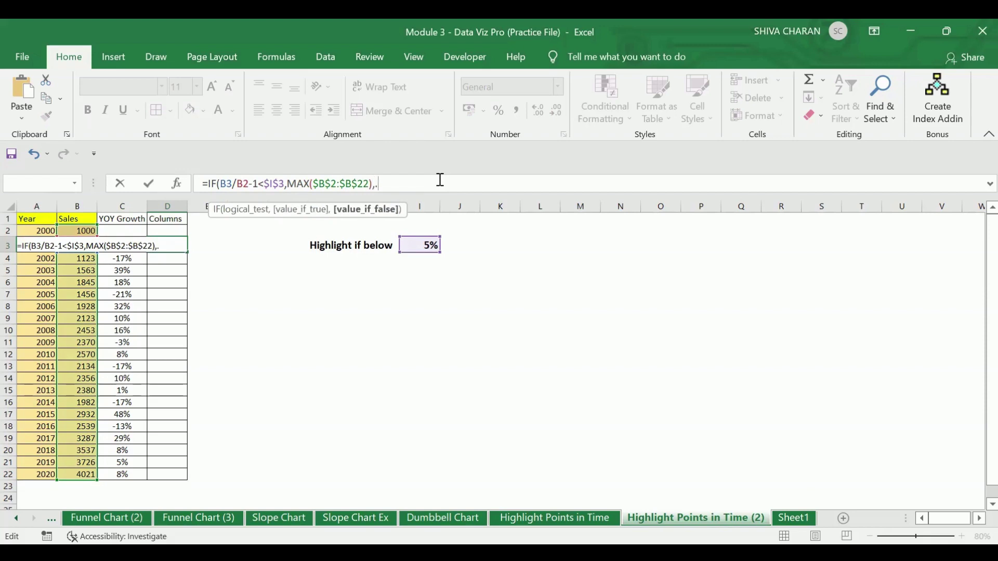
- Finish the D3 formula as =IF(B3/B2-1<$I$3,MAX($B$2:$B$22)+100,"") and commit it
key(BackSpace)
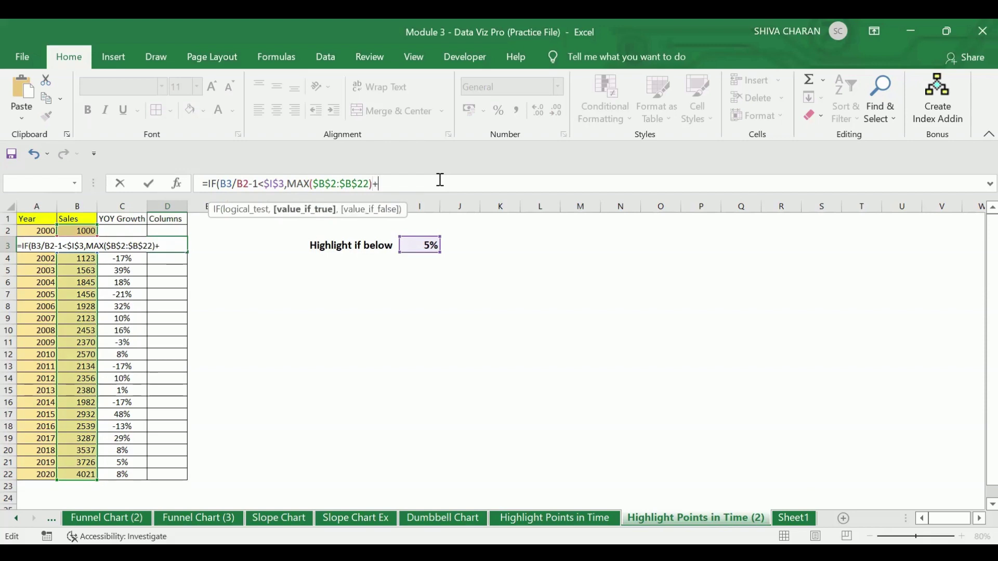
text(+100)
text(,)
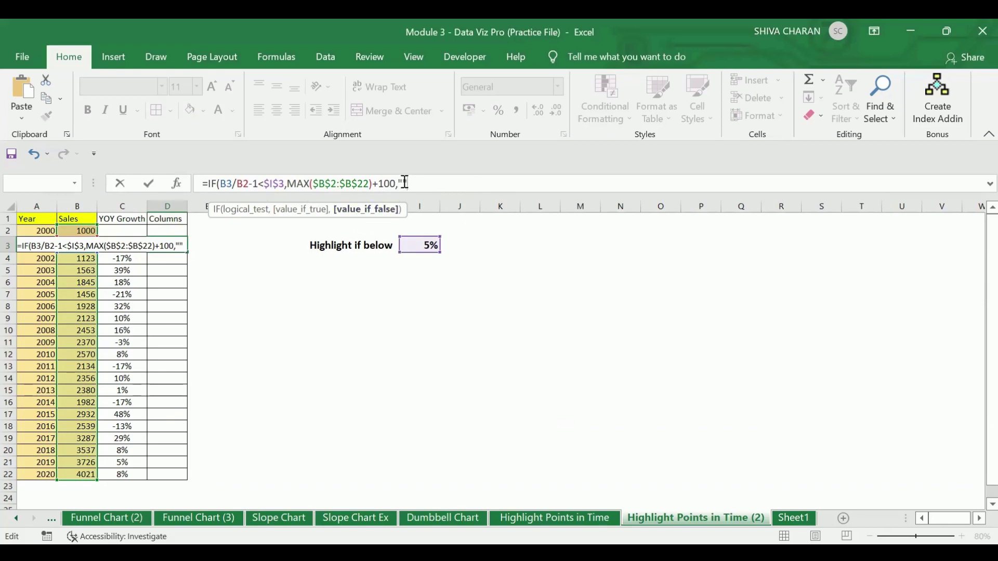
drag(409, 182, 397, 182)
click(420, 183)
key(Right)
key(Return)
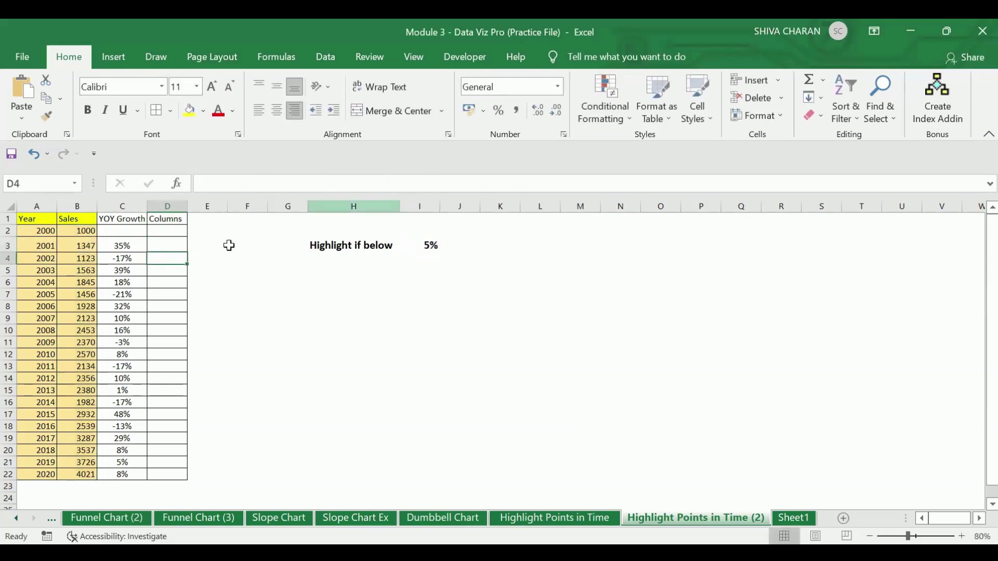
- Fill the Columns formula from D3 down through D22
click(160, 240)
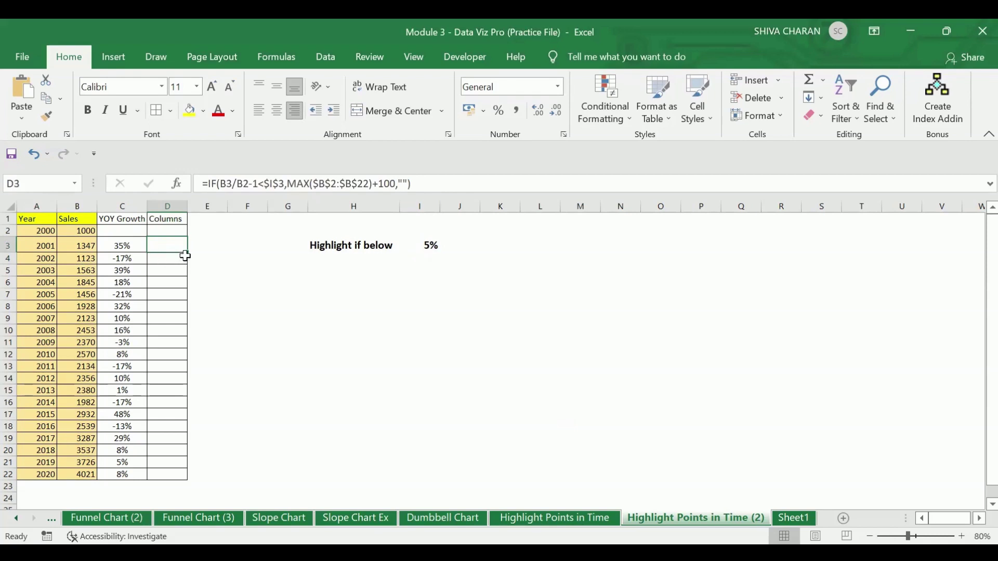
drag(188, 250, 183, 478)
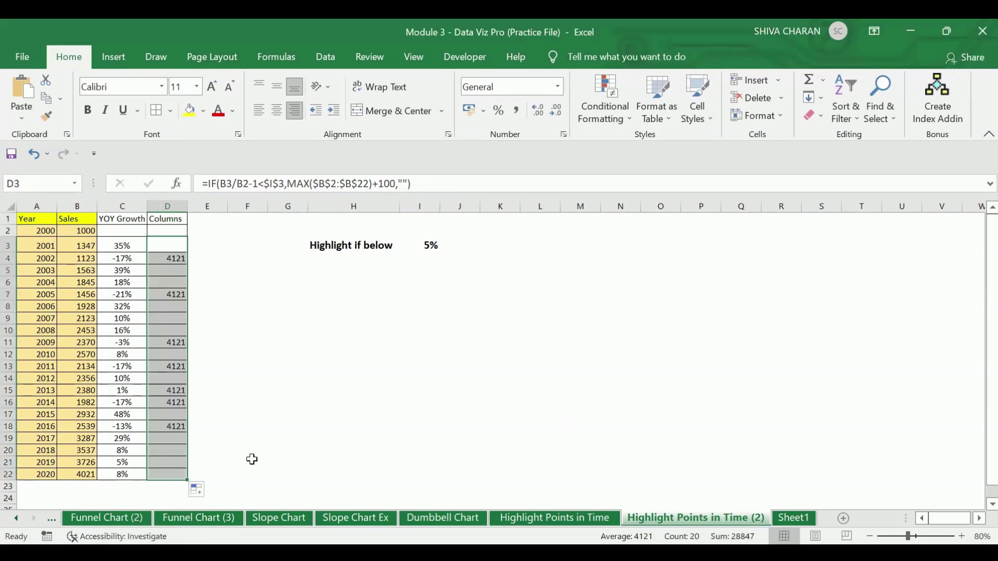
click(282, 424)
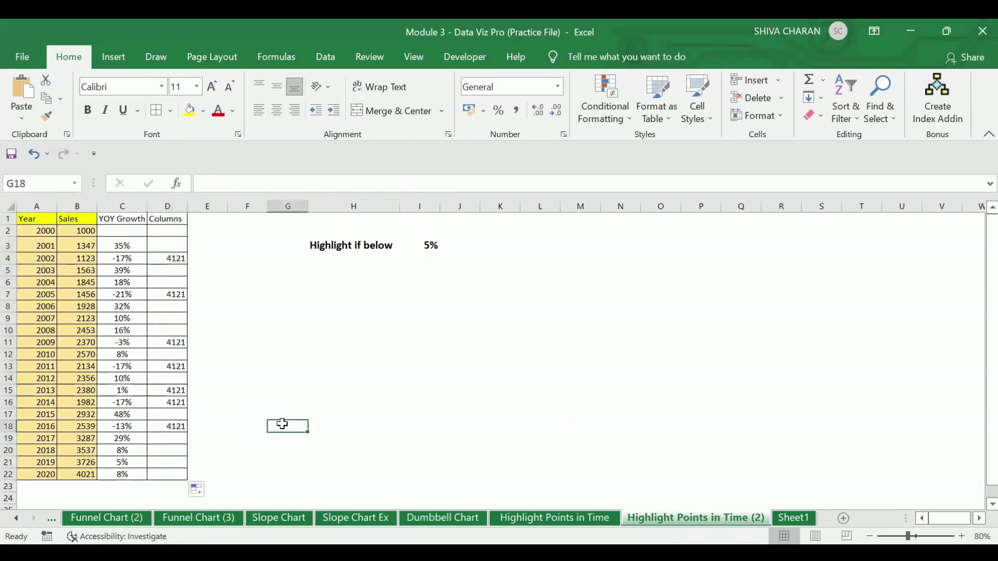
- Examine the flagged years in the Columns column against the growth threshold in I3
click(152, 255)
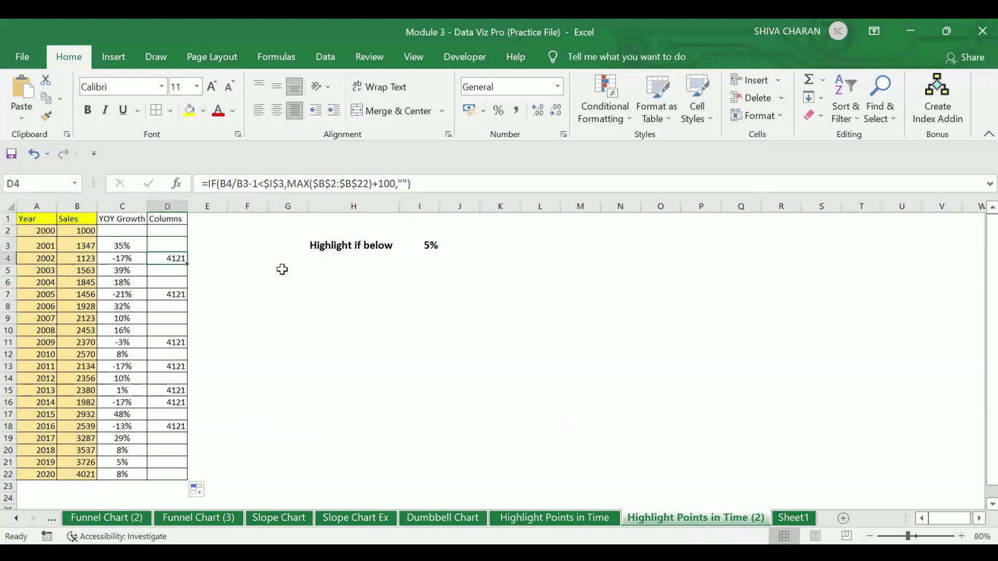
click(395, 245)
click(419, 245)
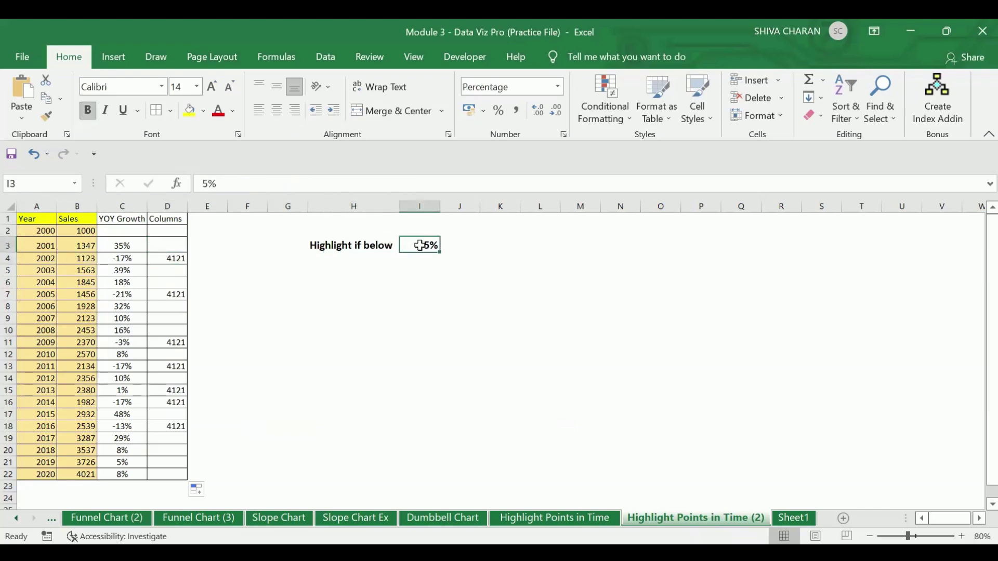
click(164, 258)
click(422, 248)
click(163, 260)
click(173, 294)
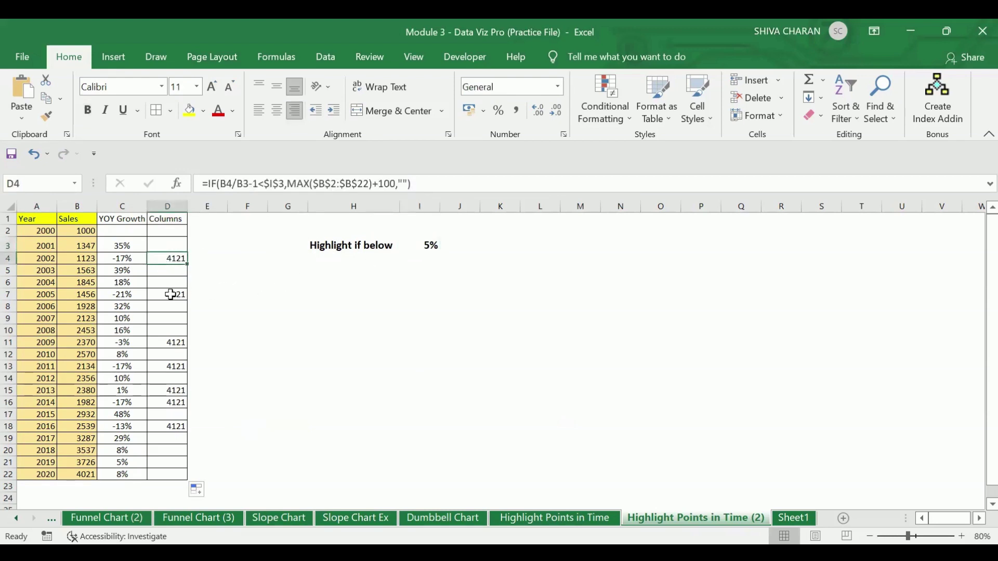
click(174, 342)
click(174, 365)
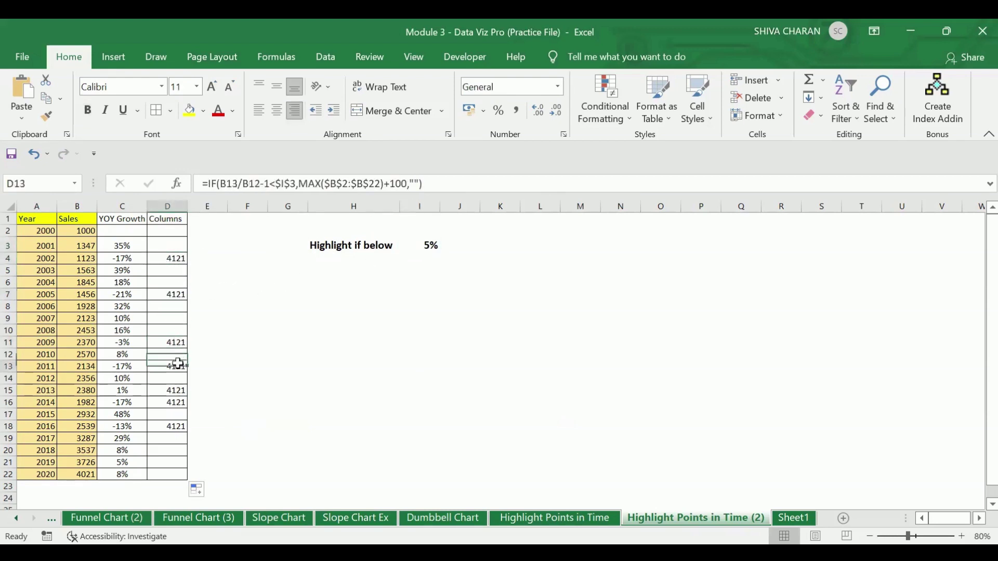
click(177, 391)
click(240, 439)
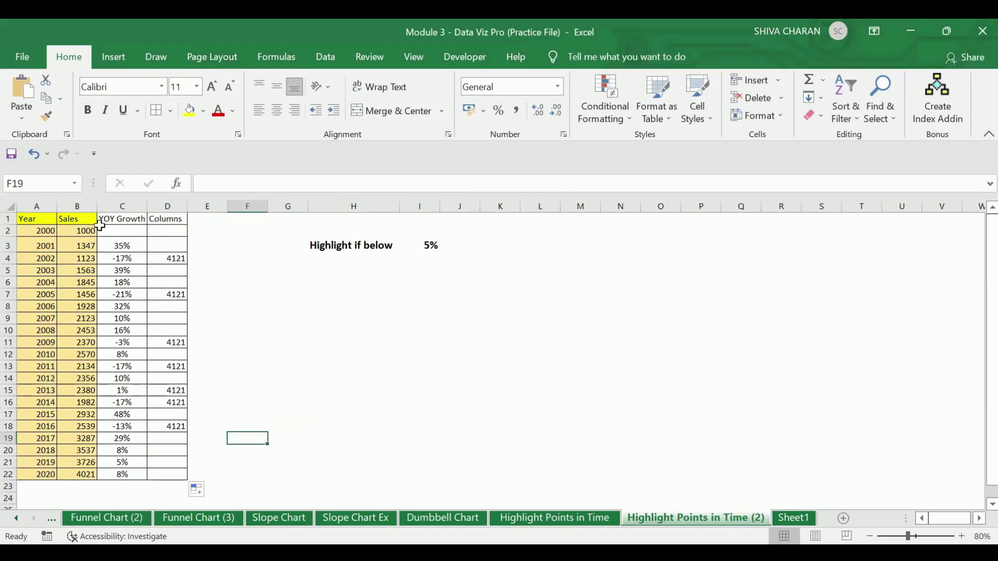
- Review the data table and the finished example chart on the Highlight Points in Time sheet, returning to Highlight Points in Time (2)
drag(34, 229, 186, 474)
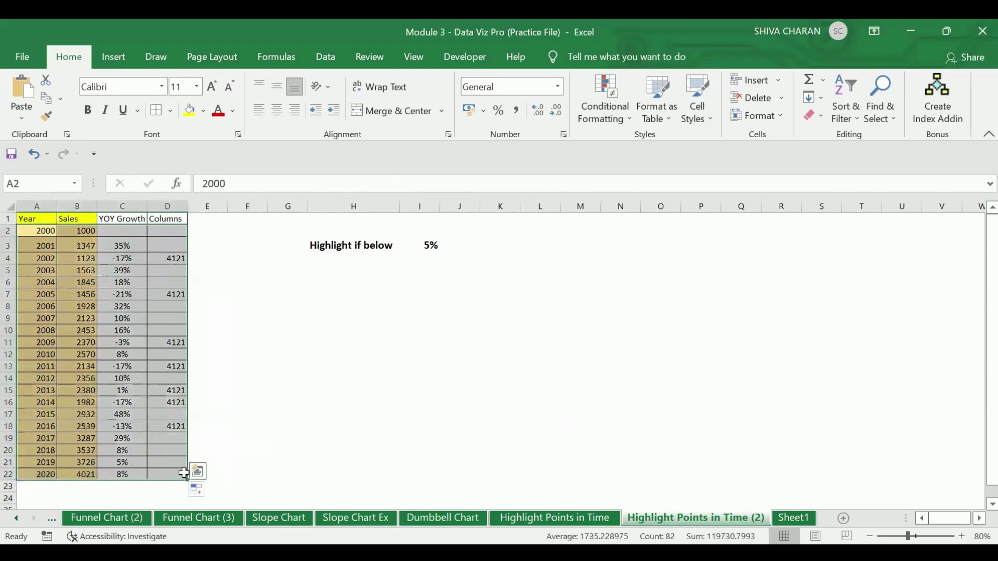
click(325, 352)
click(318, 285)
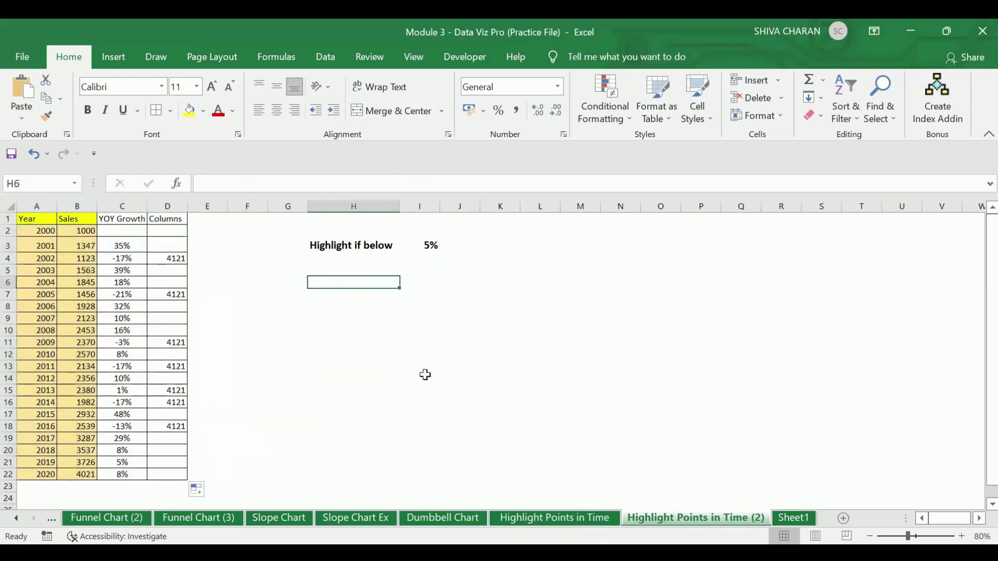
click(550, 519)
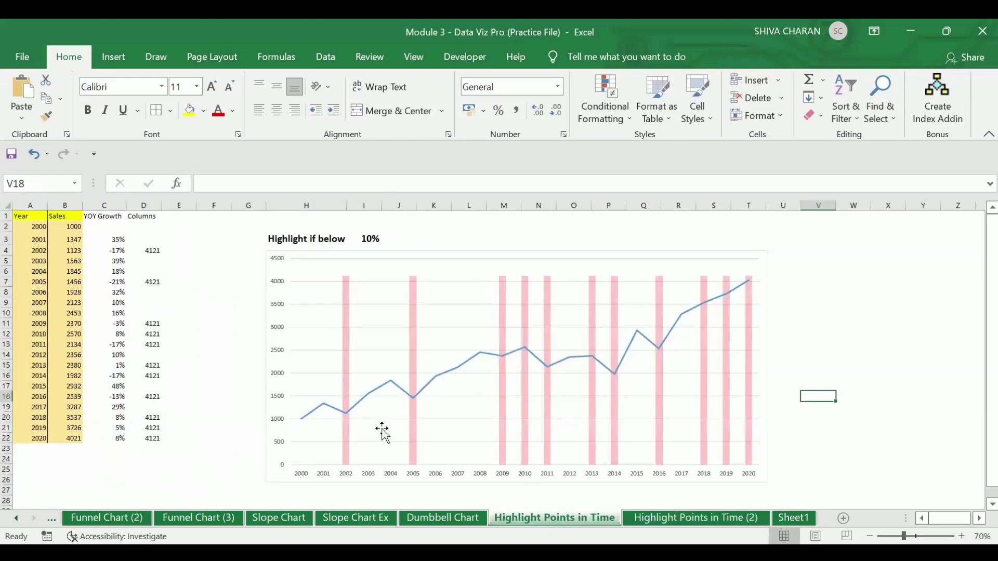
click(702, 521)
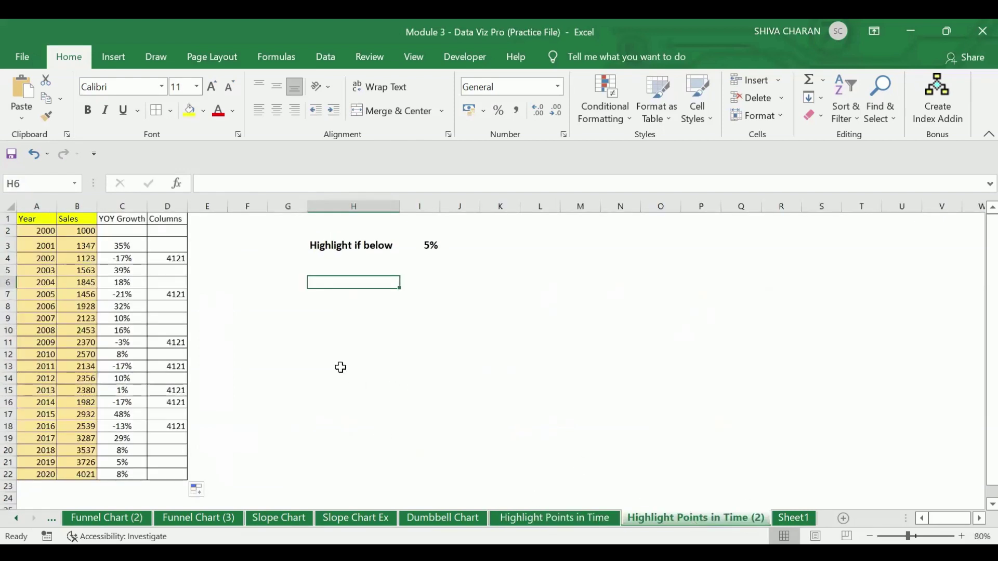
click(311, 270)
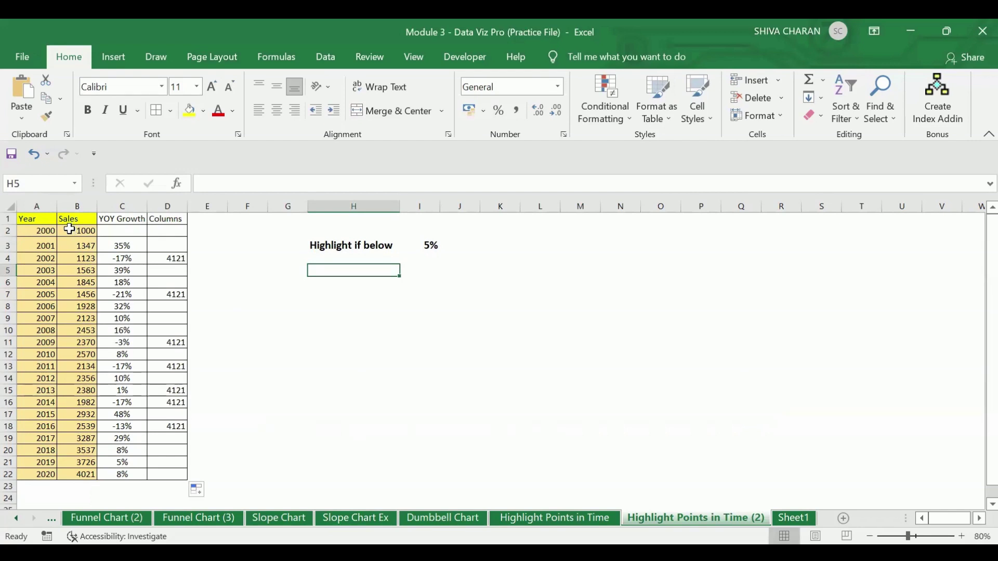
- Insert a 2-D line chart of the Sales values in B2:B22 and enlarge it beneath the Highlight if below threshold
drag(68, 231, 65, 471)
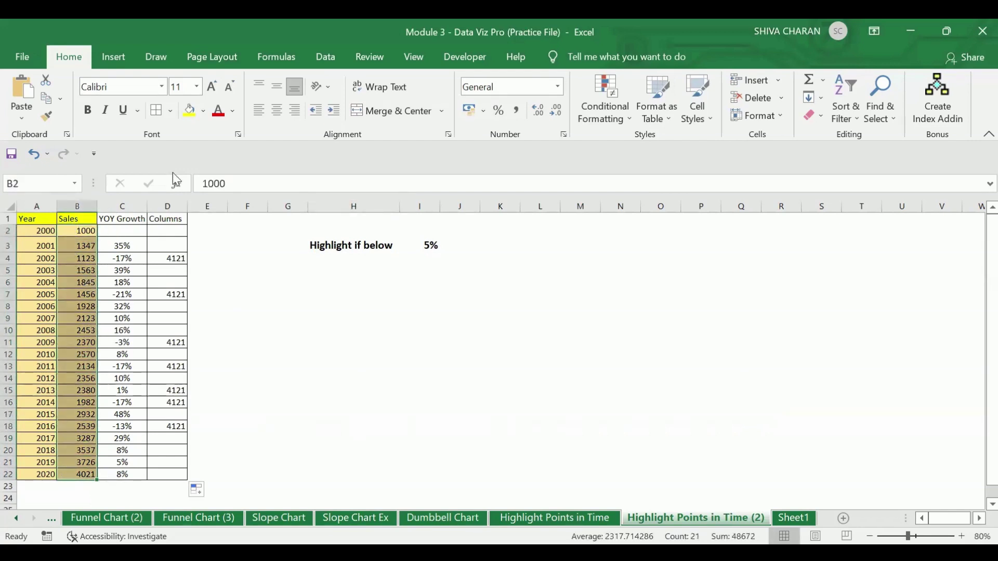
click(113, 58)
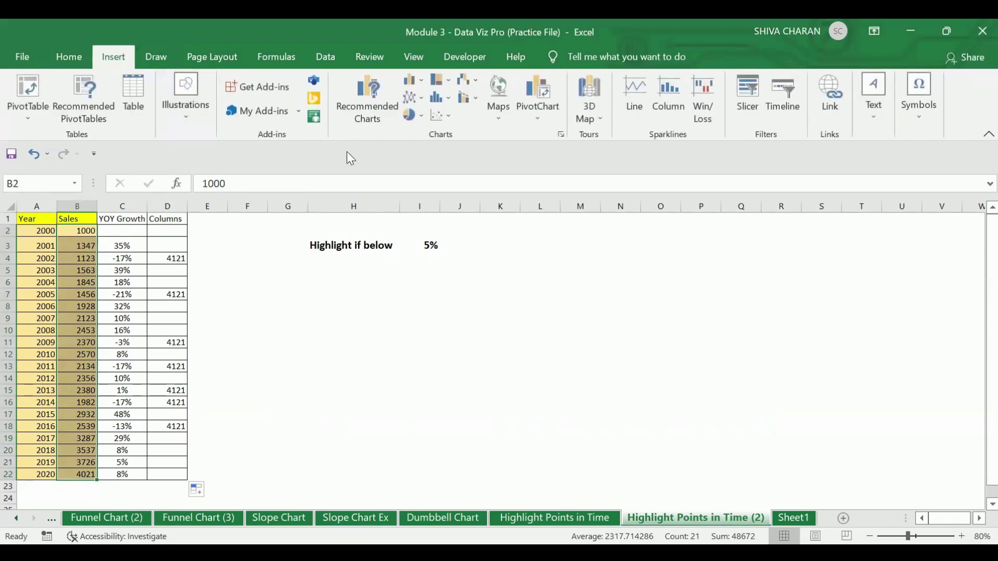
click(422, 101)
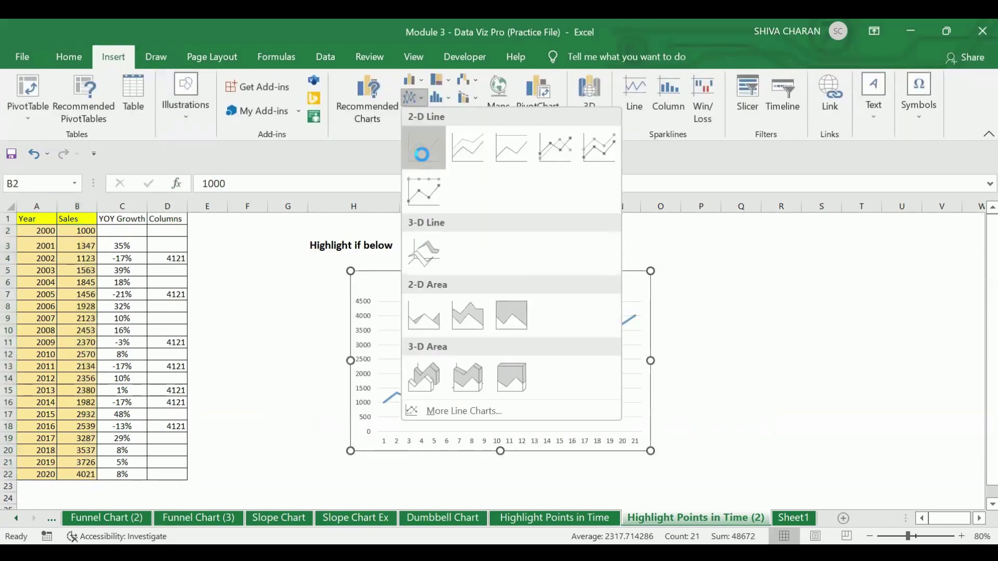
key(Return)
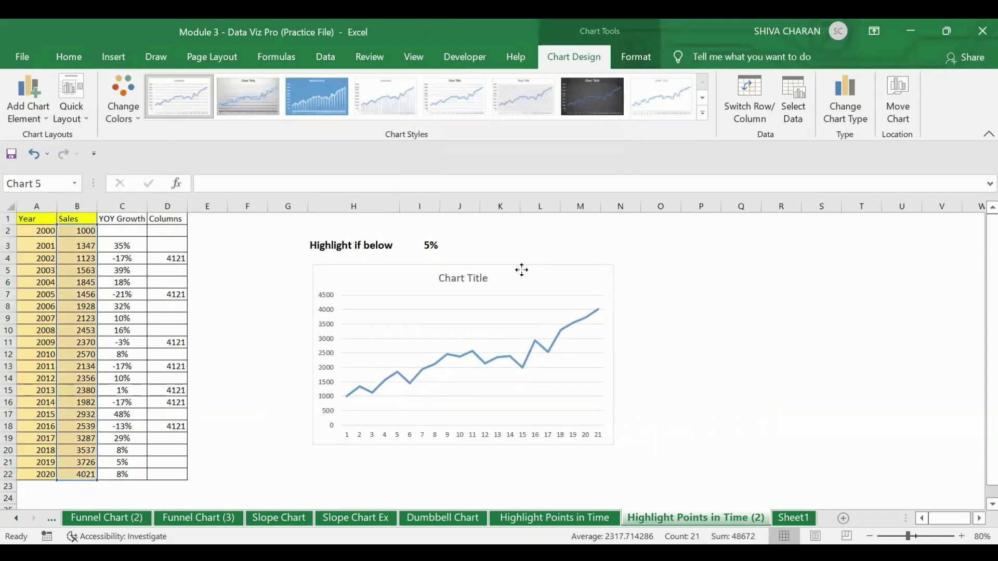
drag(609, 442, 758, 485)
click(861, 414)
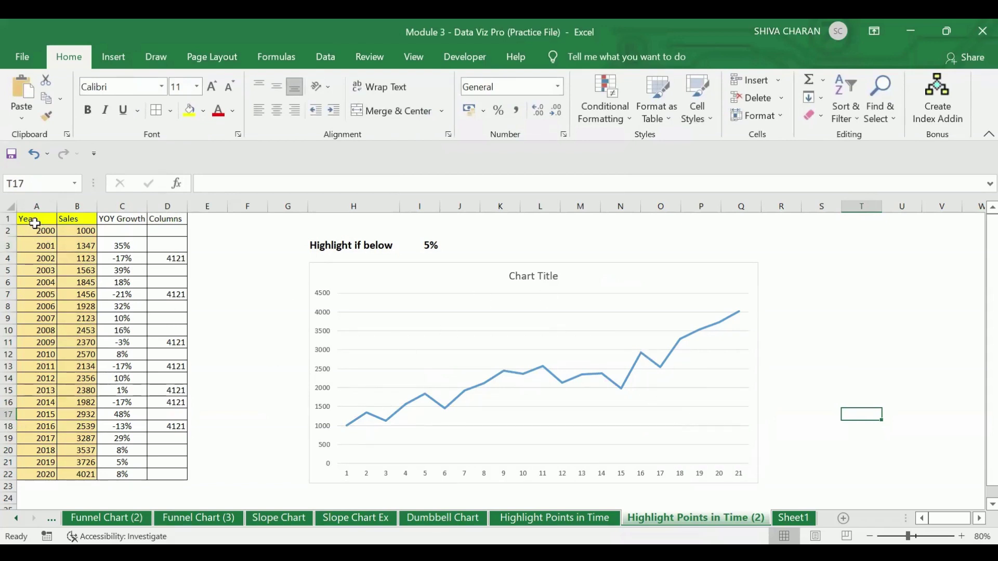
drag(37, 231, 56, 474)
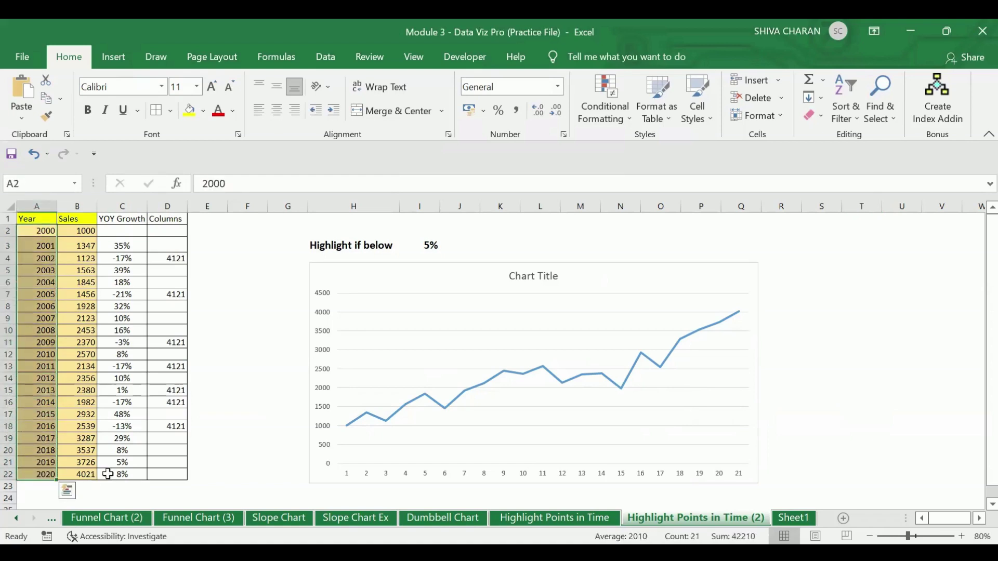
click(327, 470)
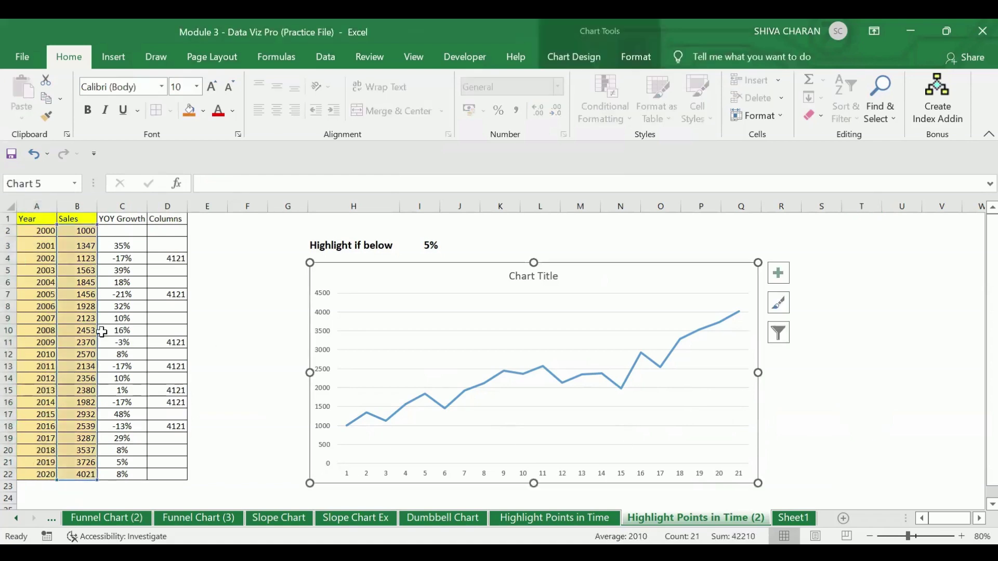
click(788, 449)
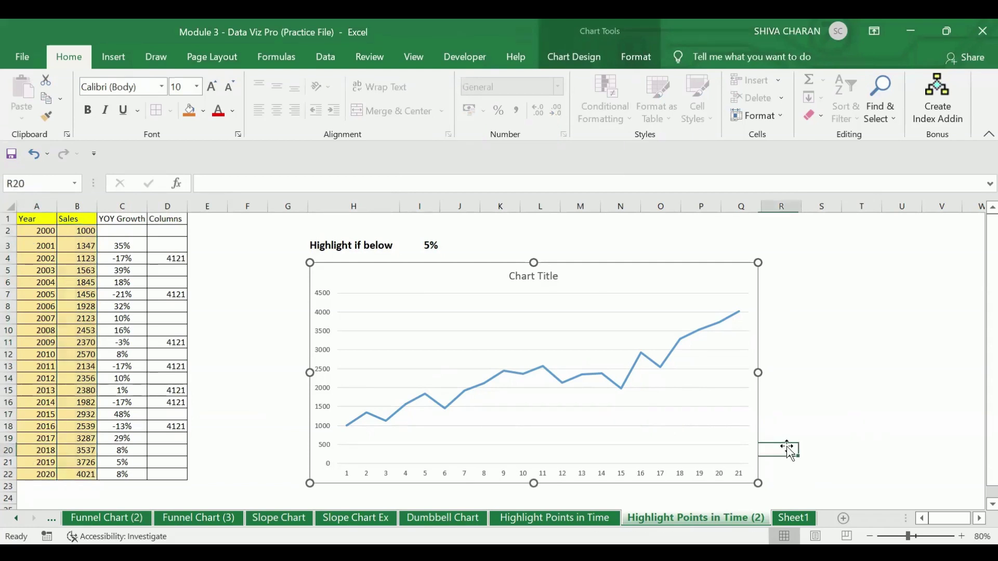
- Set the chart's horizontal axis labels to the years in A2:A22
click(679, 475)
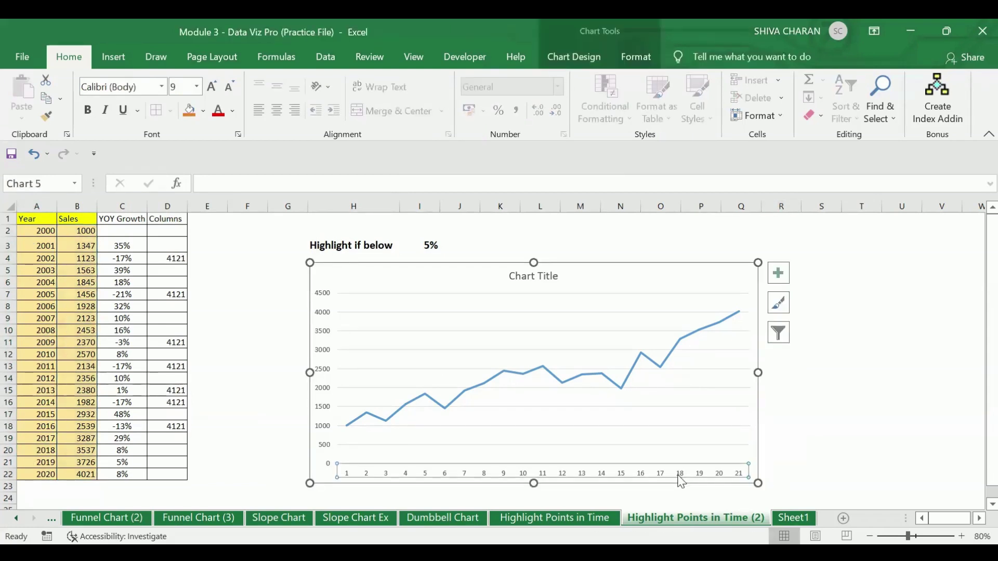
right_click(681, 481)
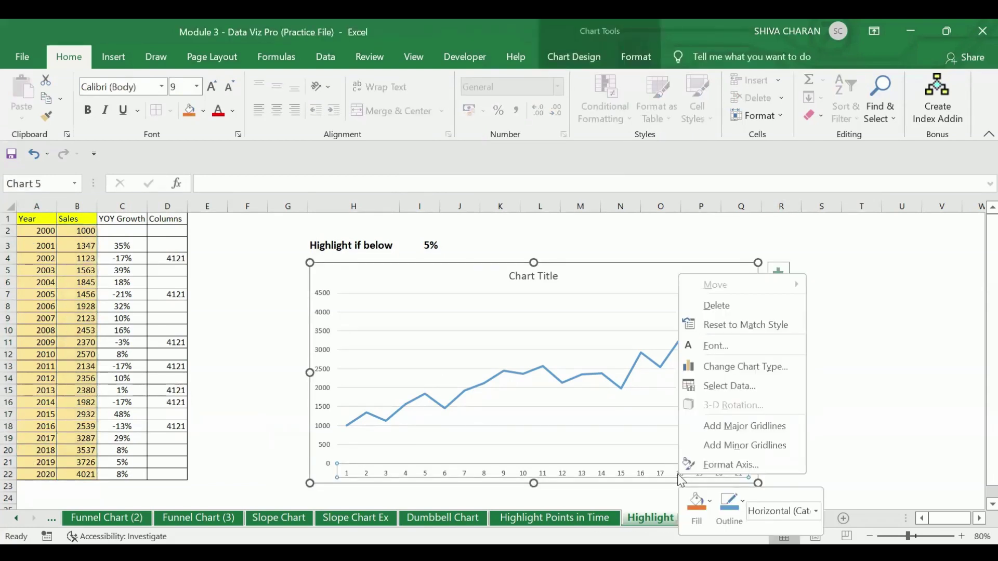
click(755, 385)
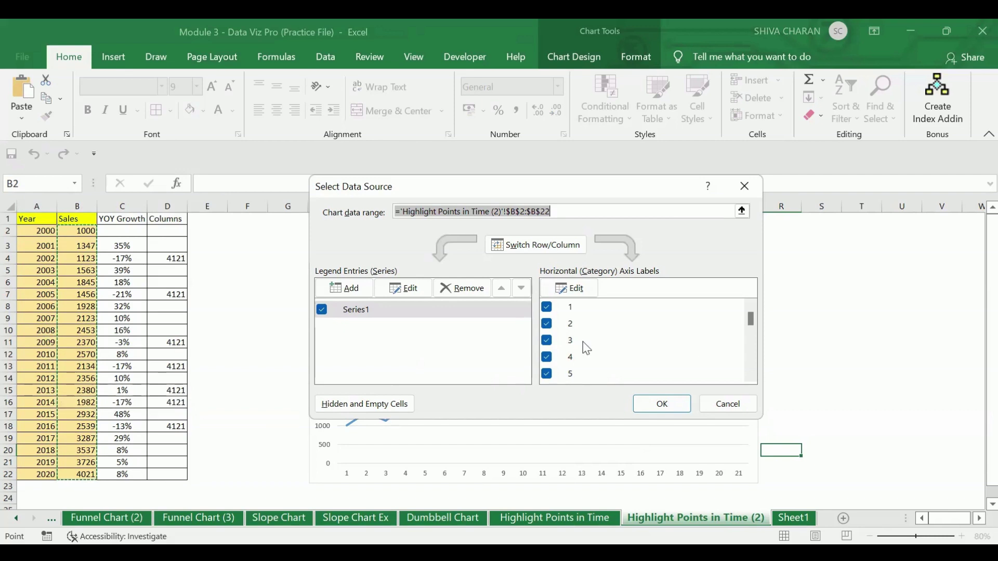
click(576, 295)
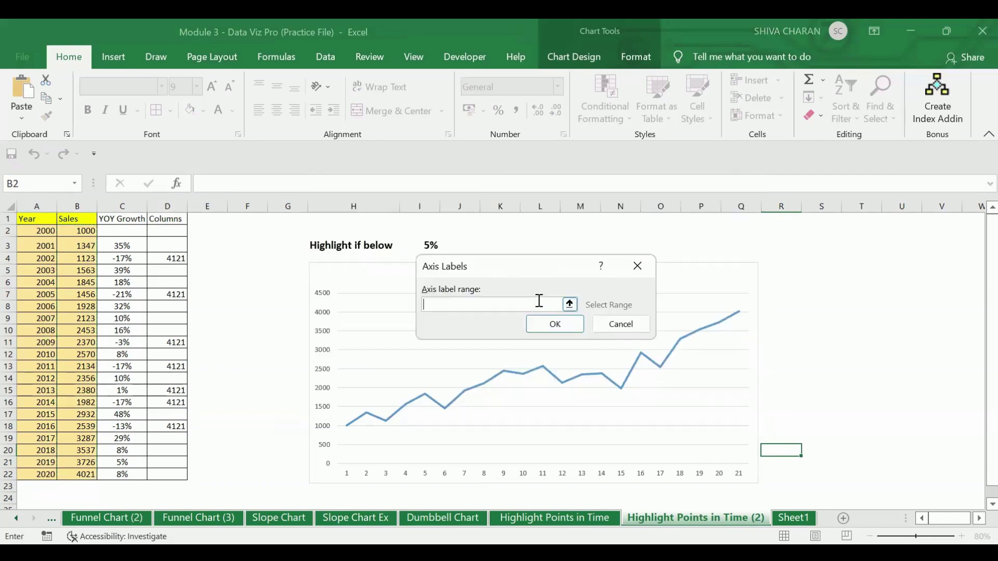
click(35, 230)
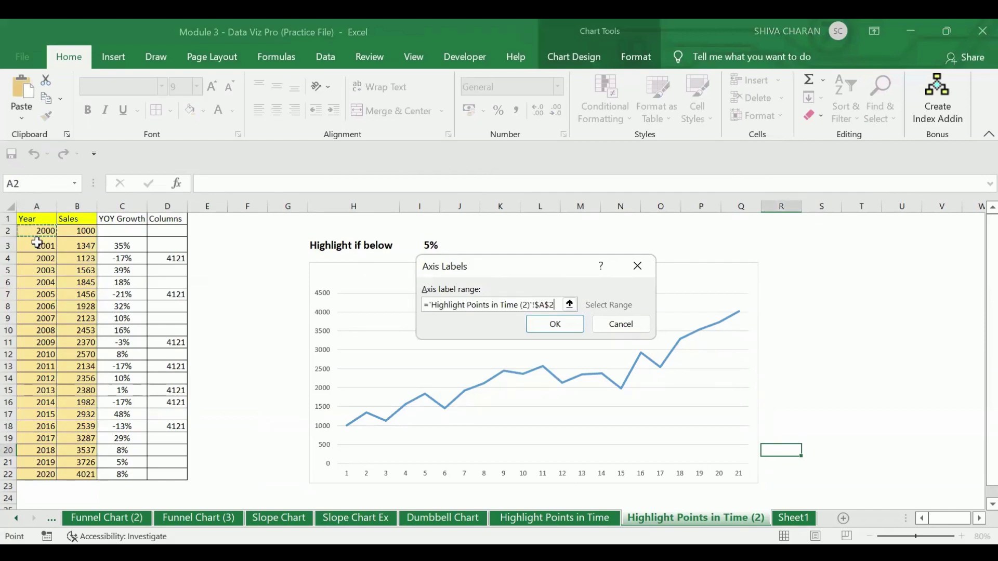
shift+click(37, 474)
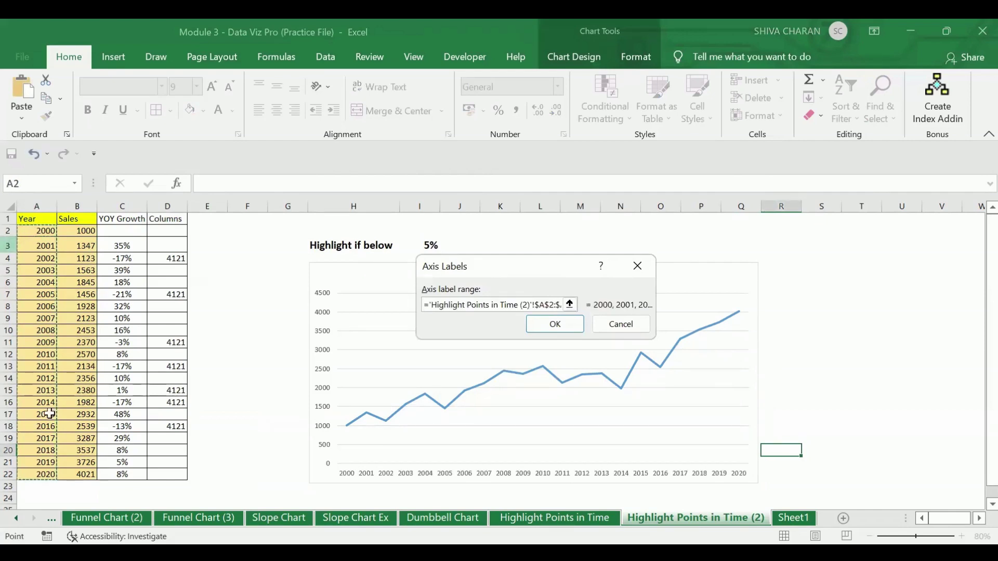
click(554, 324)
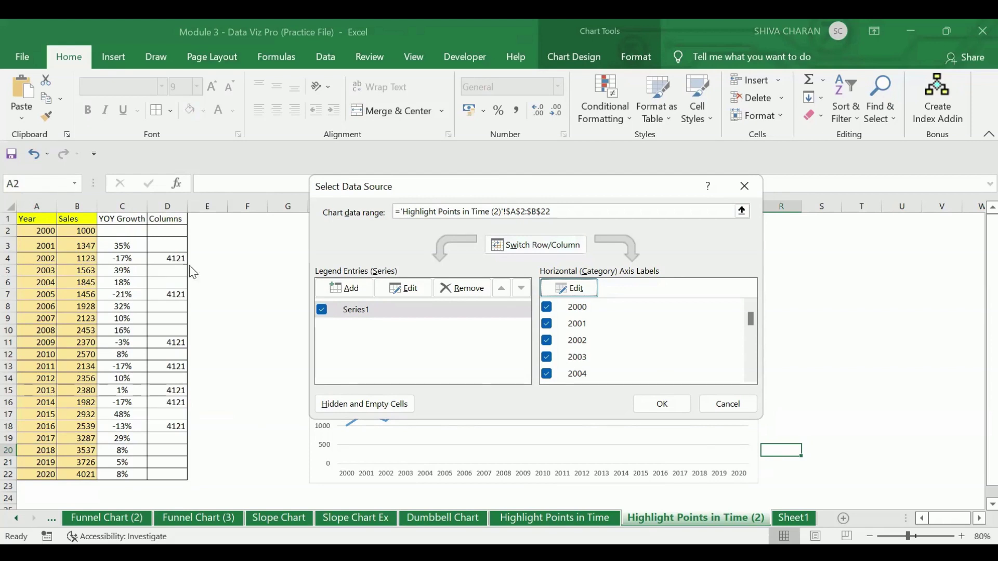
- Add a chart series named from D1 with values from D2:D22, and shift the chart slightly up toward the threshold row
drag(544, 186, 780, 196)
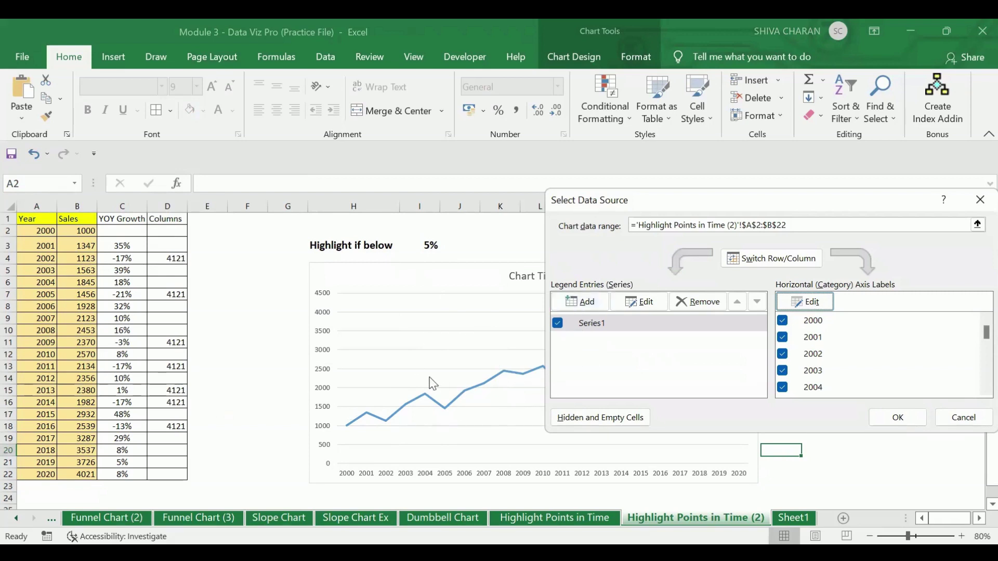
click(584, 302)
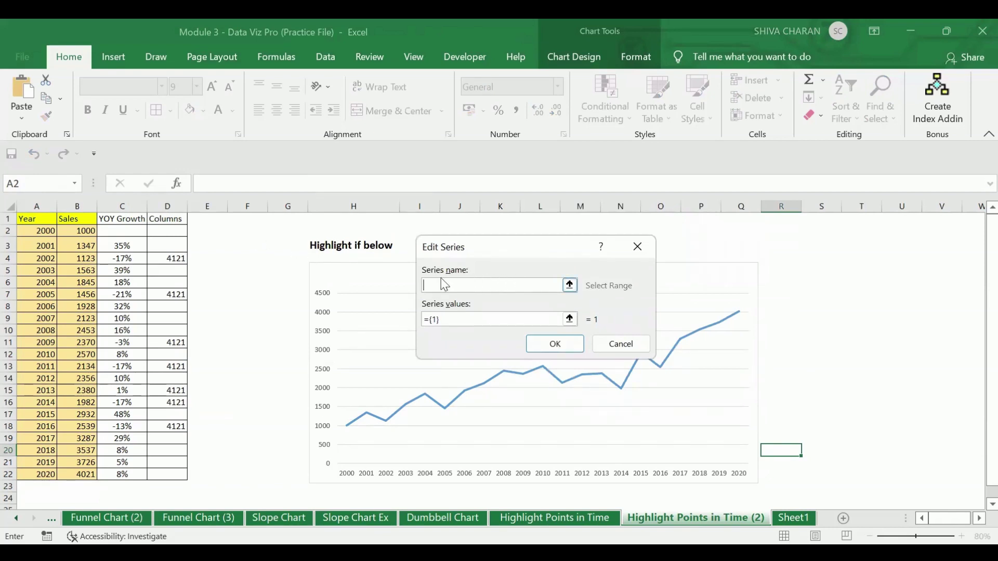
click(167, 219)
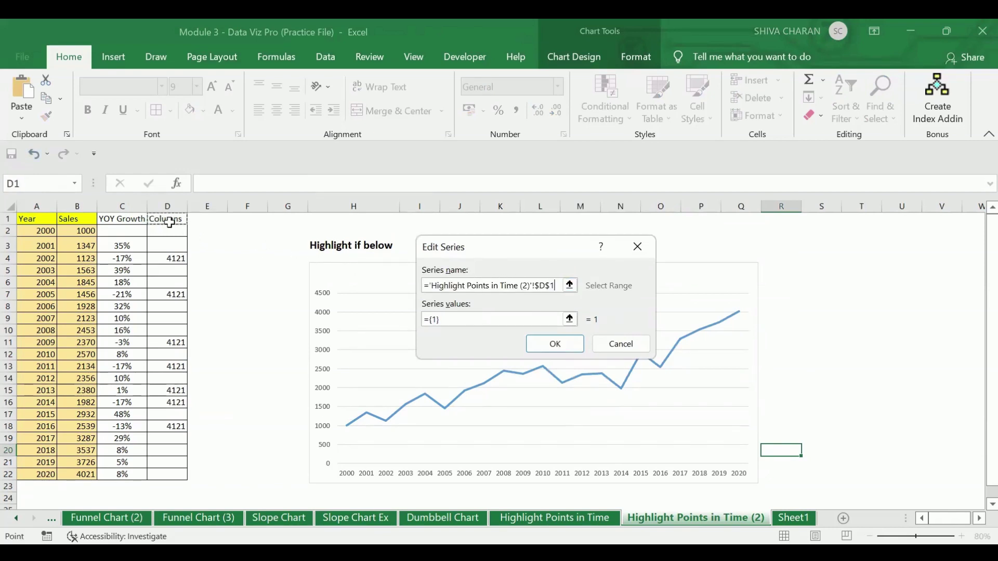
click(466, 318)
key(BackSpace)
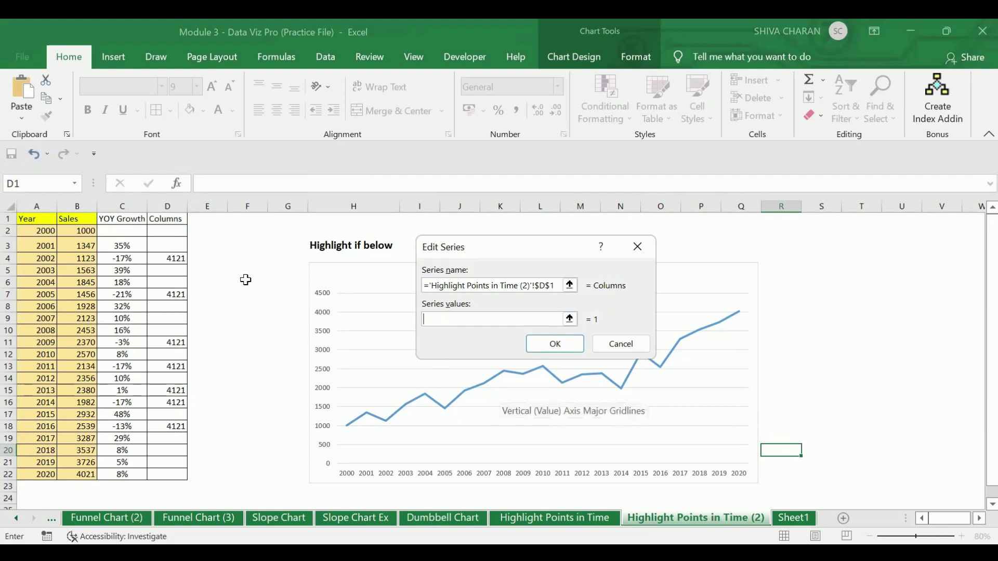
click(167, 231)
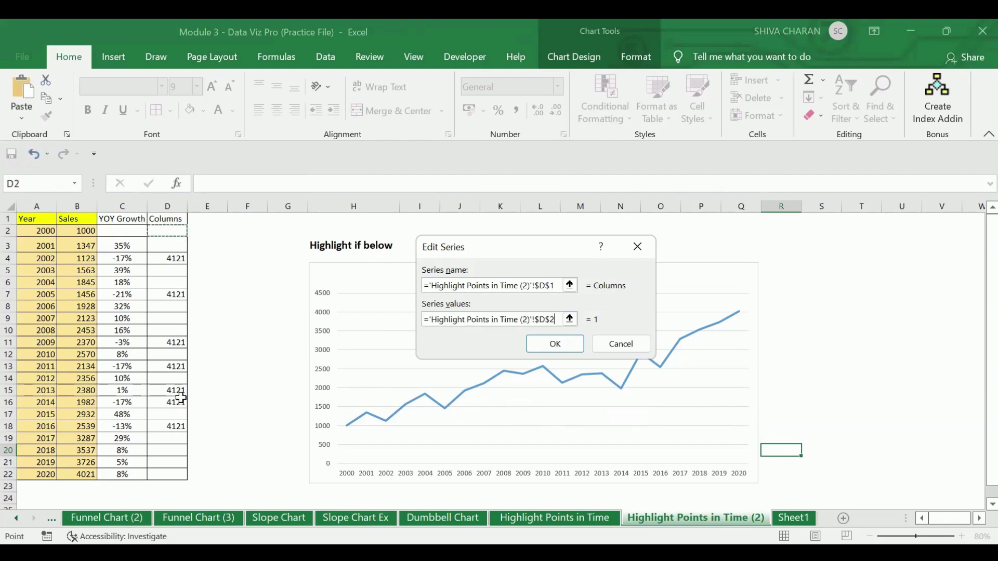
shift+click(178, 468)
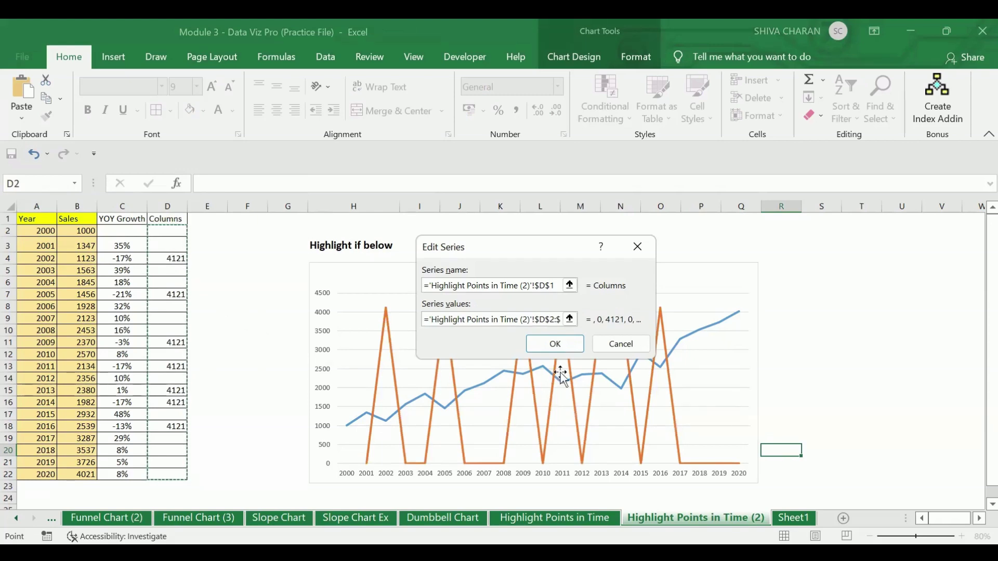
click(557, 347)
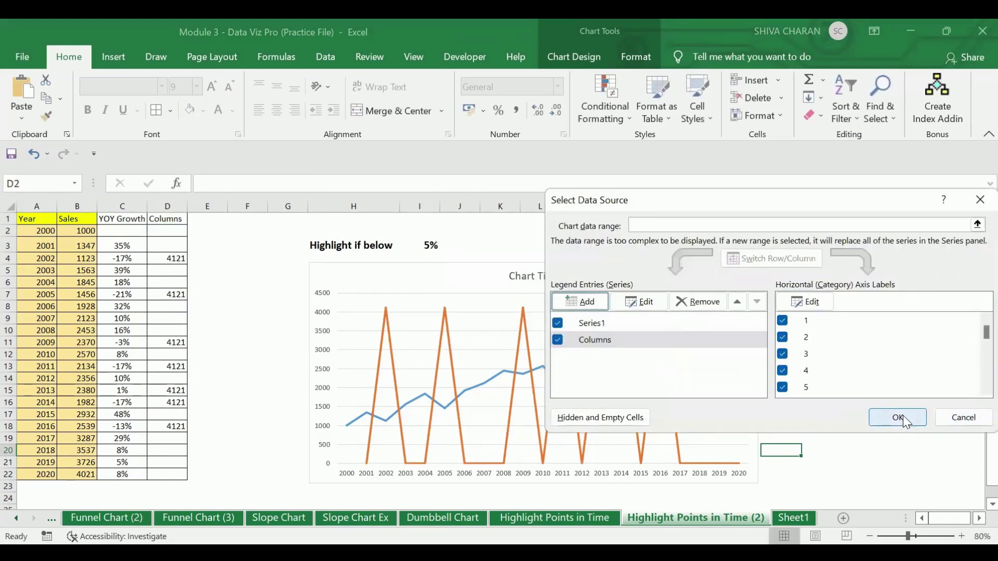
click(904, 418)
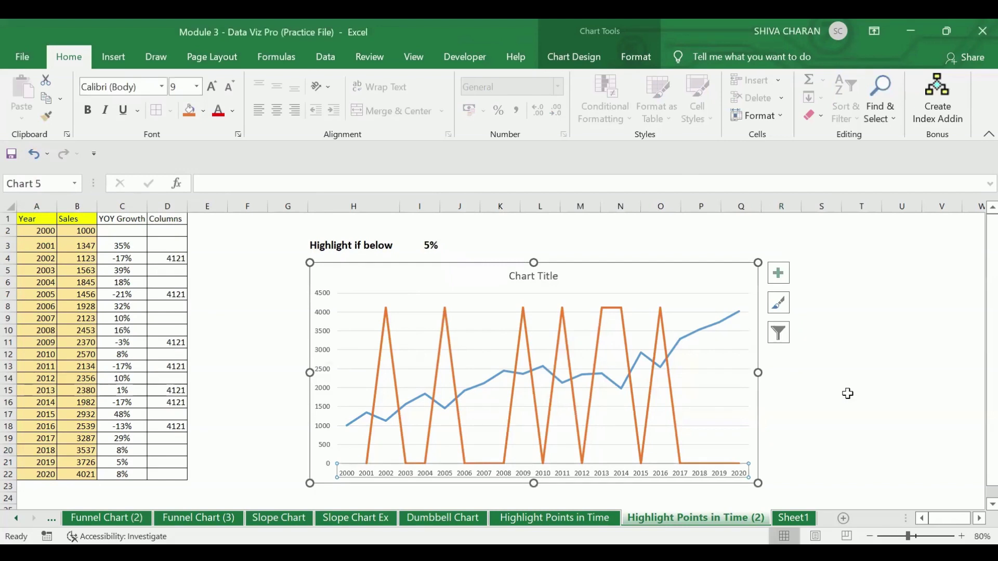
drag(712, 276, 713, 267)
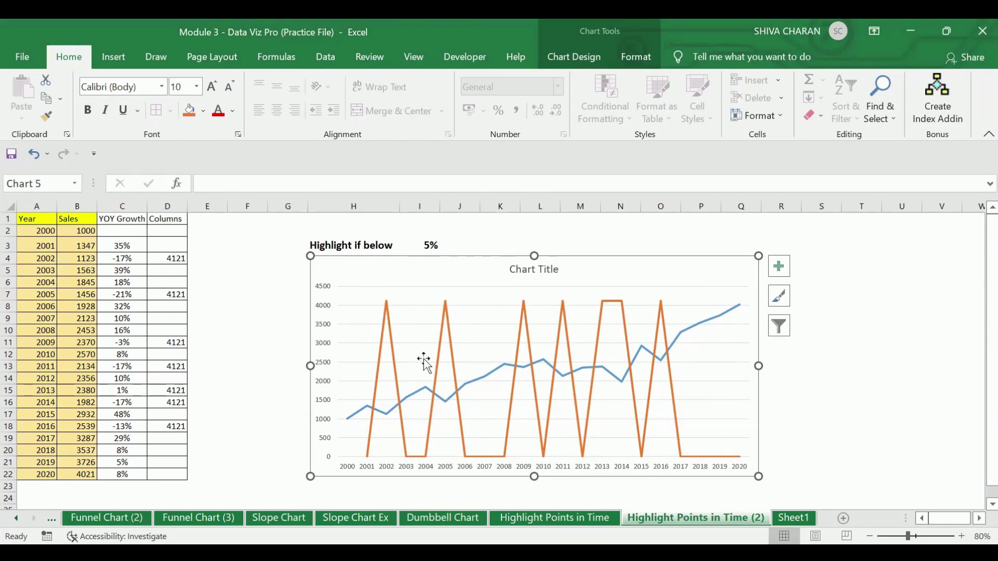
- Change the chart type to Combo and set Series1 to Line
right_click(669, 273)
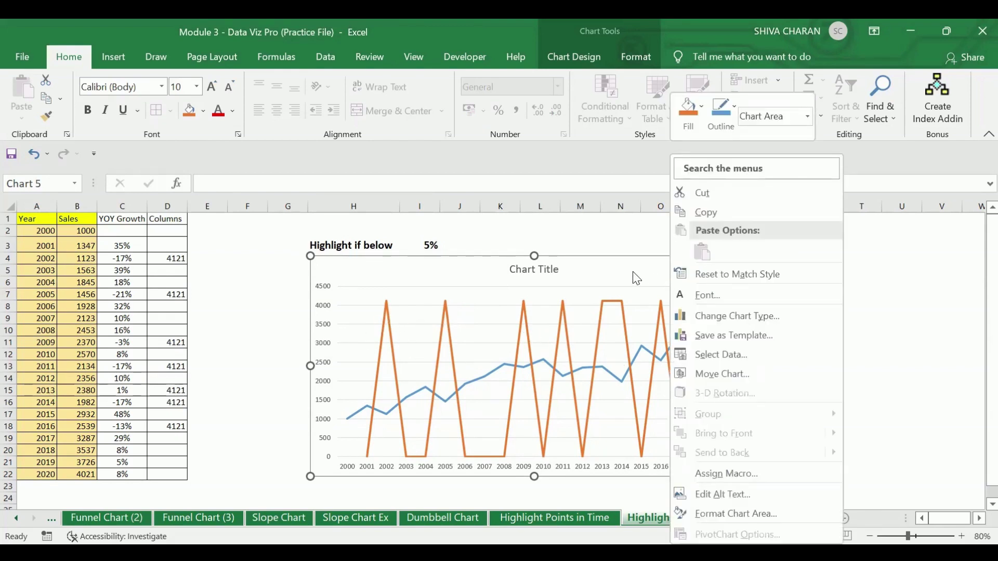
click(632, 273)
right_click(632, 273)
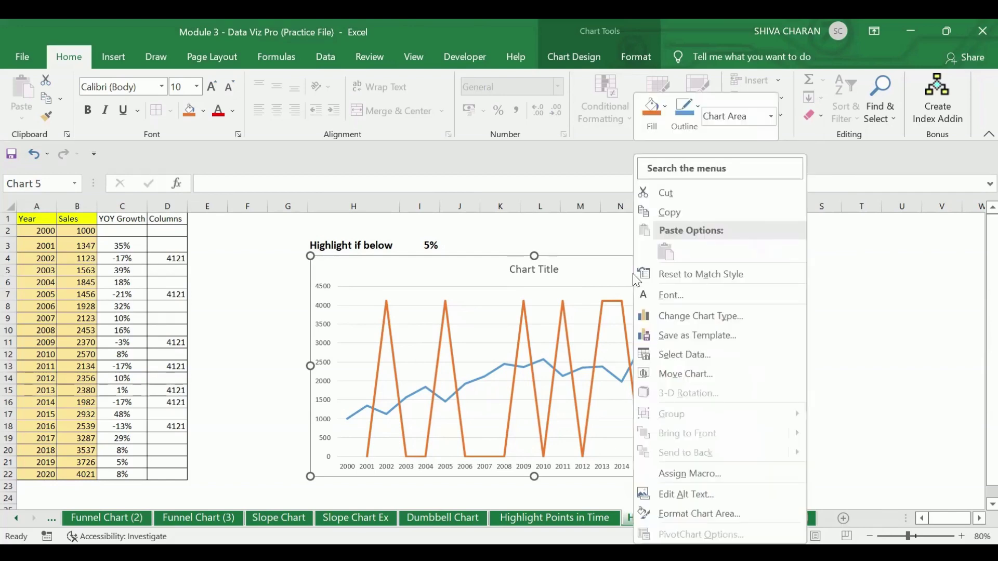
click(686, 320)
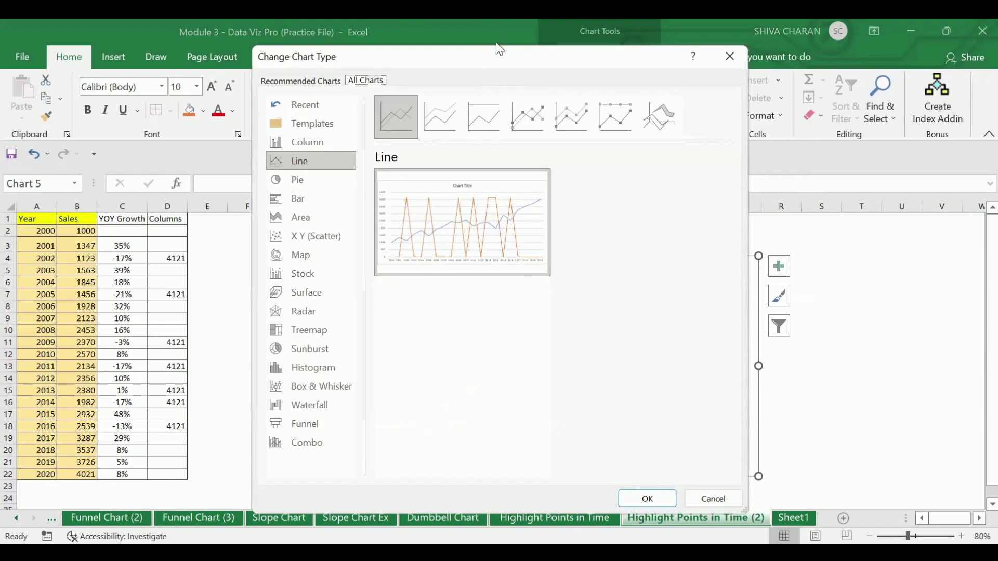
click(331, 442)
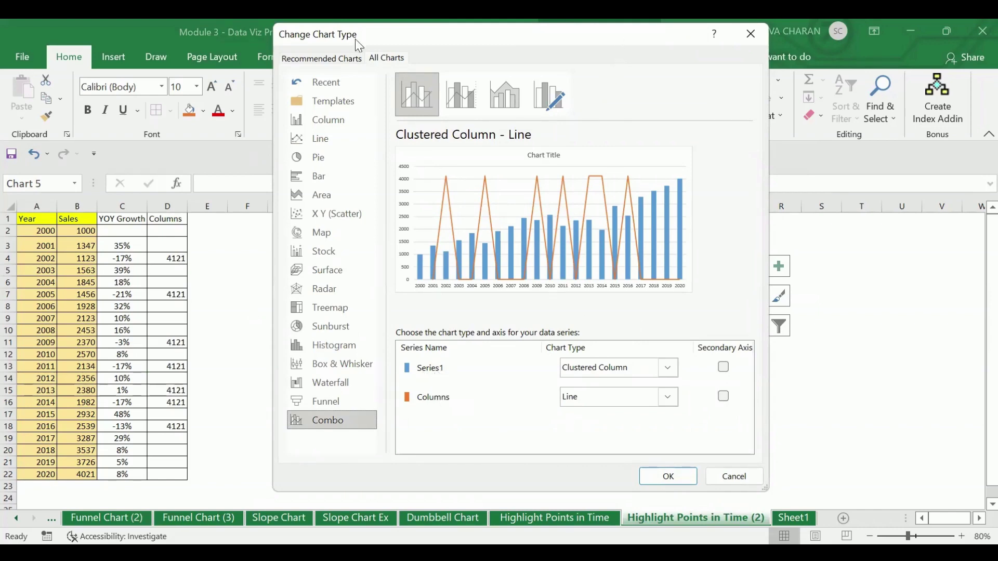
drag(350, 41, 78, 40)
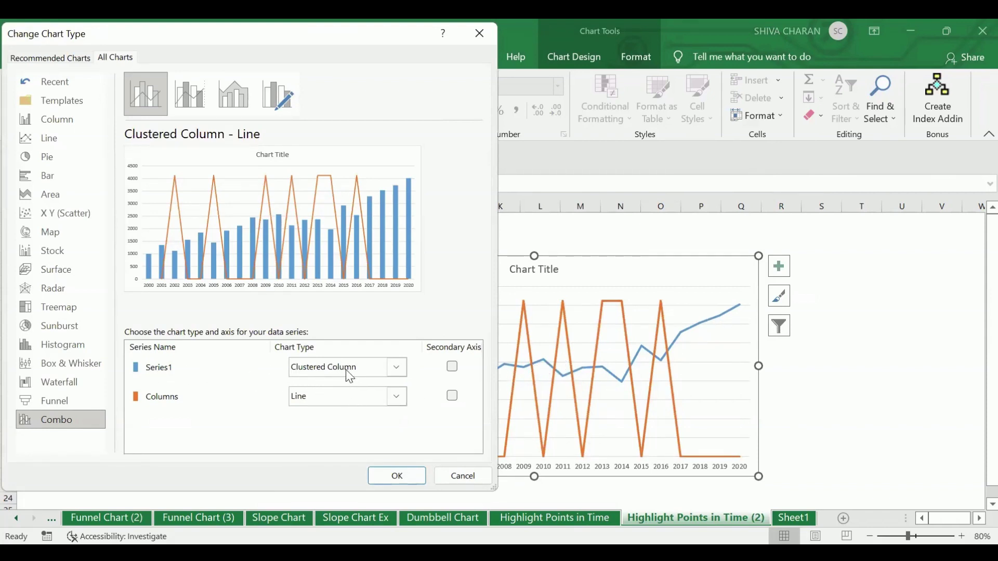
click(397, 373)
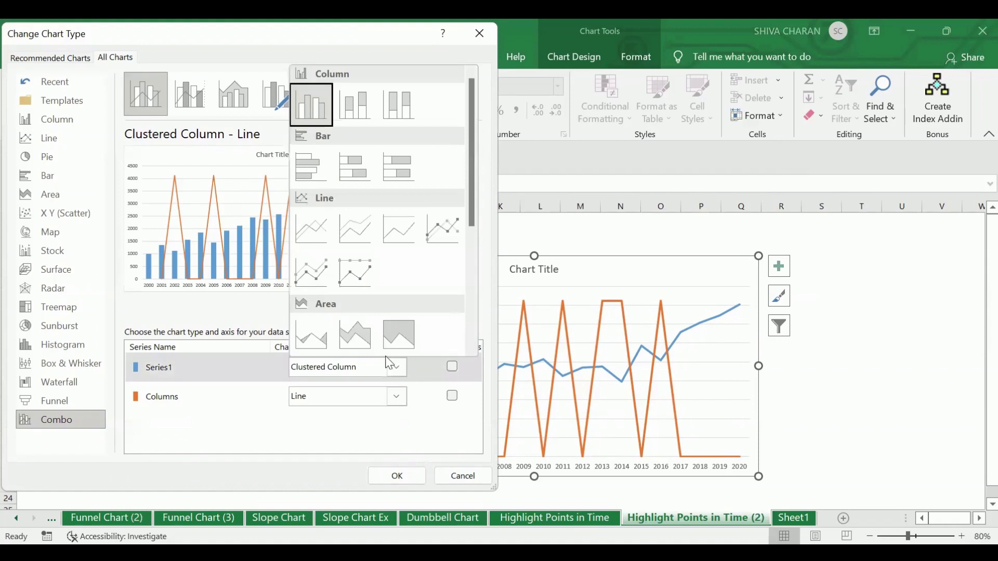
click(307, 236)
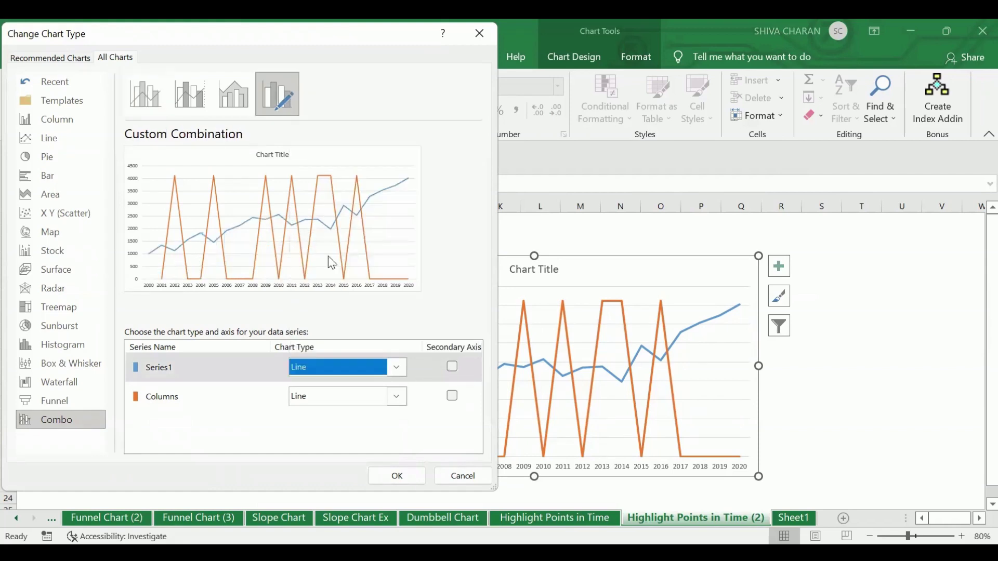
- Set the Columns series to Clustered Column and apply the custom combination to the chart
click(146, 407)
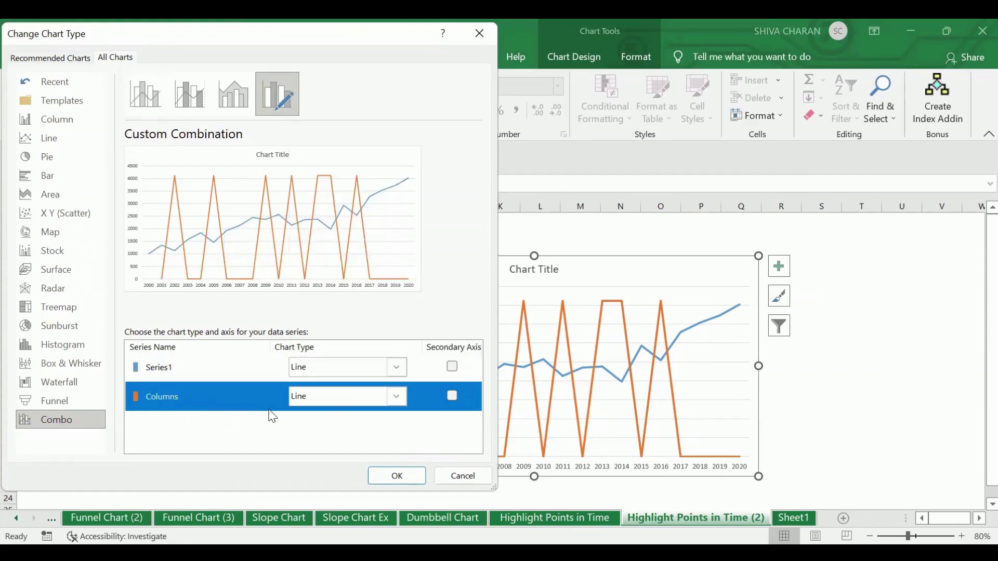
click(397, 396)
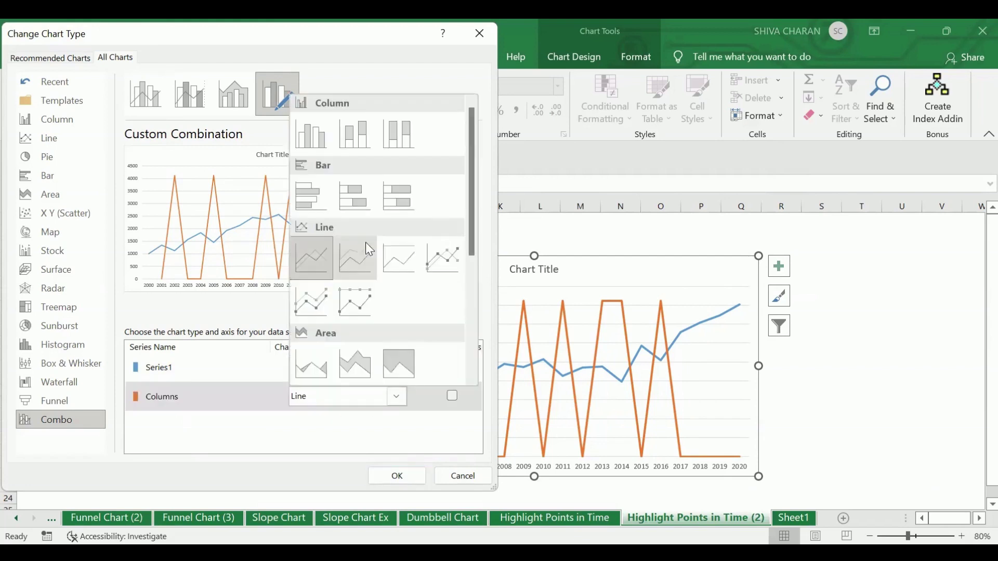
click(307, 147)
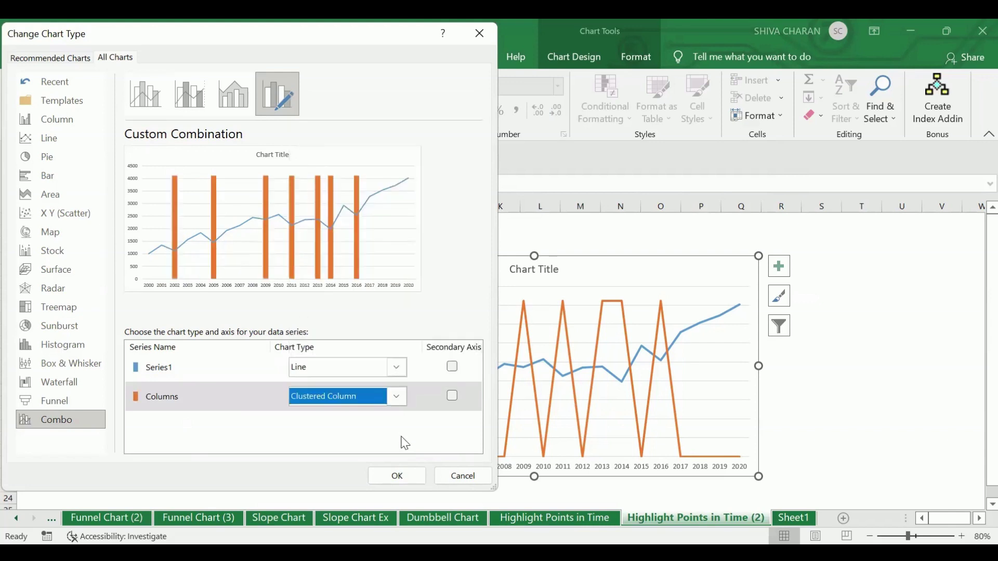
click(399, 476)
click(858, 378)
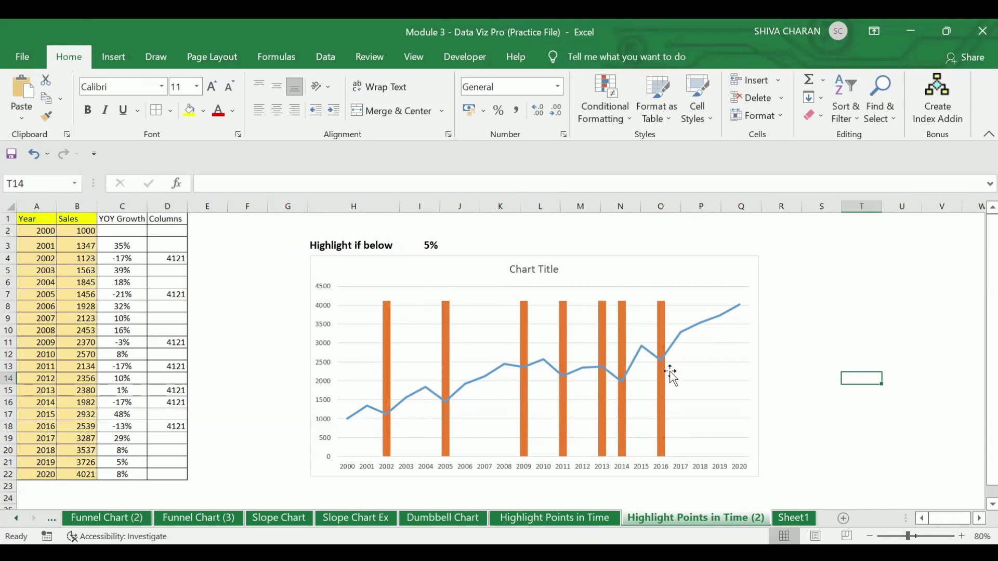
- Set the Highlight if below threshold in I3 to -3% and check the 2002 growth row against the chart's highlighted years
click(667, 264)
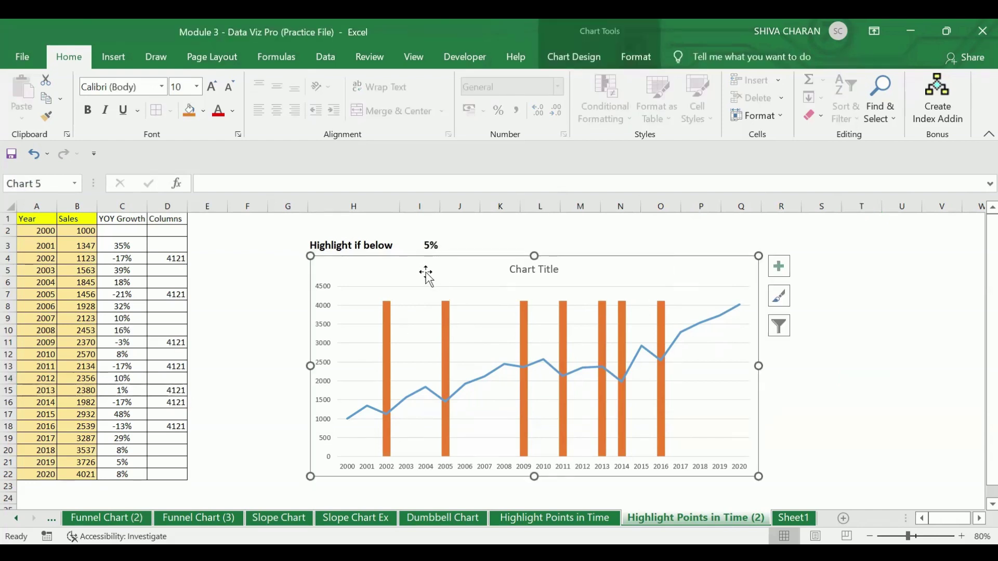
click(418, 244)
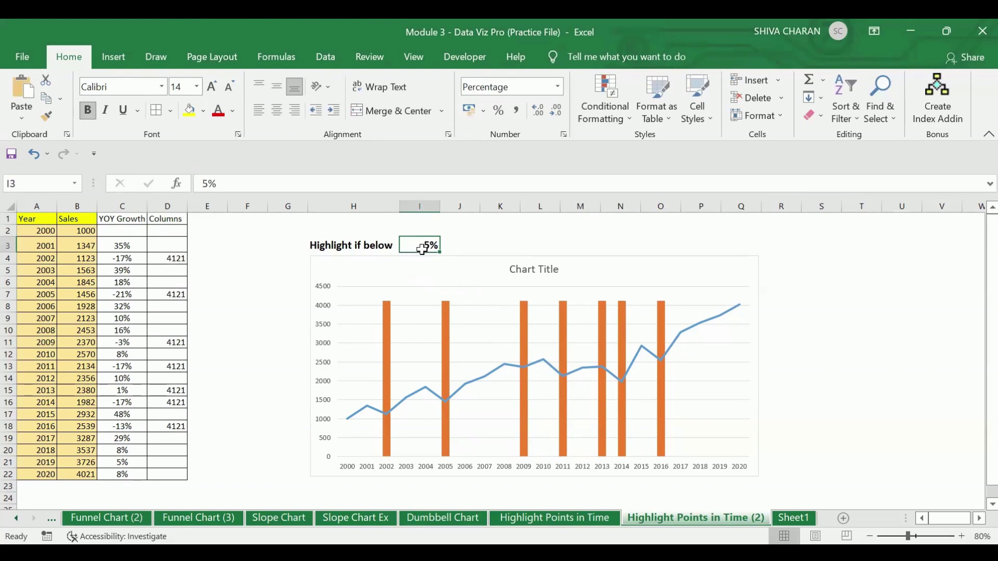
double_click(424, 243)
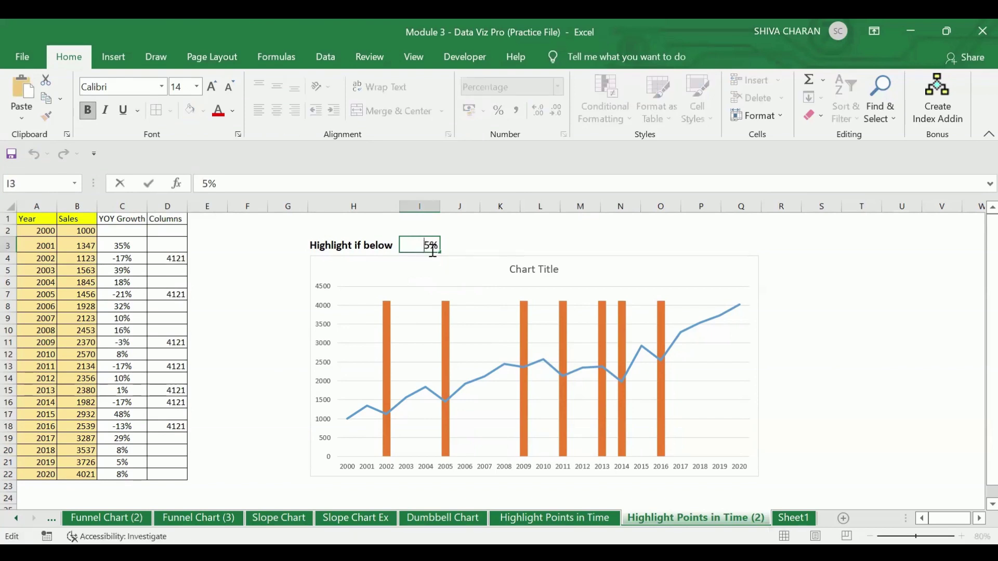
text(-3)
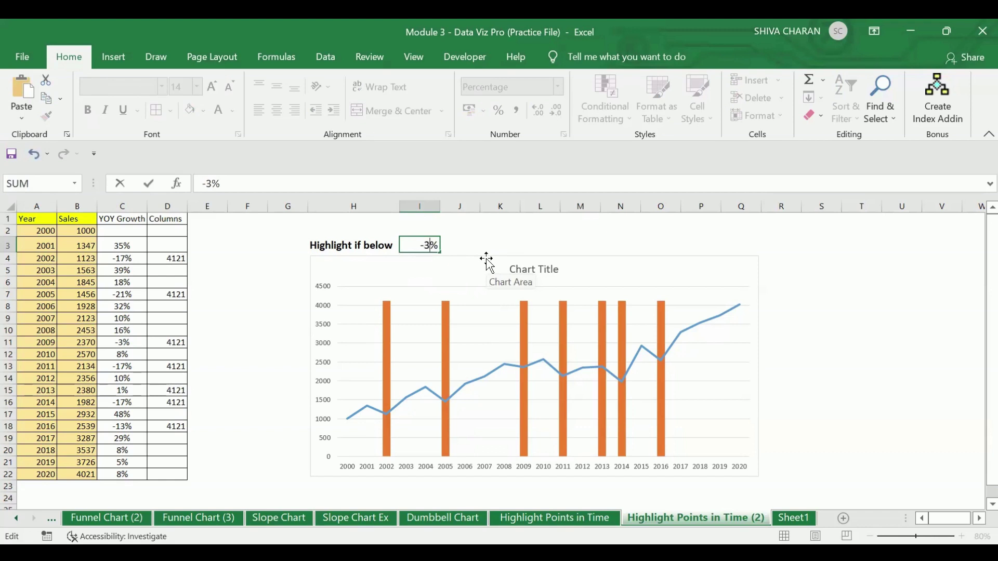
key(Return)
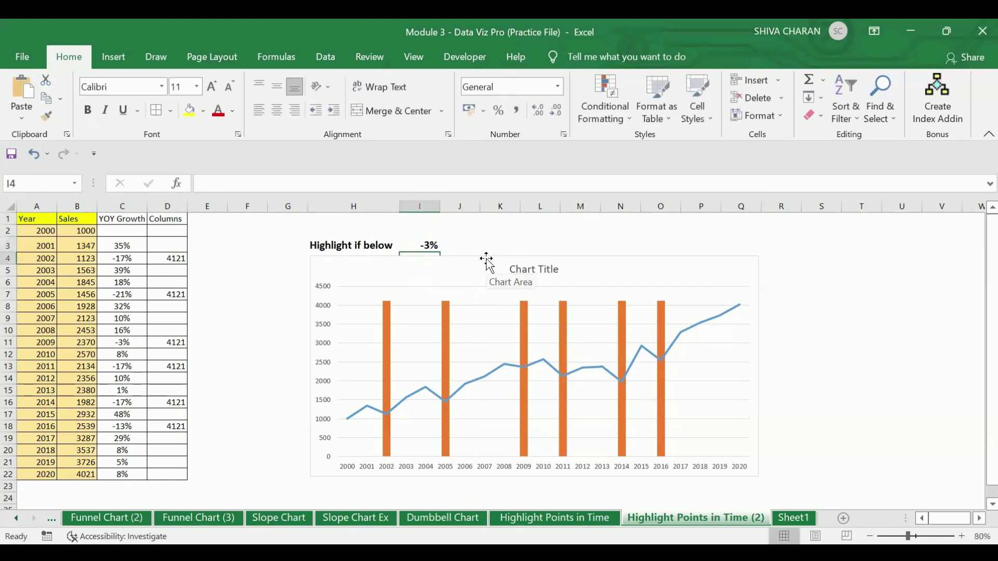
click(342, 268)
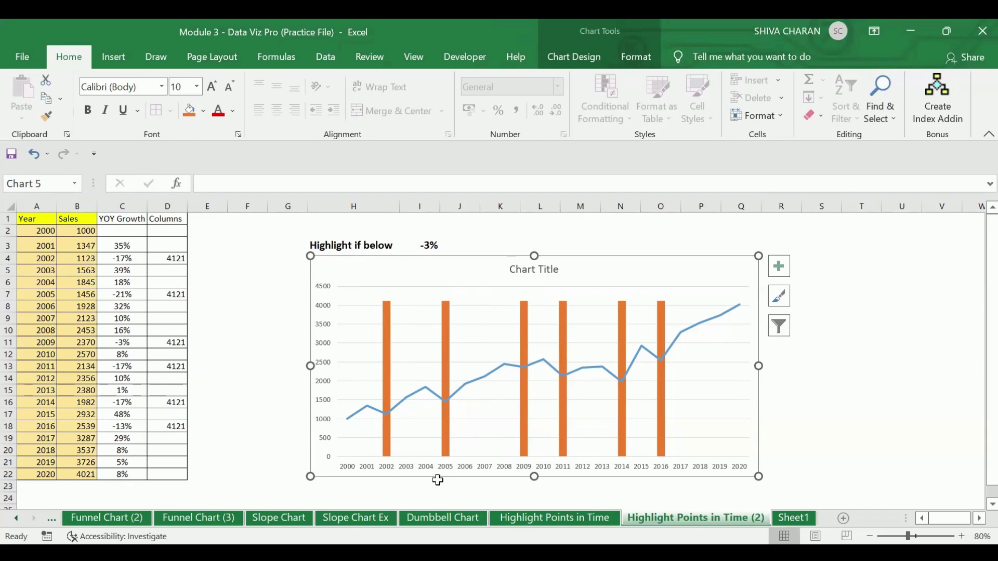
click(45, 257)
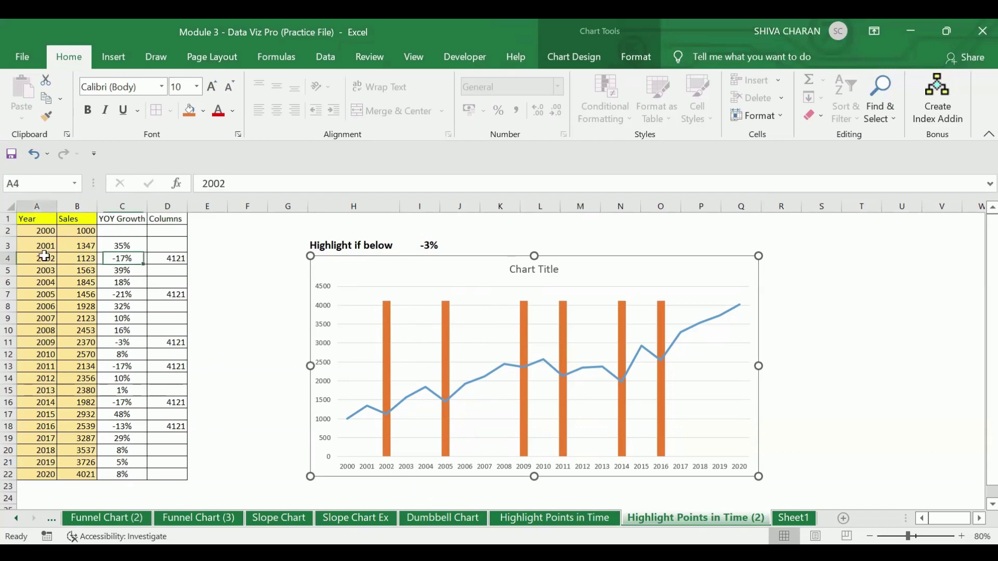
click(128, 258)
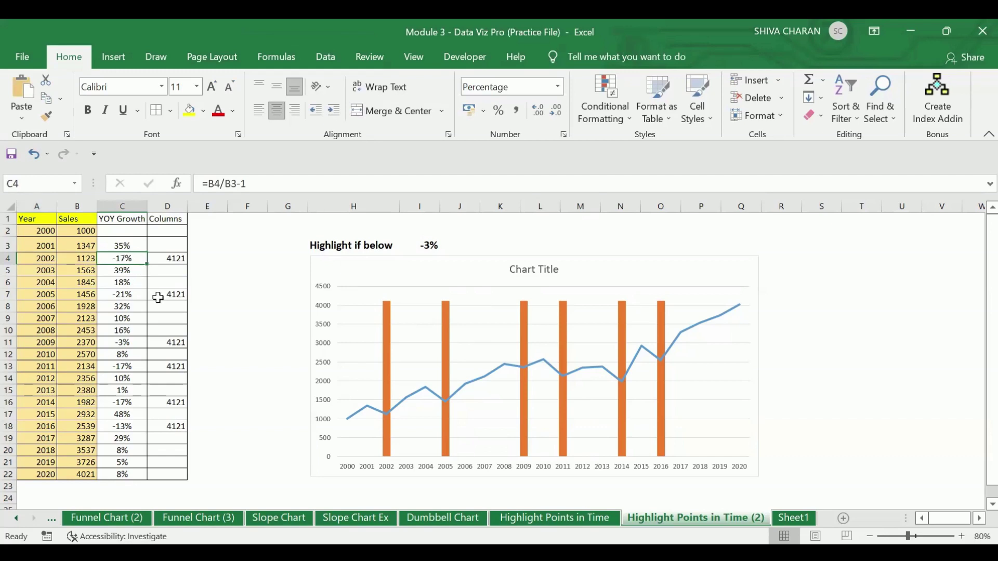
- Compare the YOY growth values of 2005, 2009 and 2011 with the years highlighted in the chart
click(132, 295)
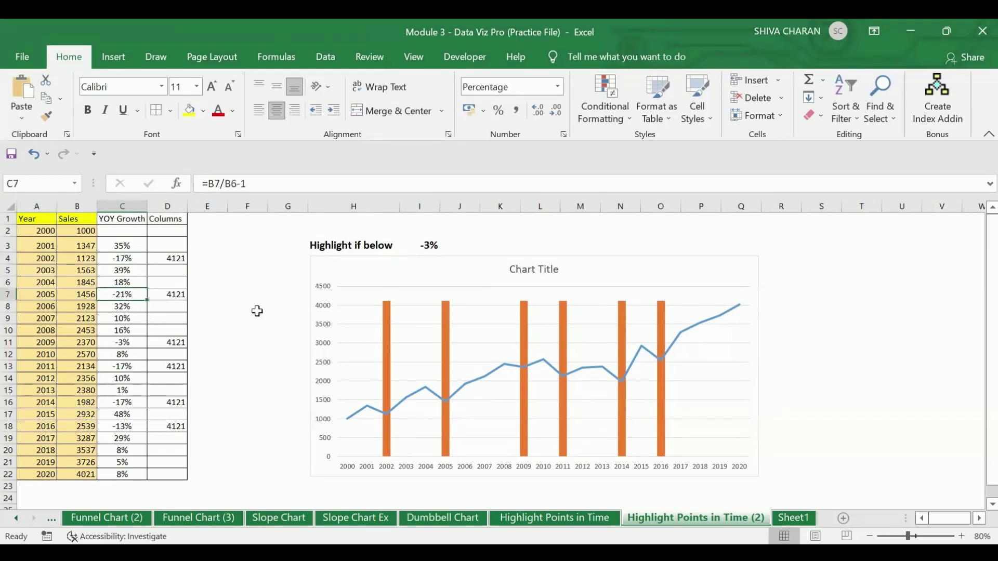
click(131, 343)
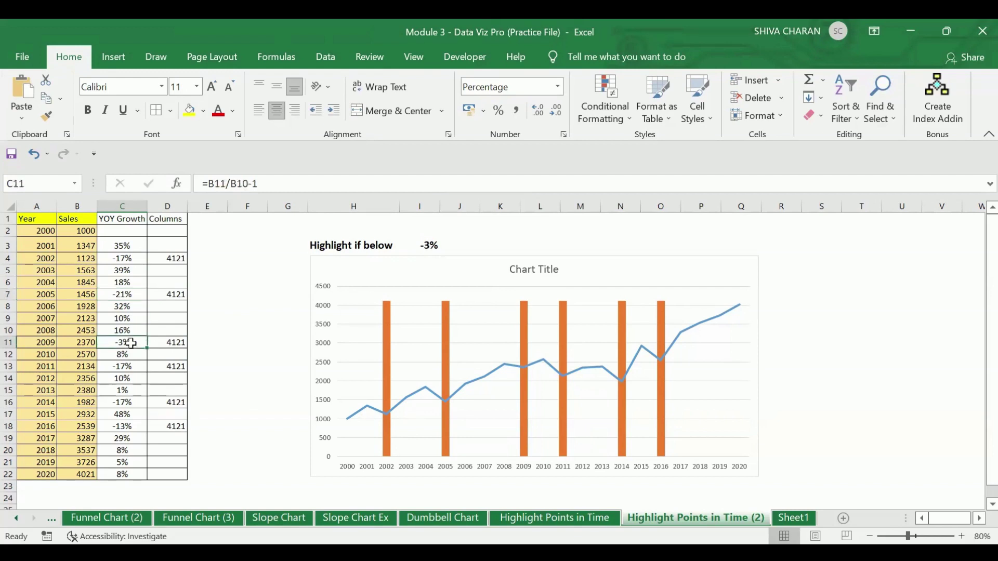
click(137, 368)
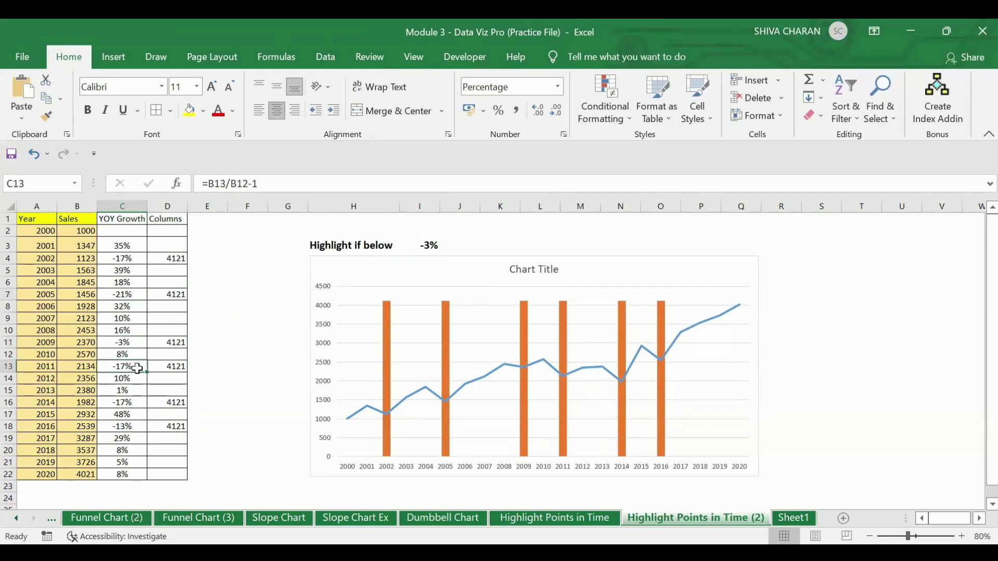
- Set the Highlight if below threshold in I3 to 15%
double_click(420, 242)
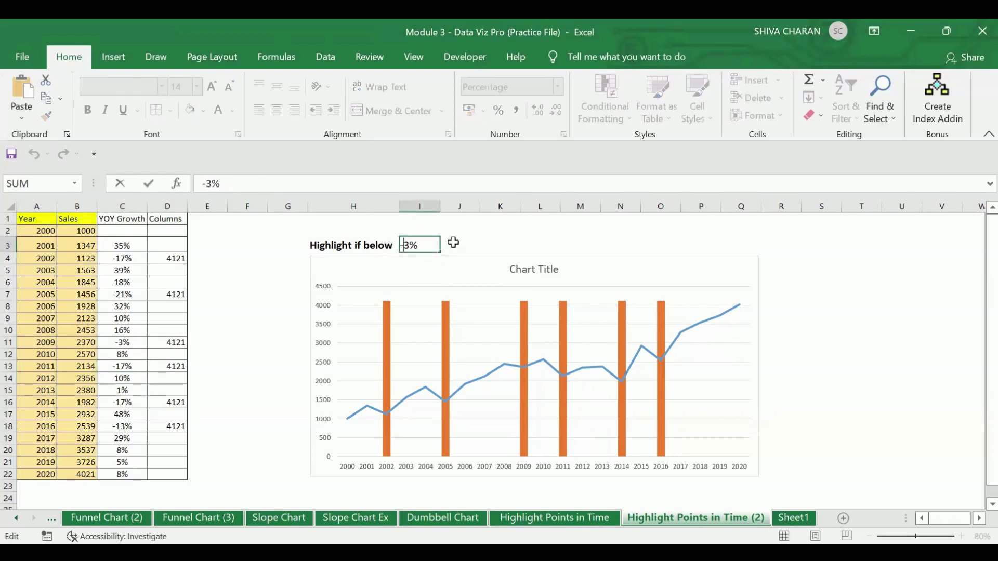
text(15)
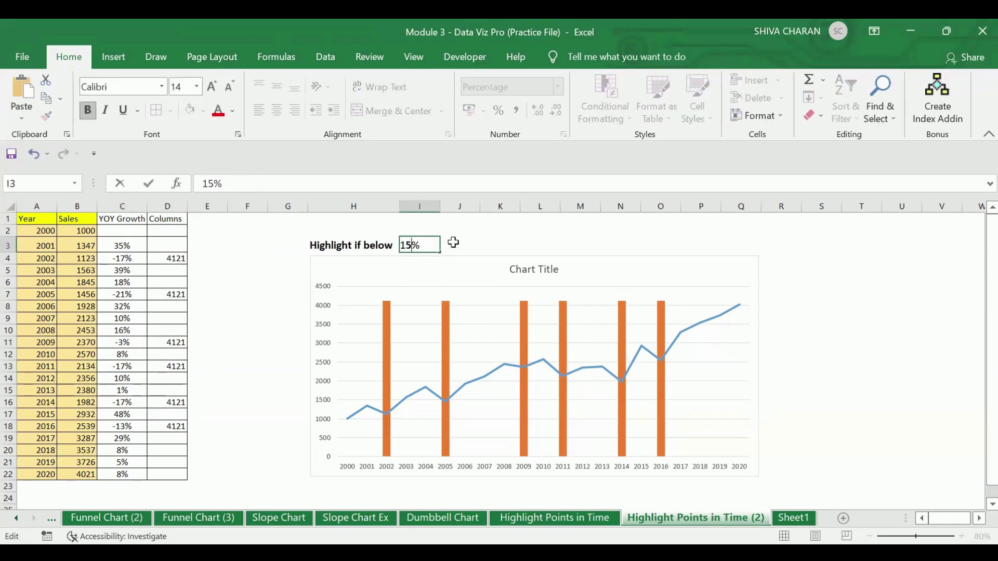
key(Return)
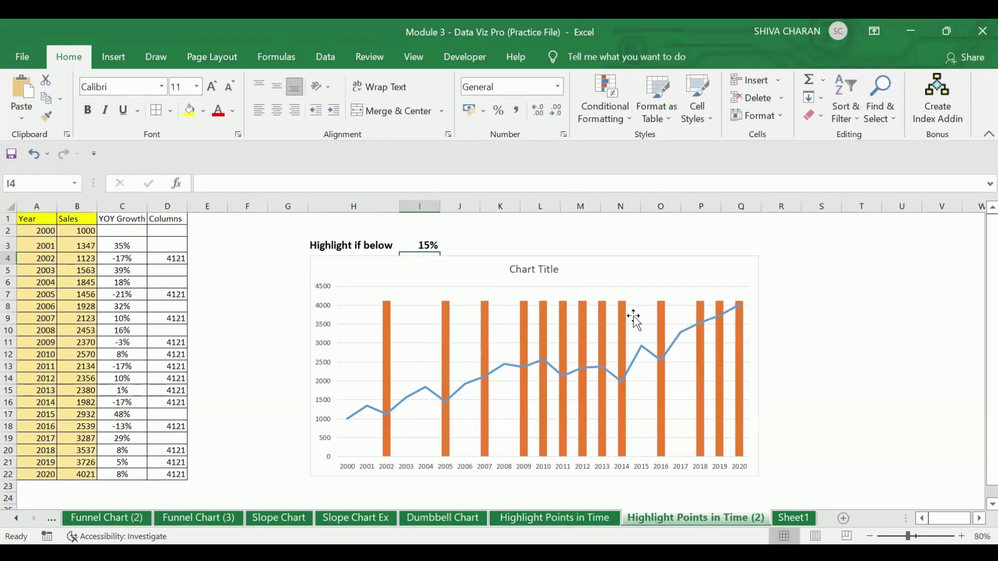
- Set the Highlight if below threshold in I3 to 8% and check the 2016 column in the chart
click(425, 246)
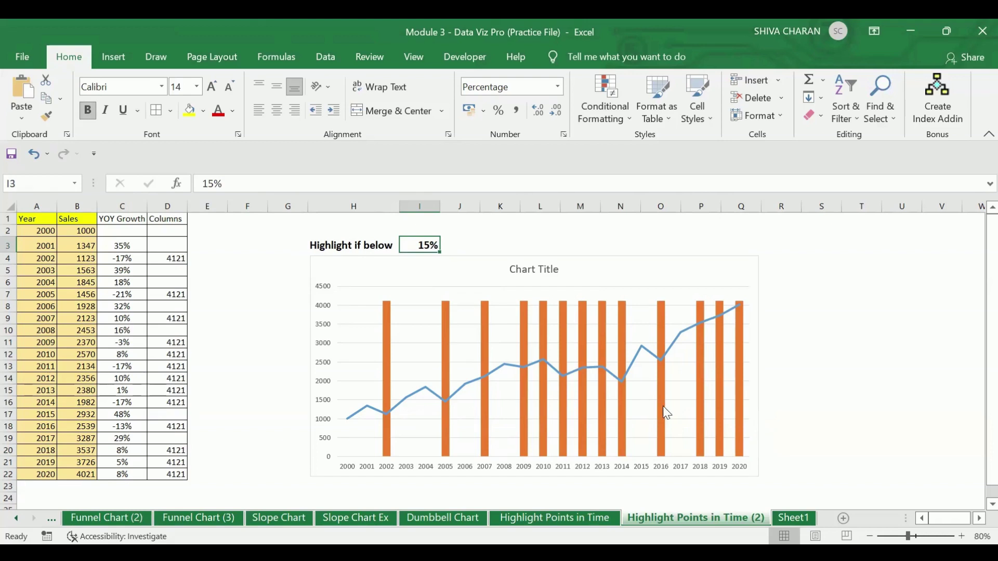
double_click(422, 245)
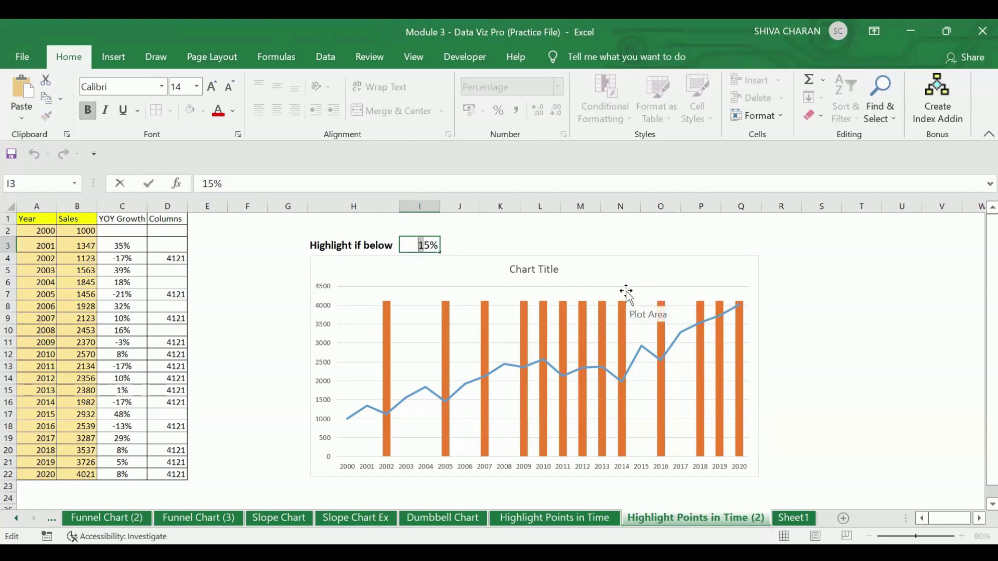
key(Delete)
key(Delete)
text(8)
key(Return)
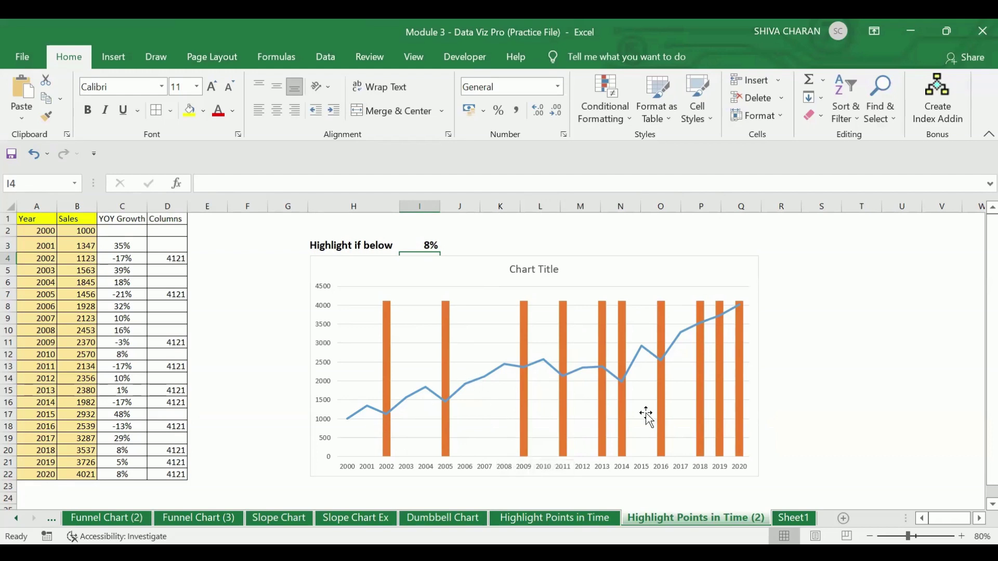
mouse_move(664, 373)
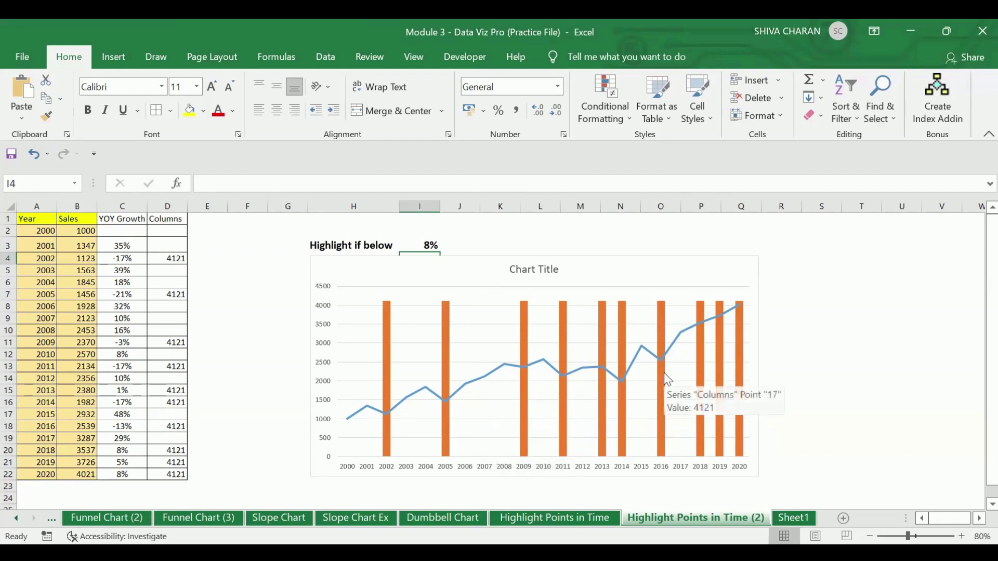
- Set the Highlight if below threshold in I3 to 20%
click(414, 244)
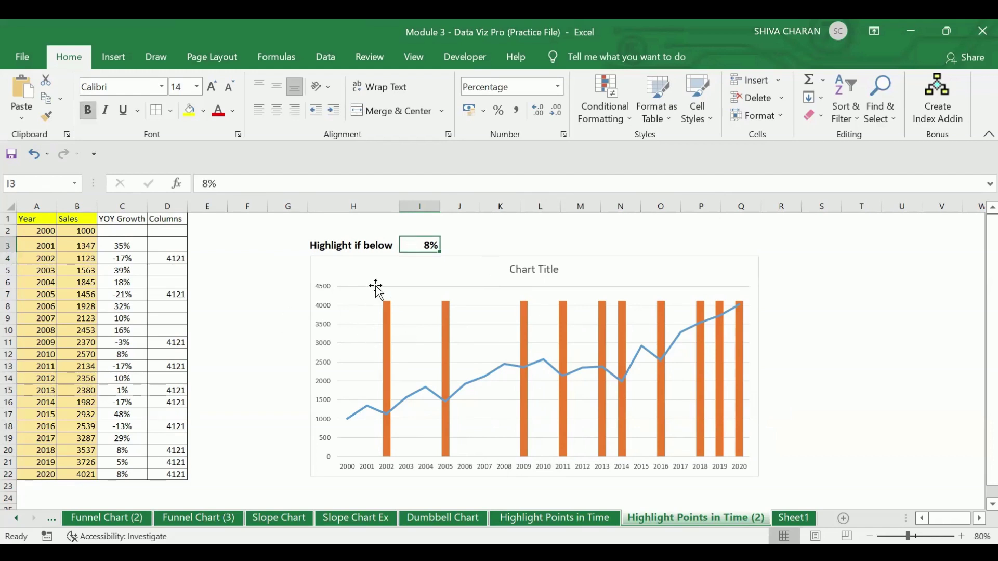
double_click(423, 245)
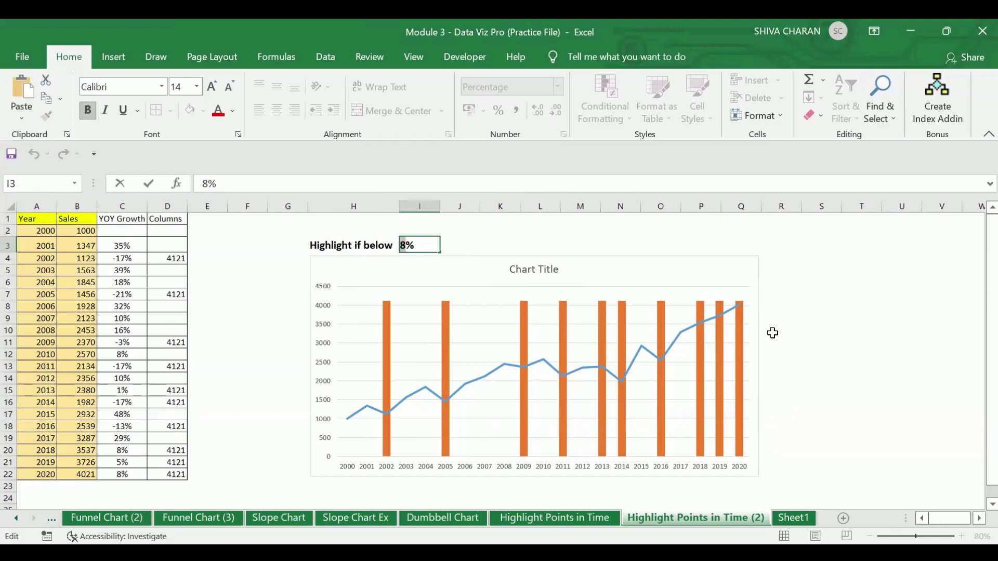
key(Return)
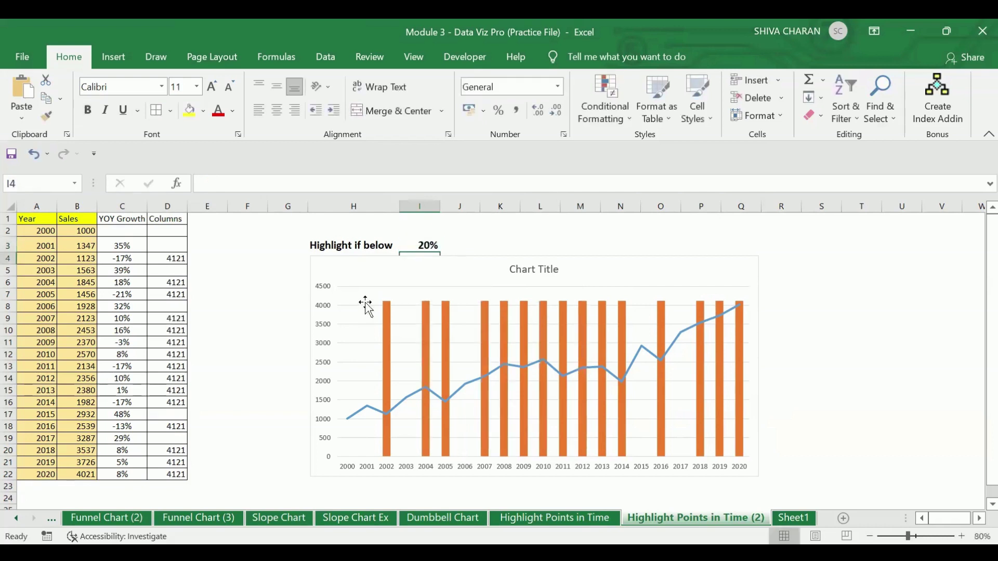
- Set the Highlight if below threshold in I3 to 12%
double_click(417, 243)
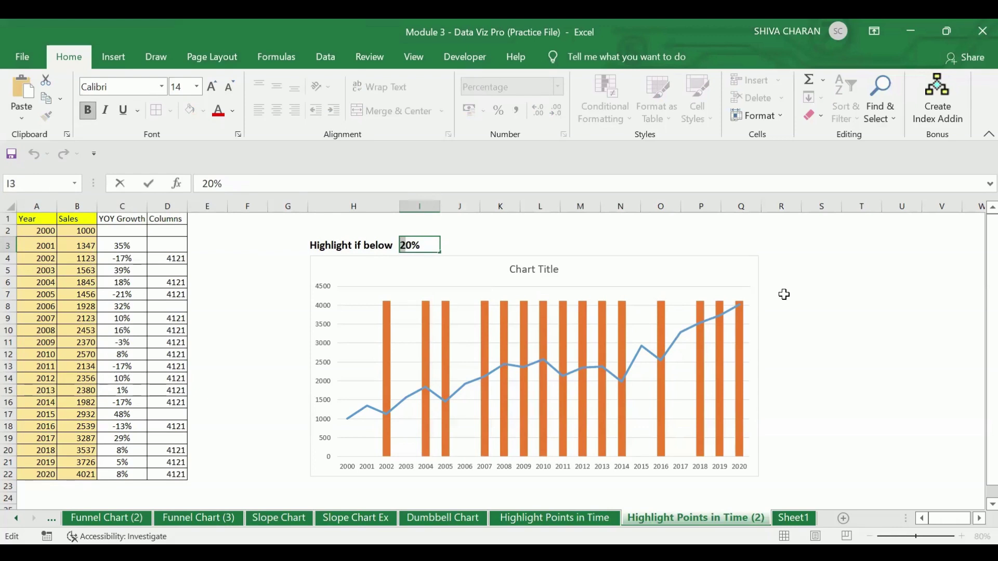
text(2)
key(ctrl+Return)
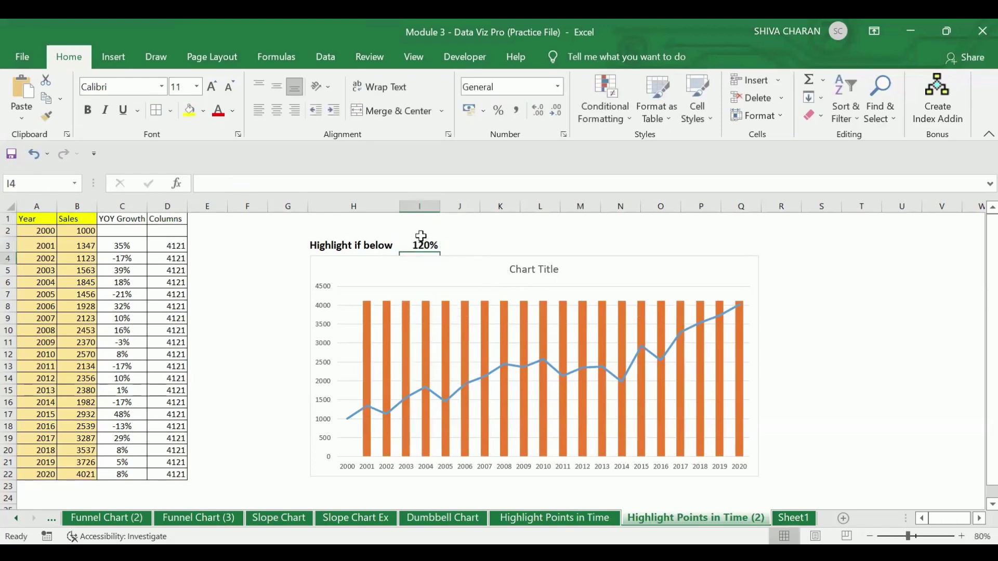
double_click(425, 247)
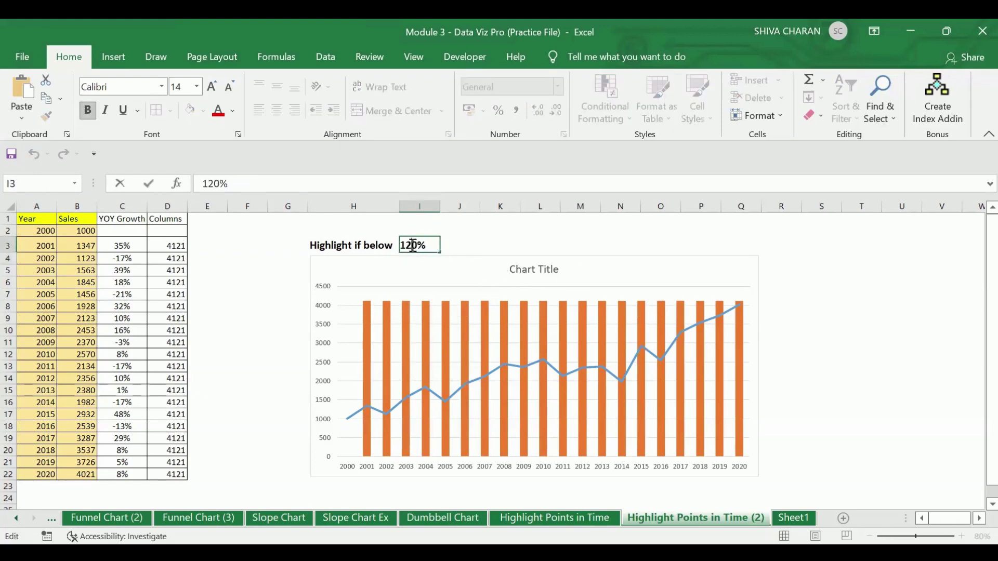
click(413, 245)
key(Delete)
key(Return)
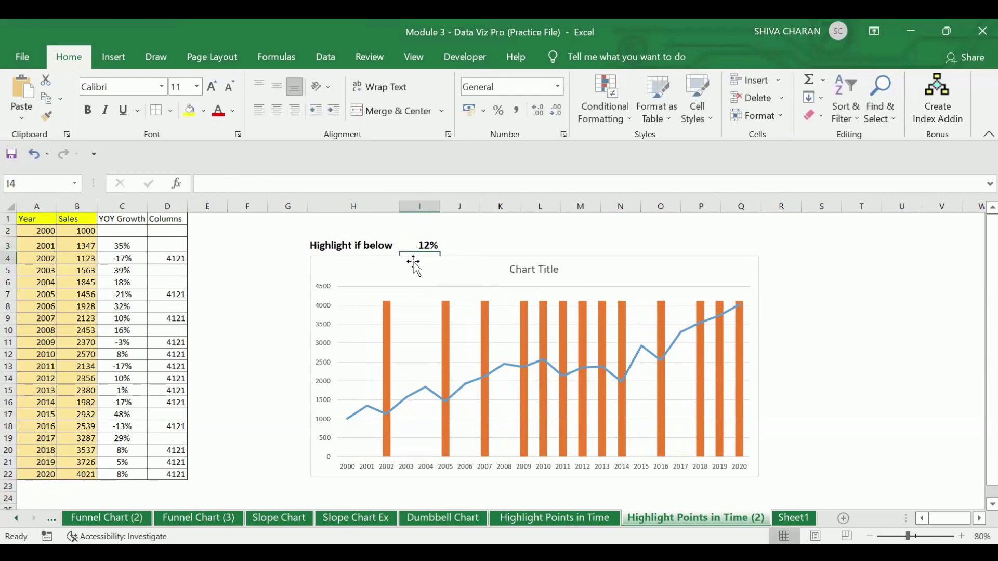
- Set the Highlight if below threshold in I3 to 1%
double_click(423, 245)
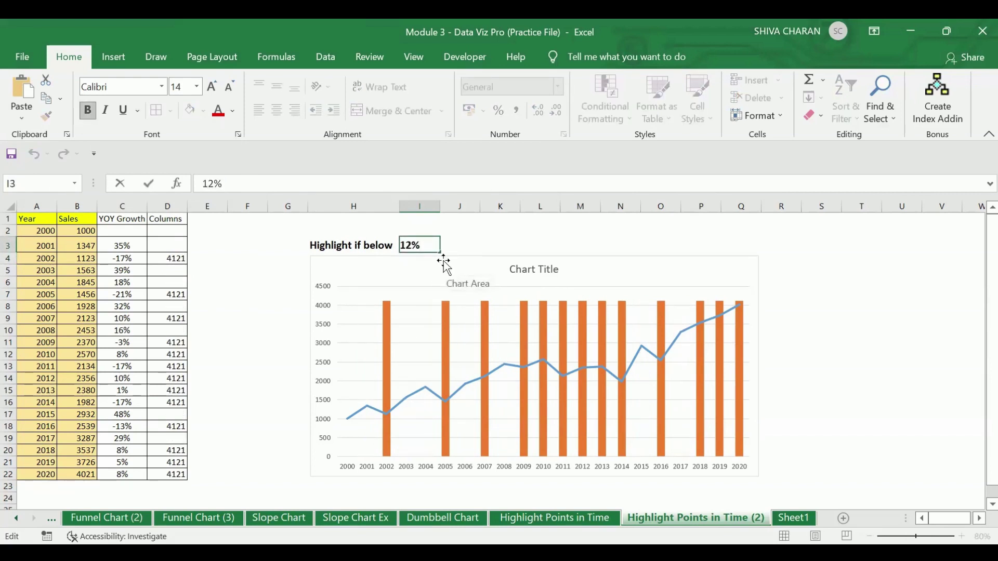
key(Delete)
key(Return)
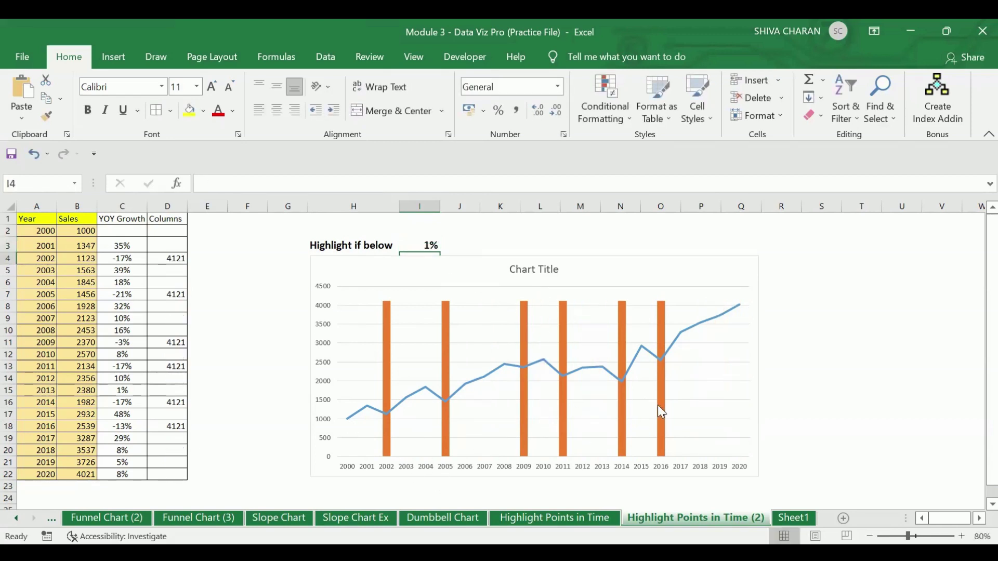
click(854, 401)
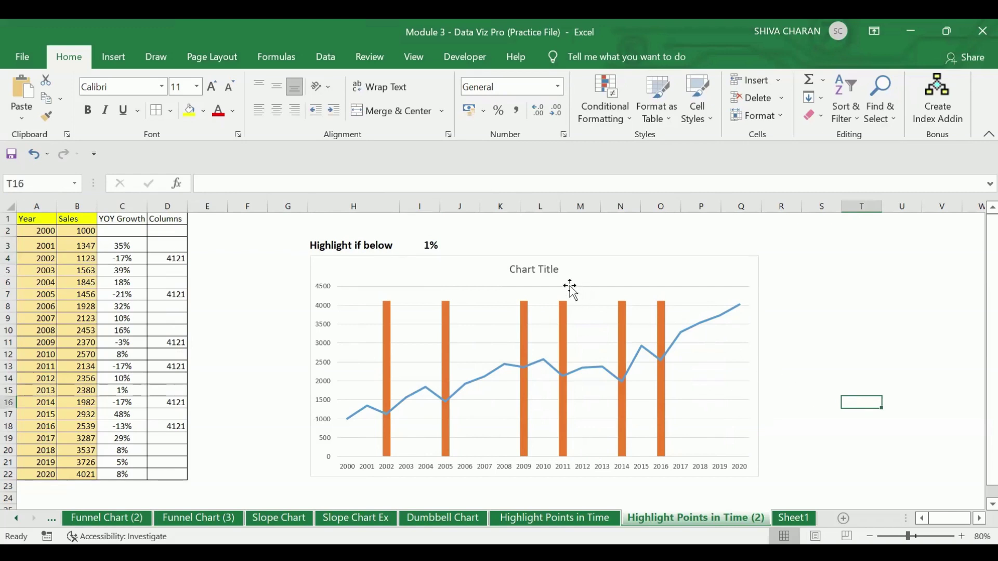
- Replace the chart title with "YOY Growth" and close the chart title formatting options
triple_click(536, 269)
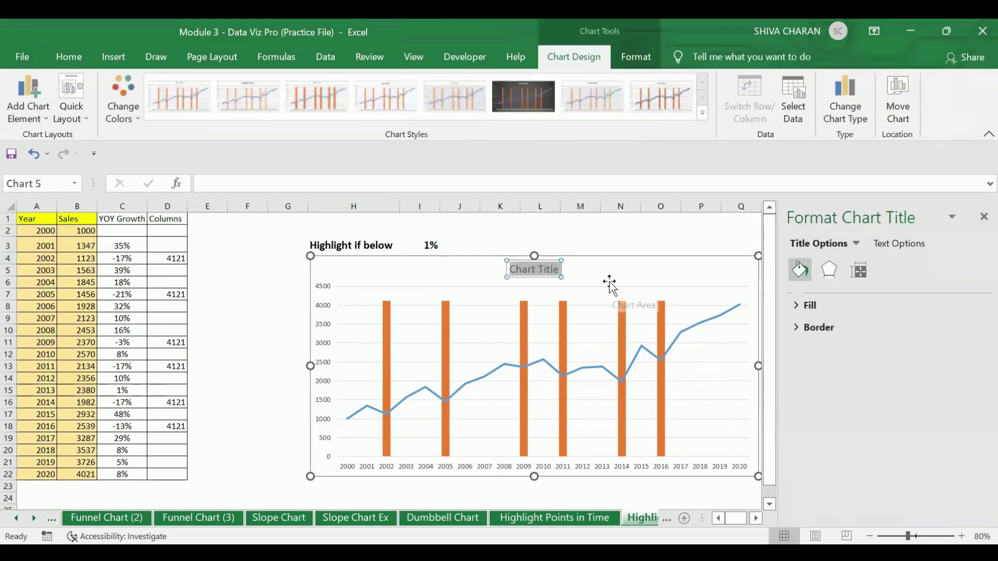
text(High)
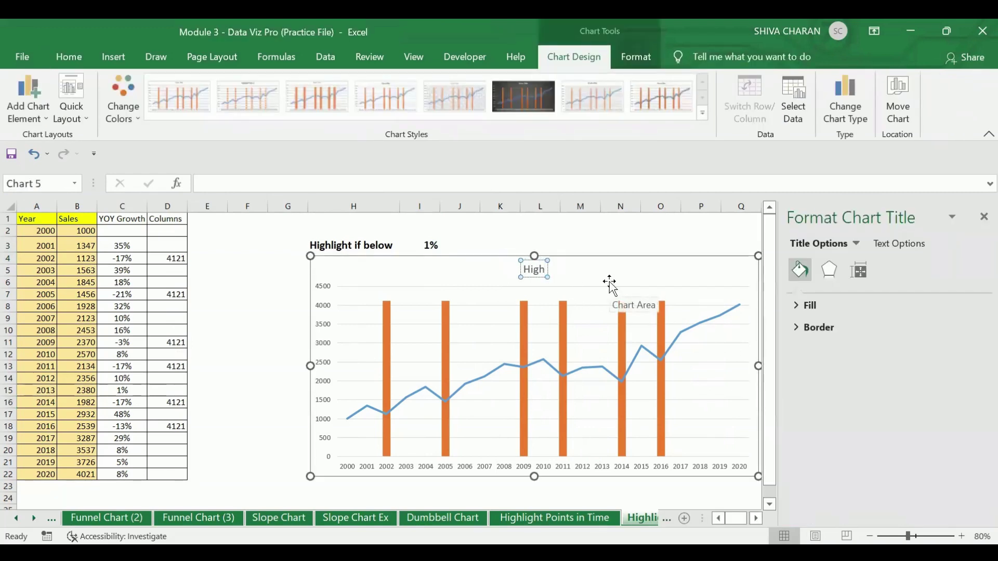
key(ctrl+a)
text(YO)
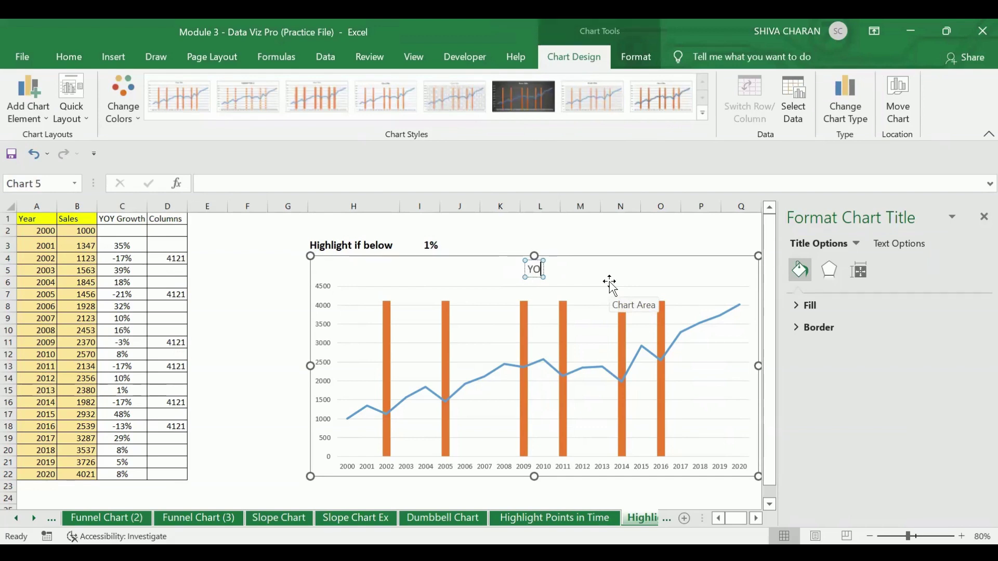
text(Y Growth)
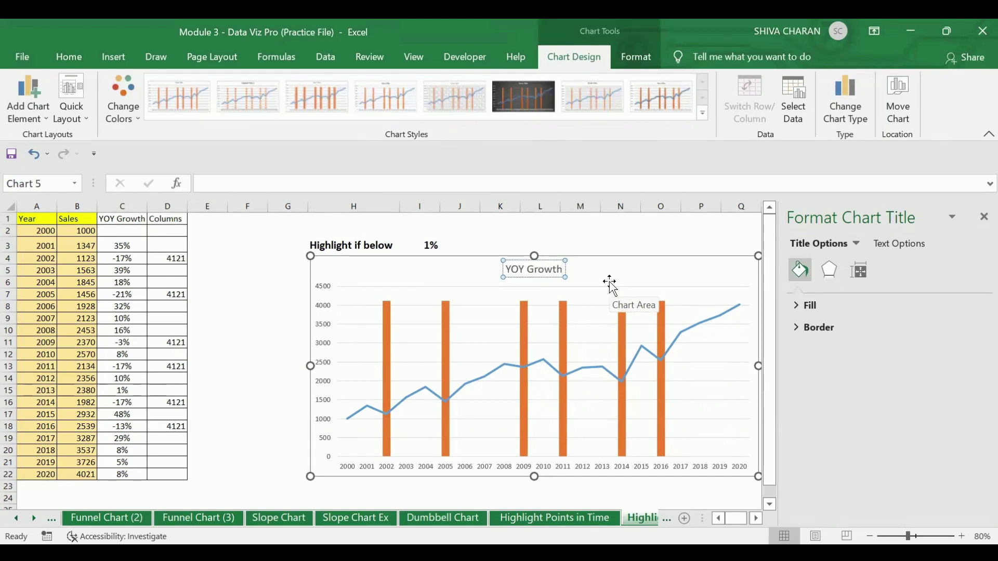
text( -)
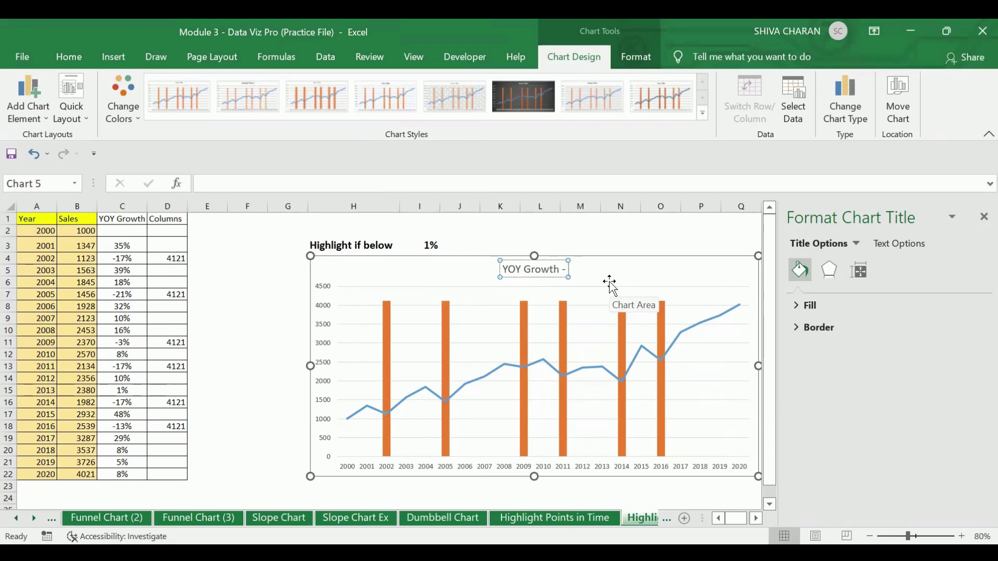
key(BackSpace)
key(BackSpace)
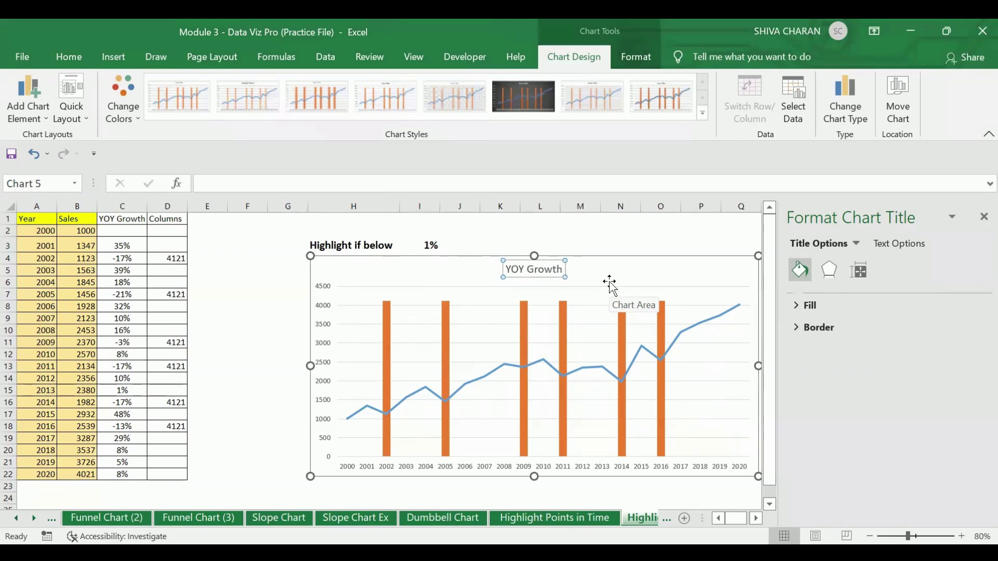
click(984, 217)
click(902, 414)
click(602, 268)
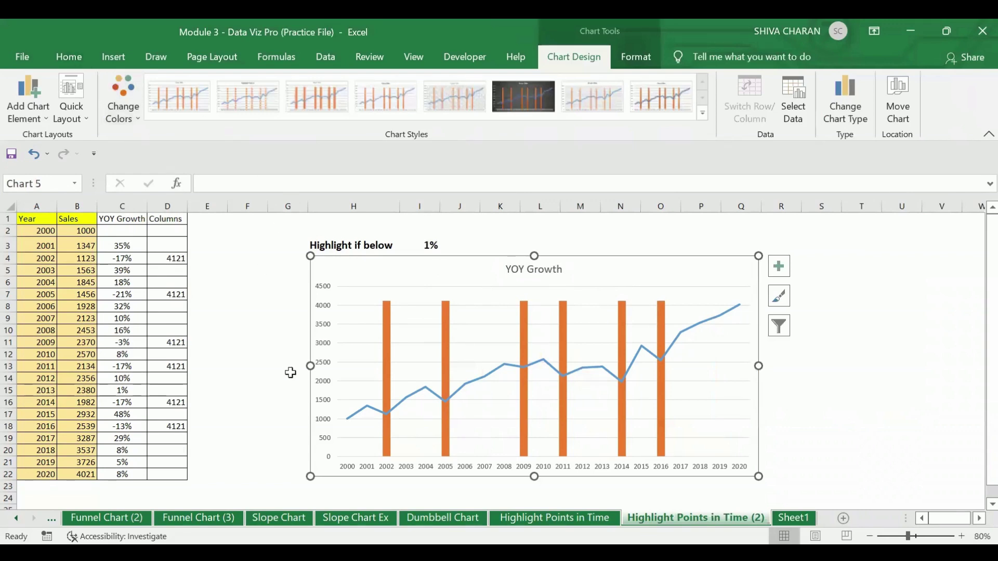
click(280, 448)
- Review the threshold in I3 and the YOY Growth values in C3:C22
click(410, 243)
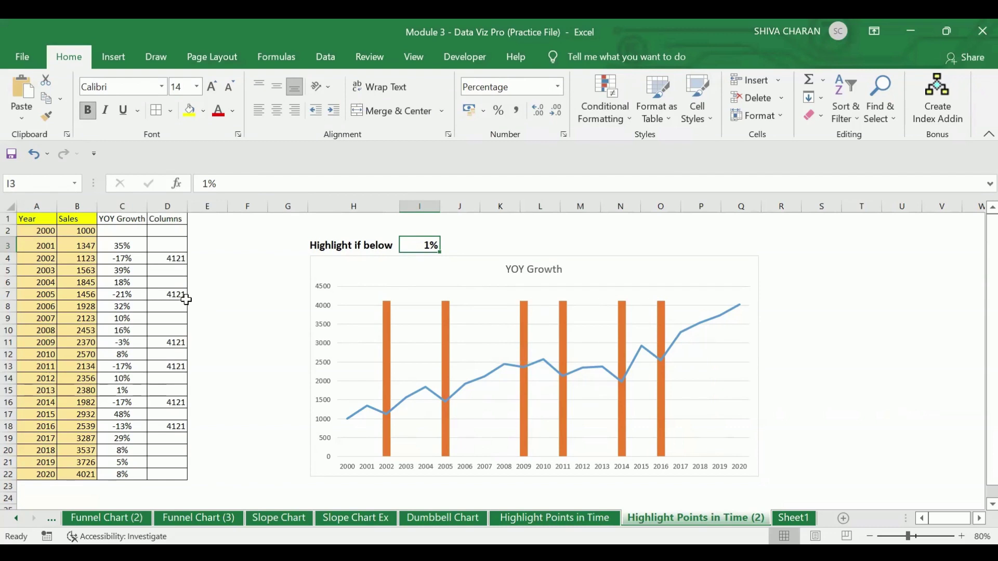
click(136, 246)
drag(131, 301, 122, 474)
click(228, 424)
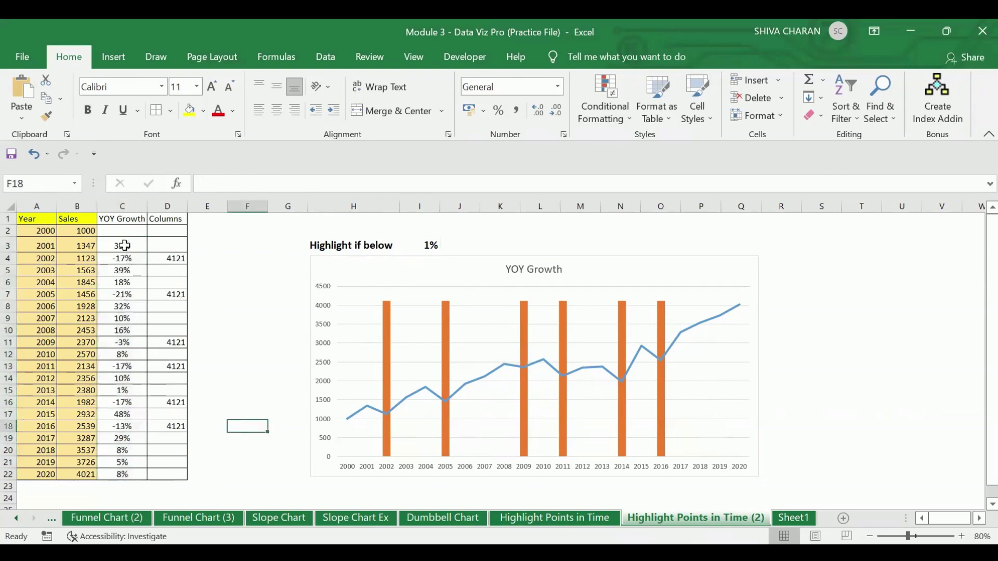
drag(126, 240, 138, 474)
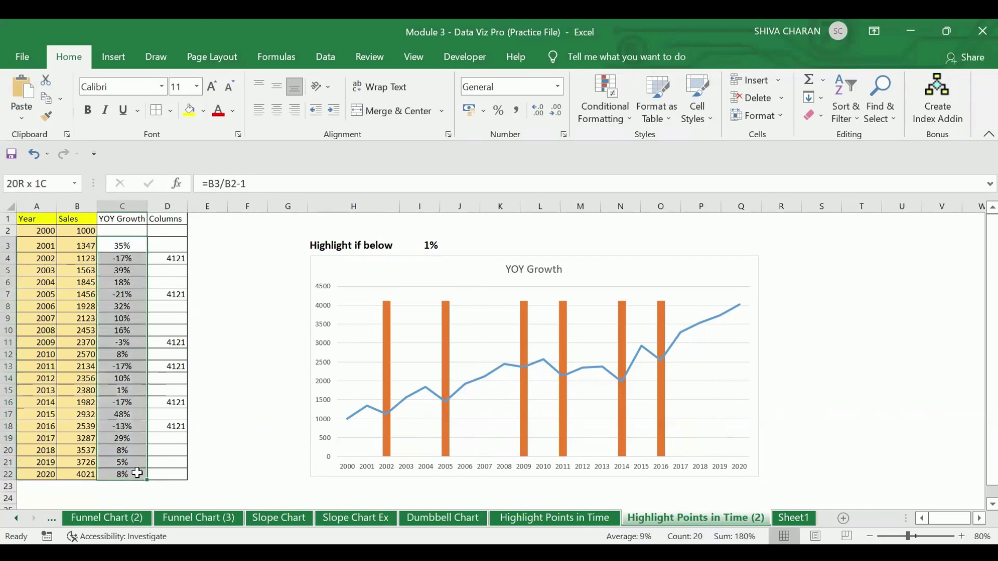
- Delete the entire YOY Growth column C from the sheet
click(114, 201)
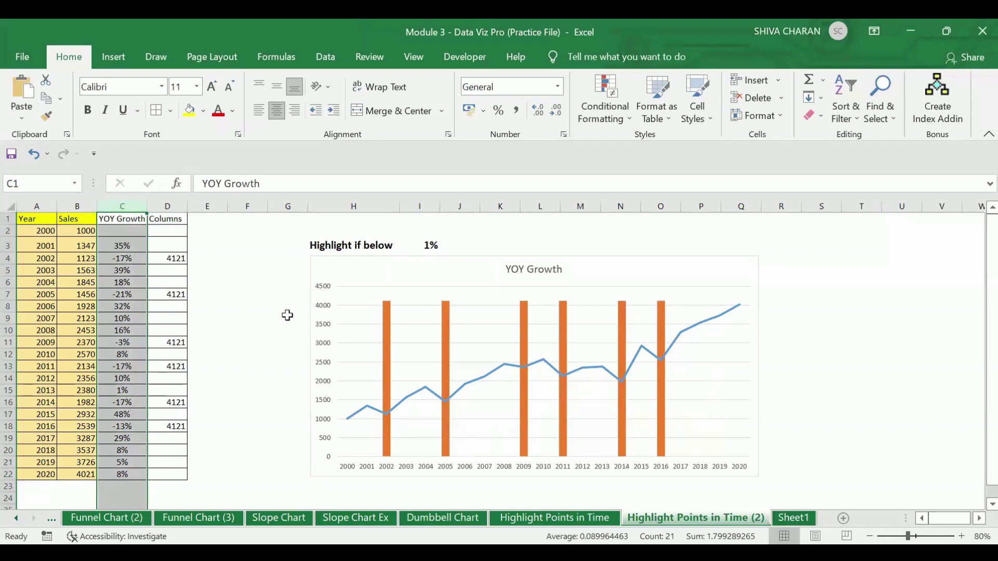
key(ctrl+minus)
click(200, 307)
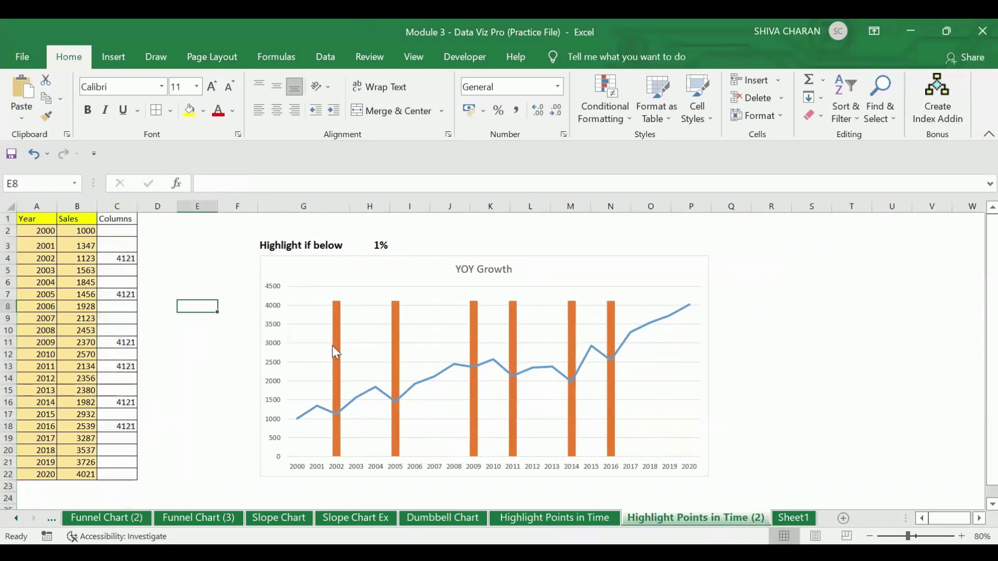
- Examine the year-over-year growth test inside the IF formula in C4 and the Columns range C1:C22 that feeds the chart
click(625, 273)
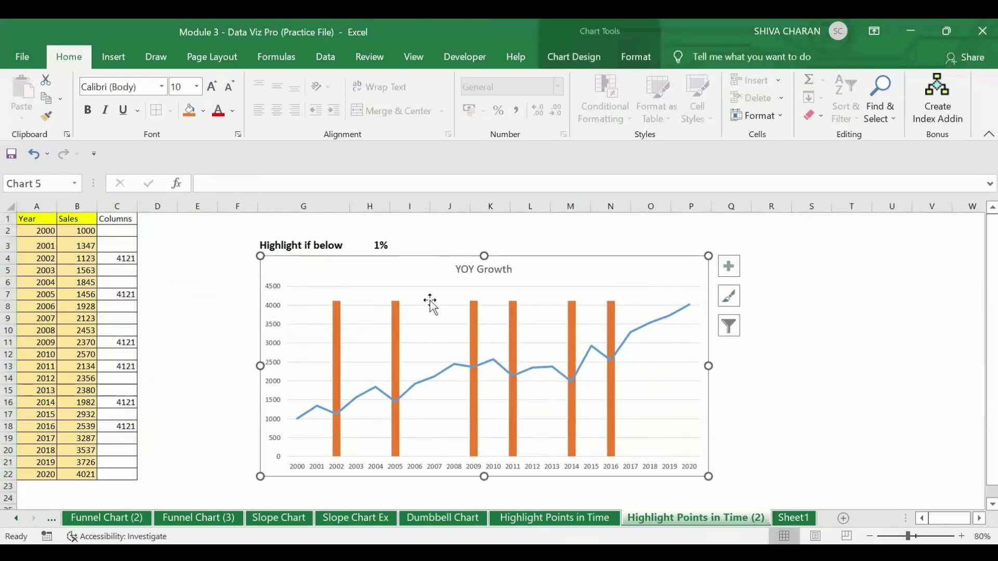
click(127, 260)
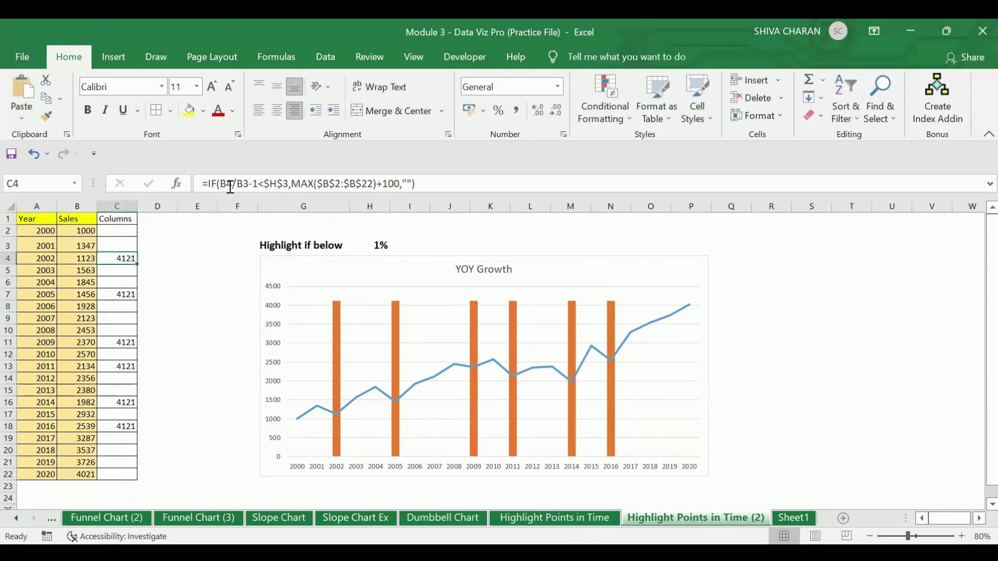
drag(220, 183, 259, 184)
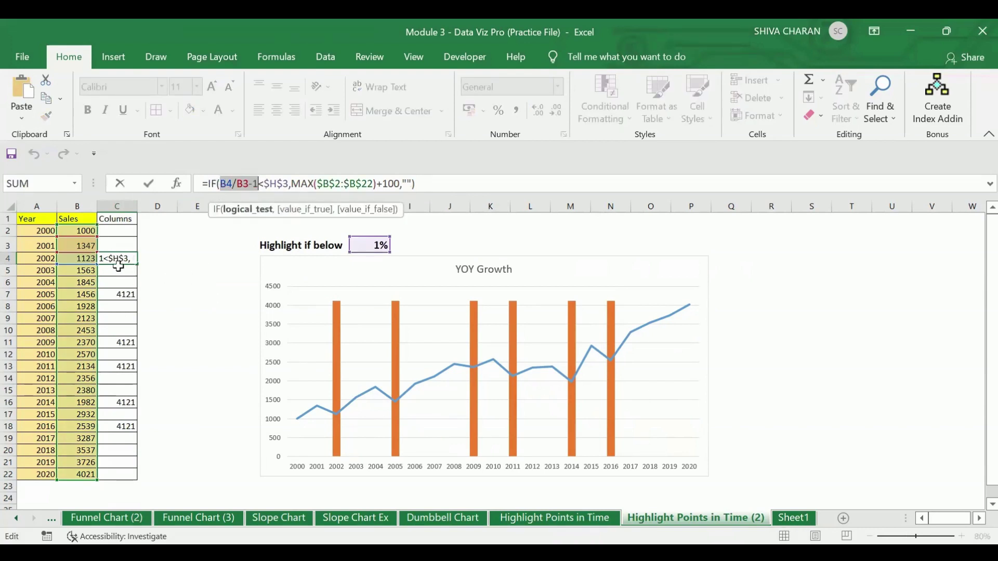
key(Escape)
click(190, 357)
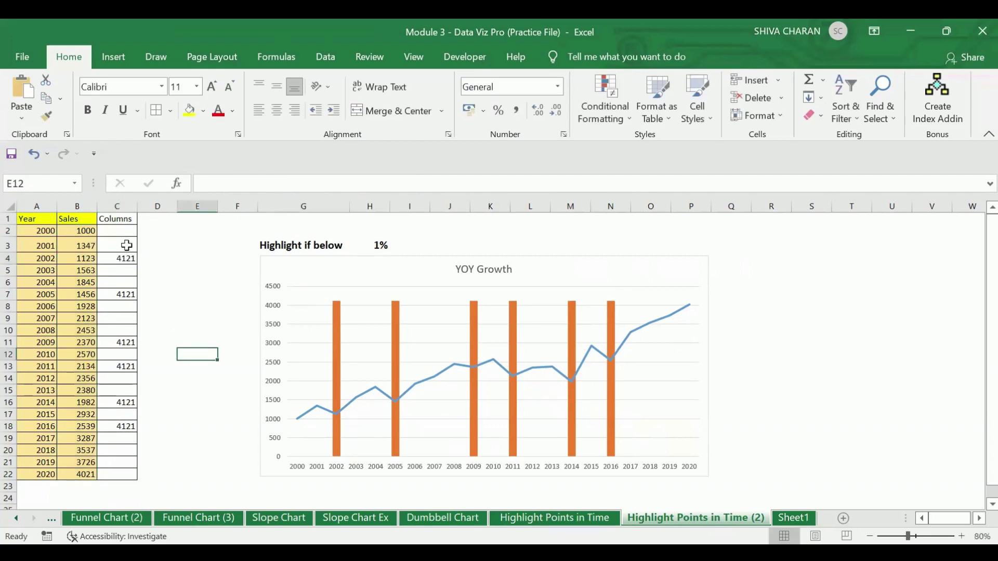
drag(112, 221, 116, 474)
drag(208, 439, 209, 451)
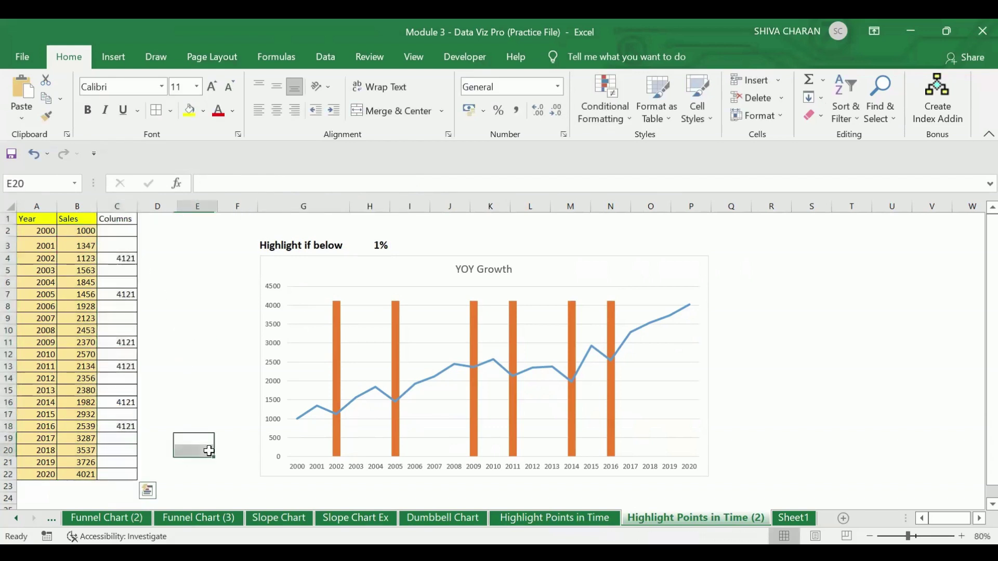
click(124, 255)
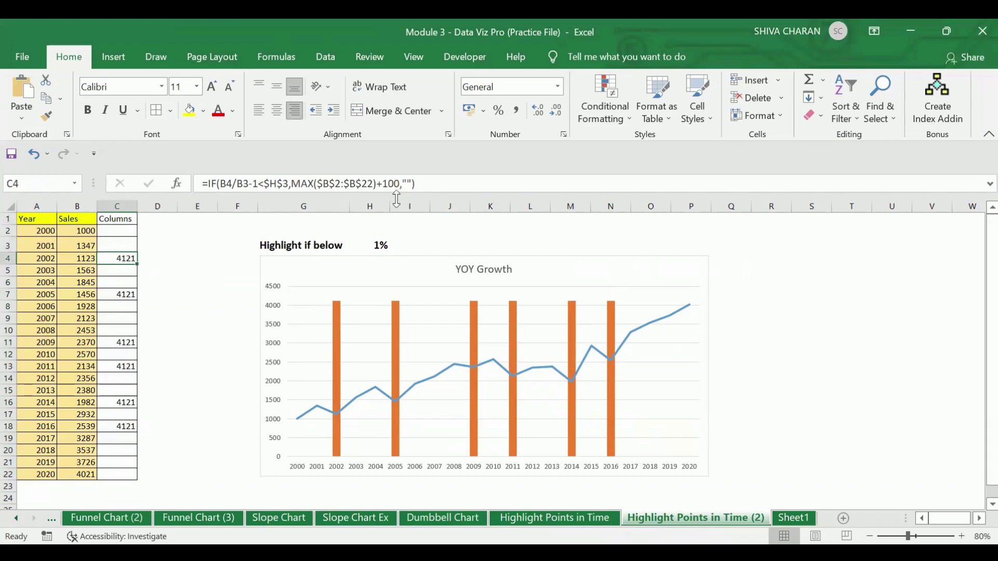
click(210, 306)
- Review the finished YOY Growth chart and its threshold cell H3, enlarging the sheet view to 90%
click(346, 268)
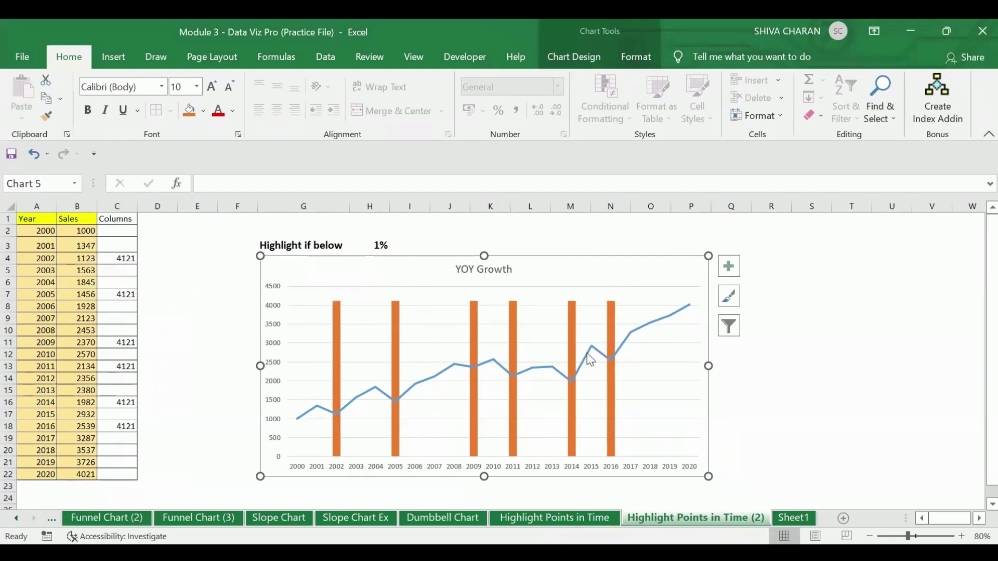
click(367, 242)
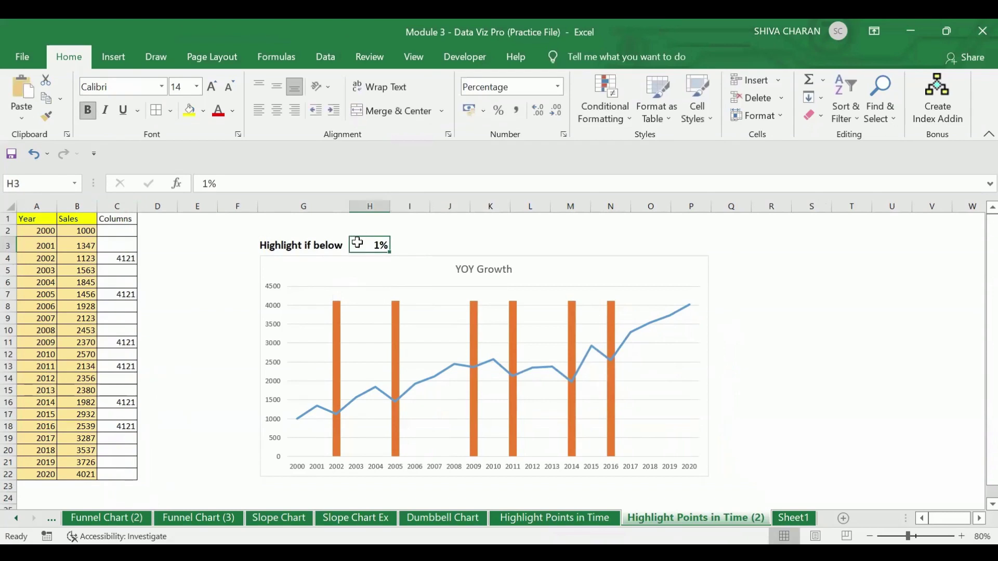
click(222, 363)
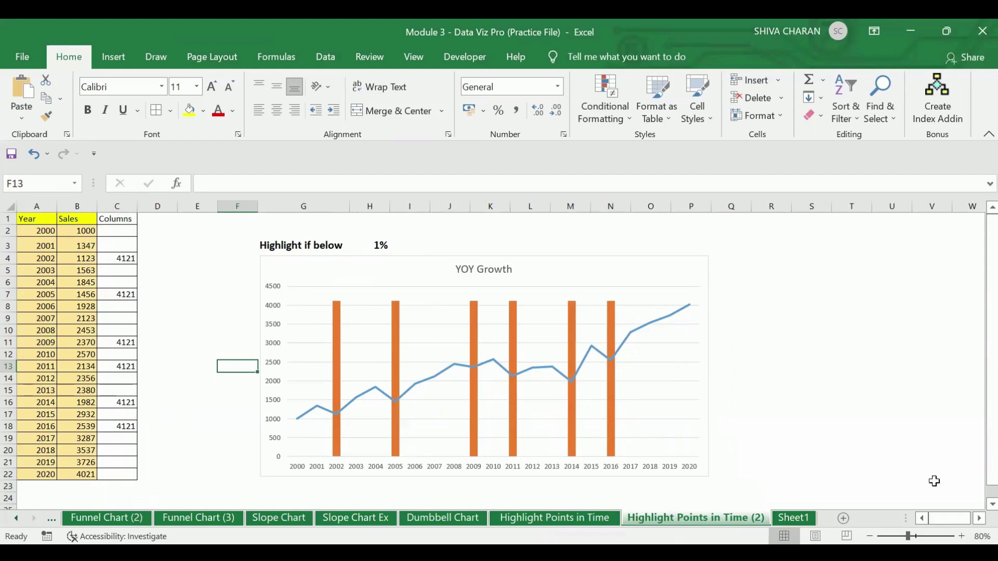
click(962, 536)
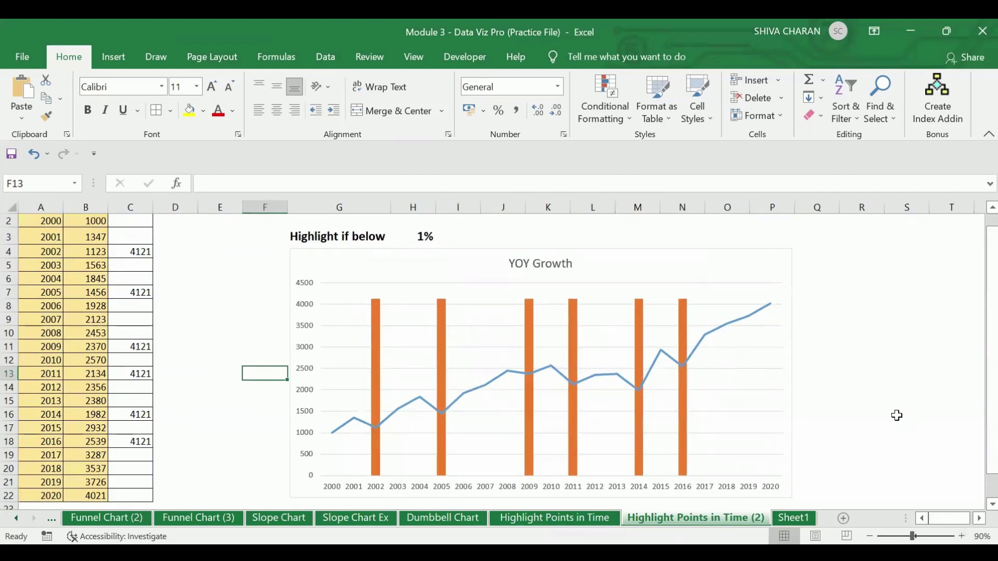
scroll(896, 415, up, 1)
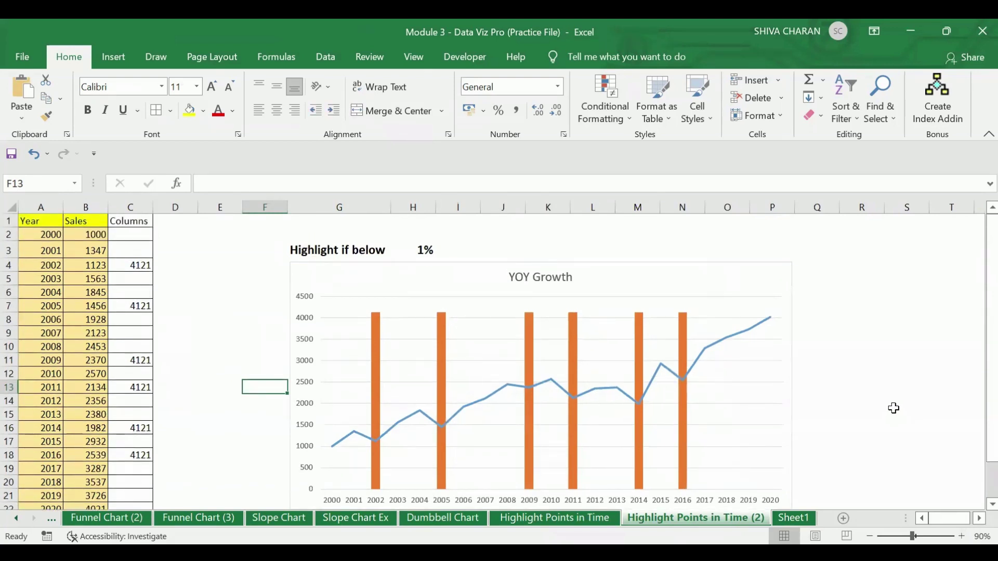